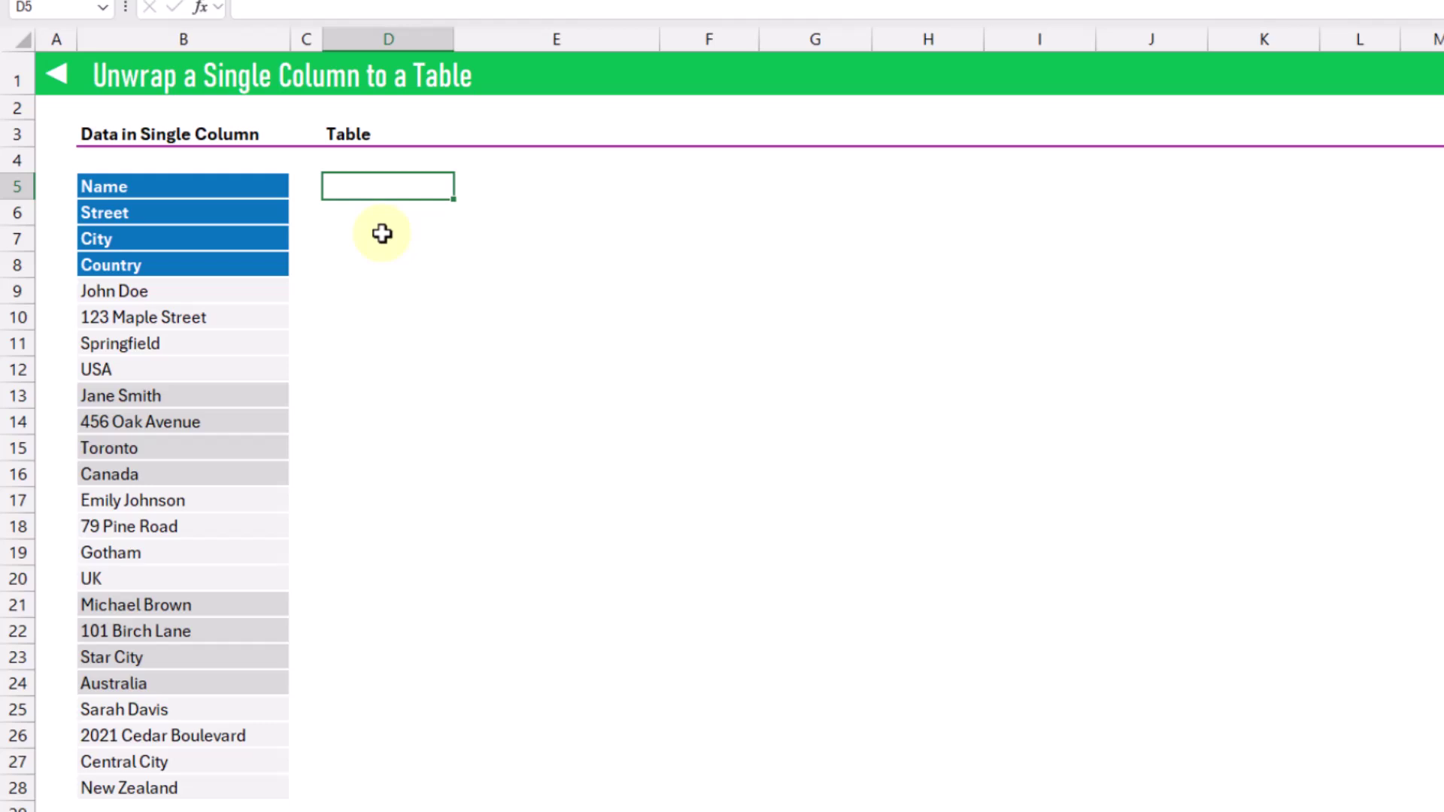
Enter a WRAPROWS formula in D5 that wraps the single-column data B5:B28 into rows of 4 values
type("=wrap")
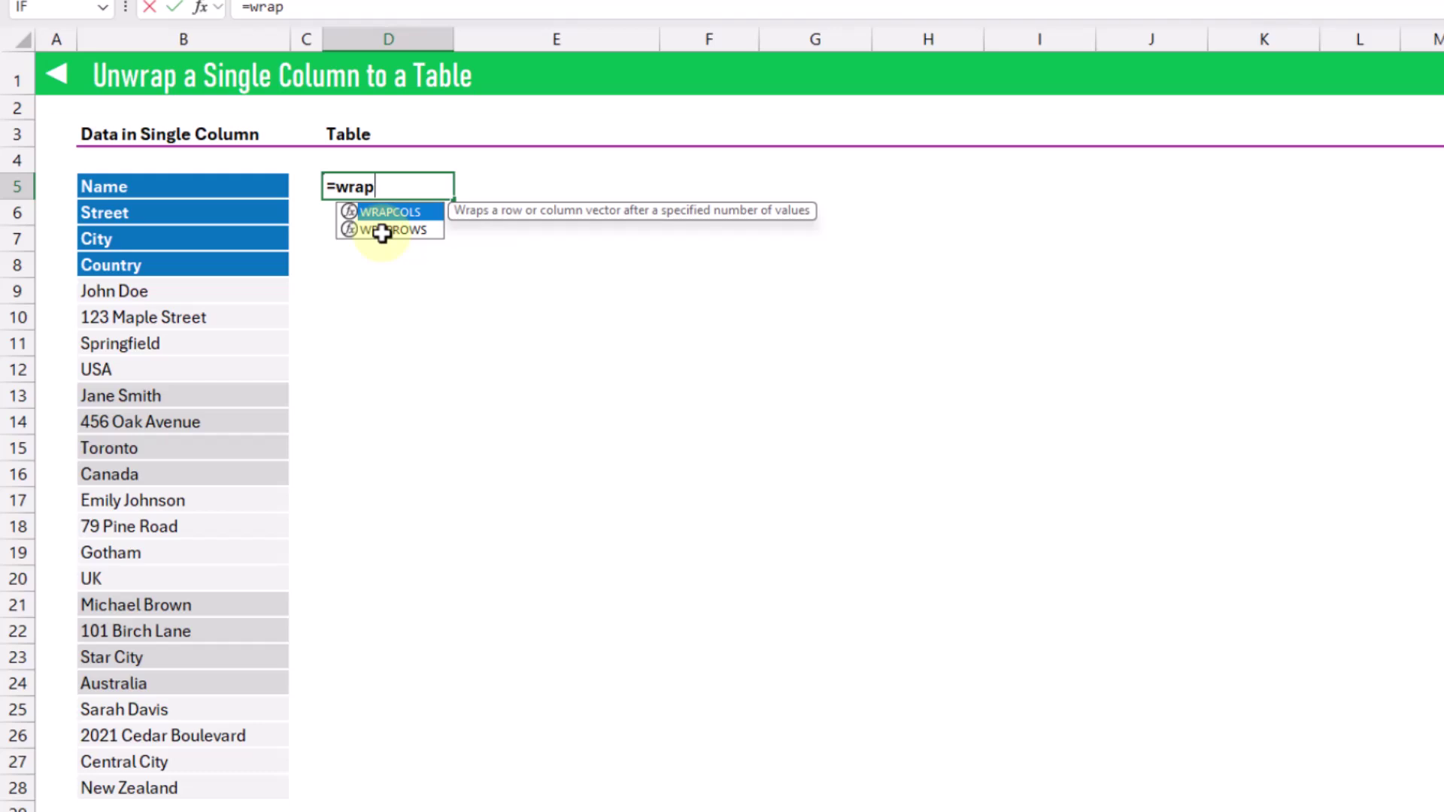
left_click(382, 229)
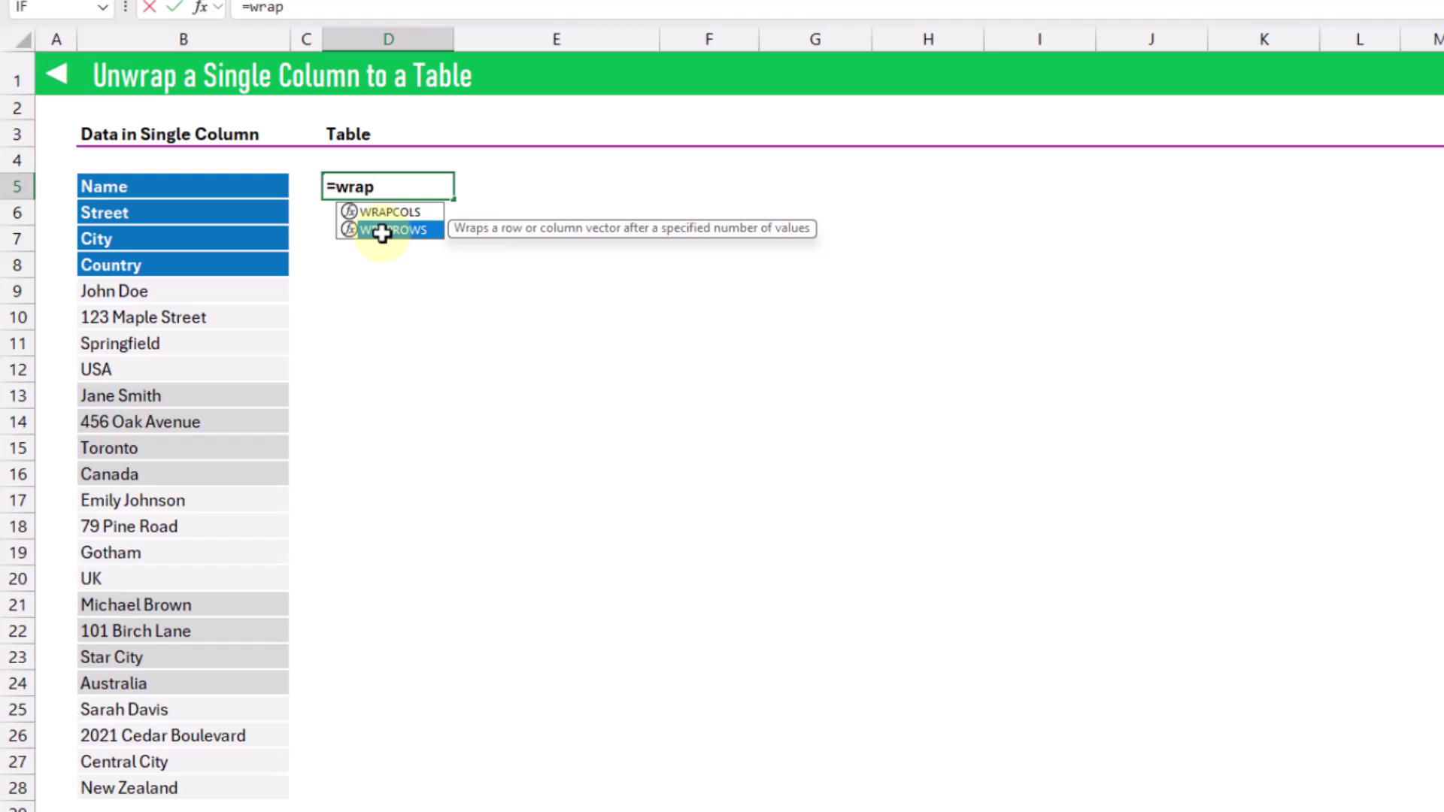
double_click(382, 230)
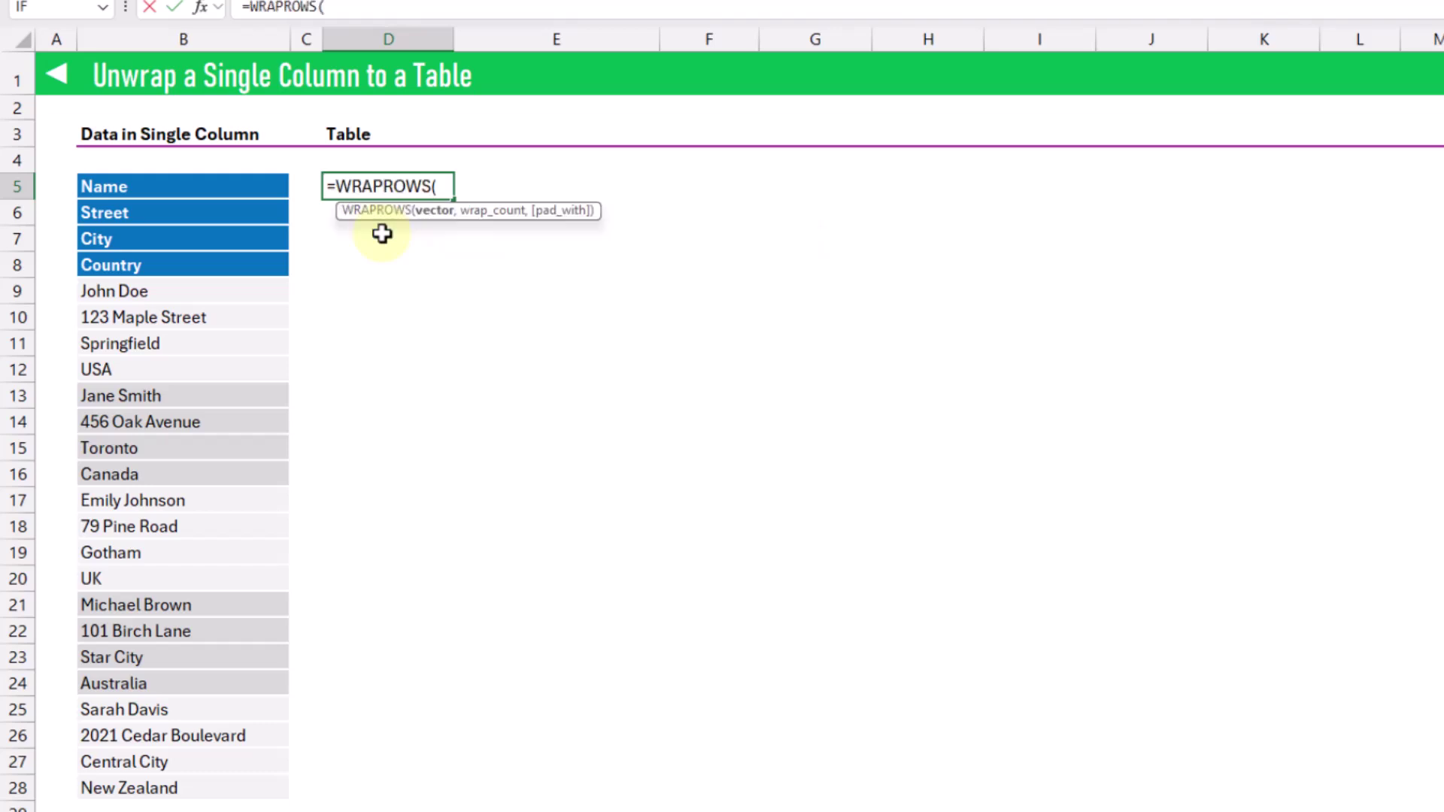
left_click_drag(200, 188, 222, 782)
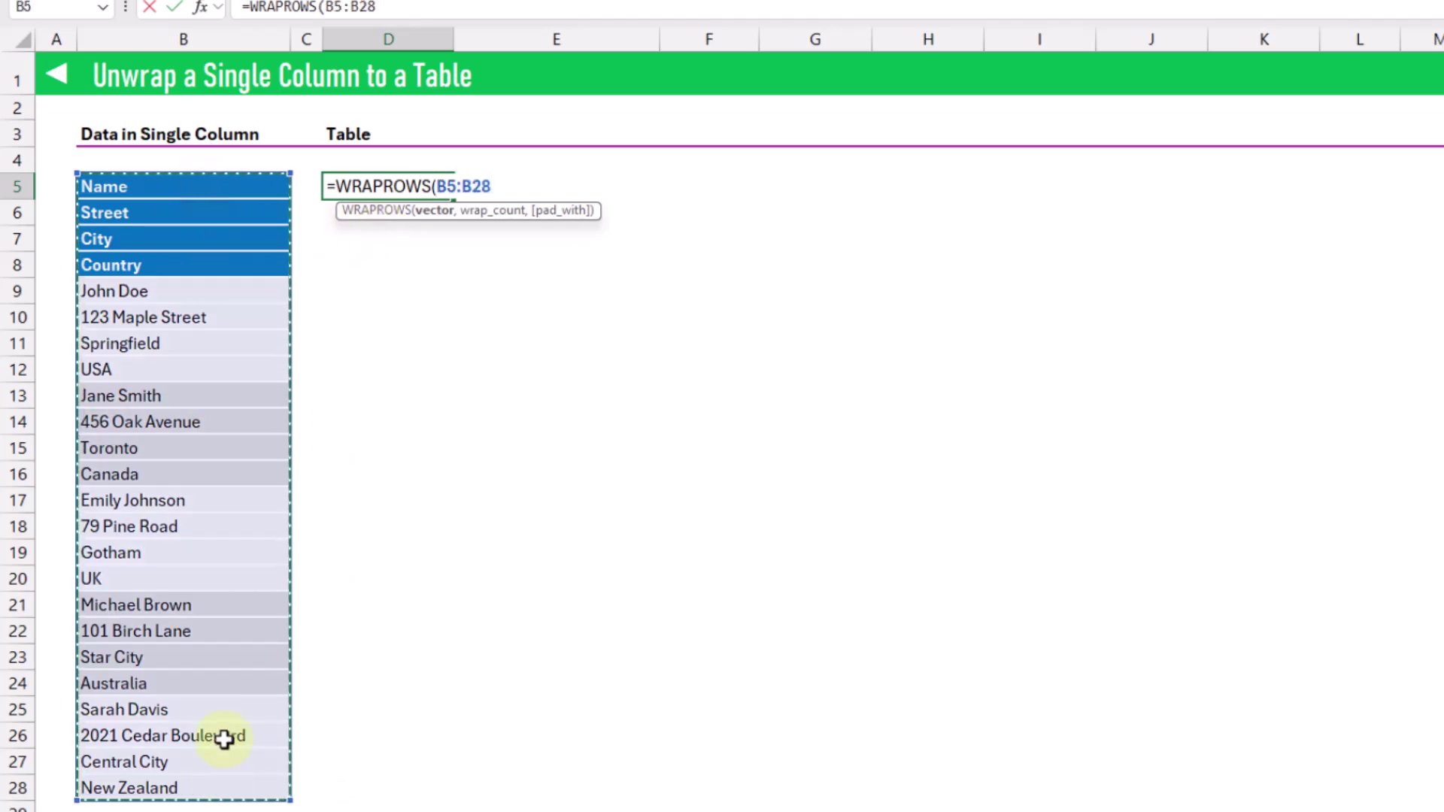
type(",")
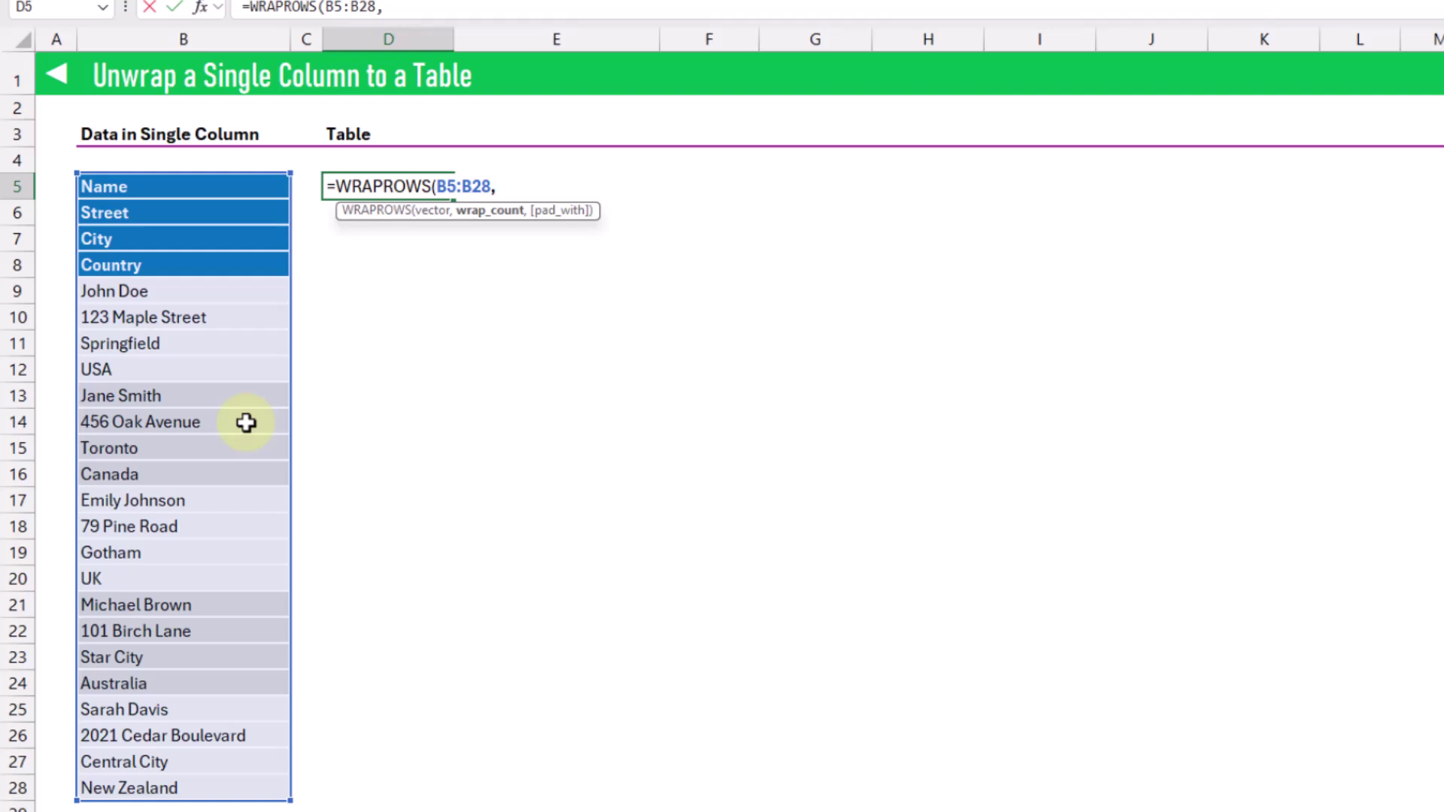
type("4)")
key("Return")
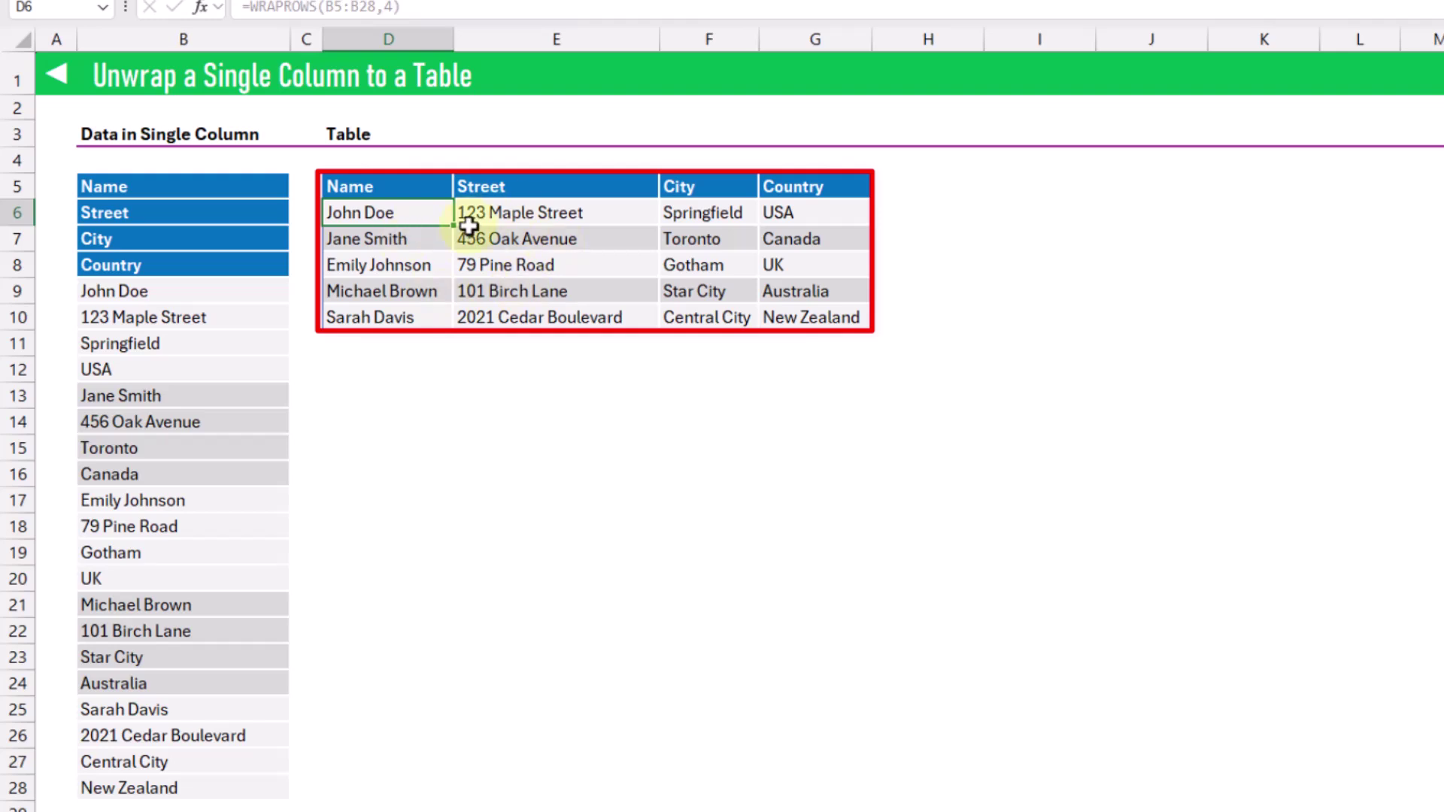
Compare the wrapped table's header row and first two records with their source cells in column B
left_click_drag(409, 190, 826, 187)
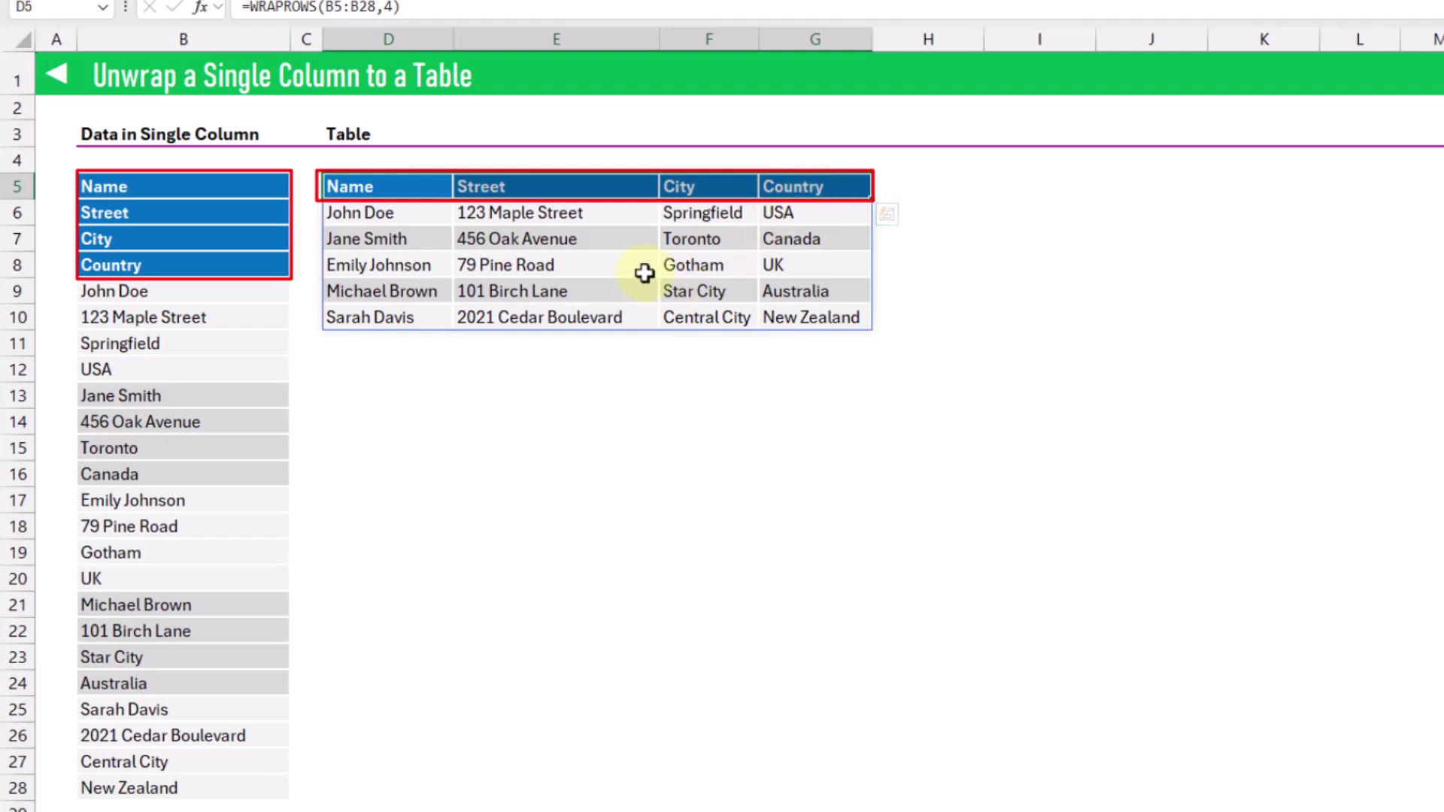
left_click_drag(245, 288, 241, 376)
left_click_drag(372, 214, 793, 216)
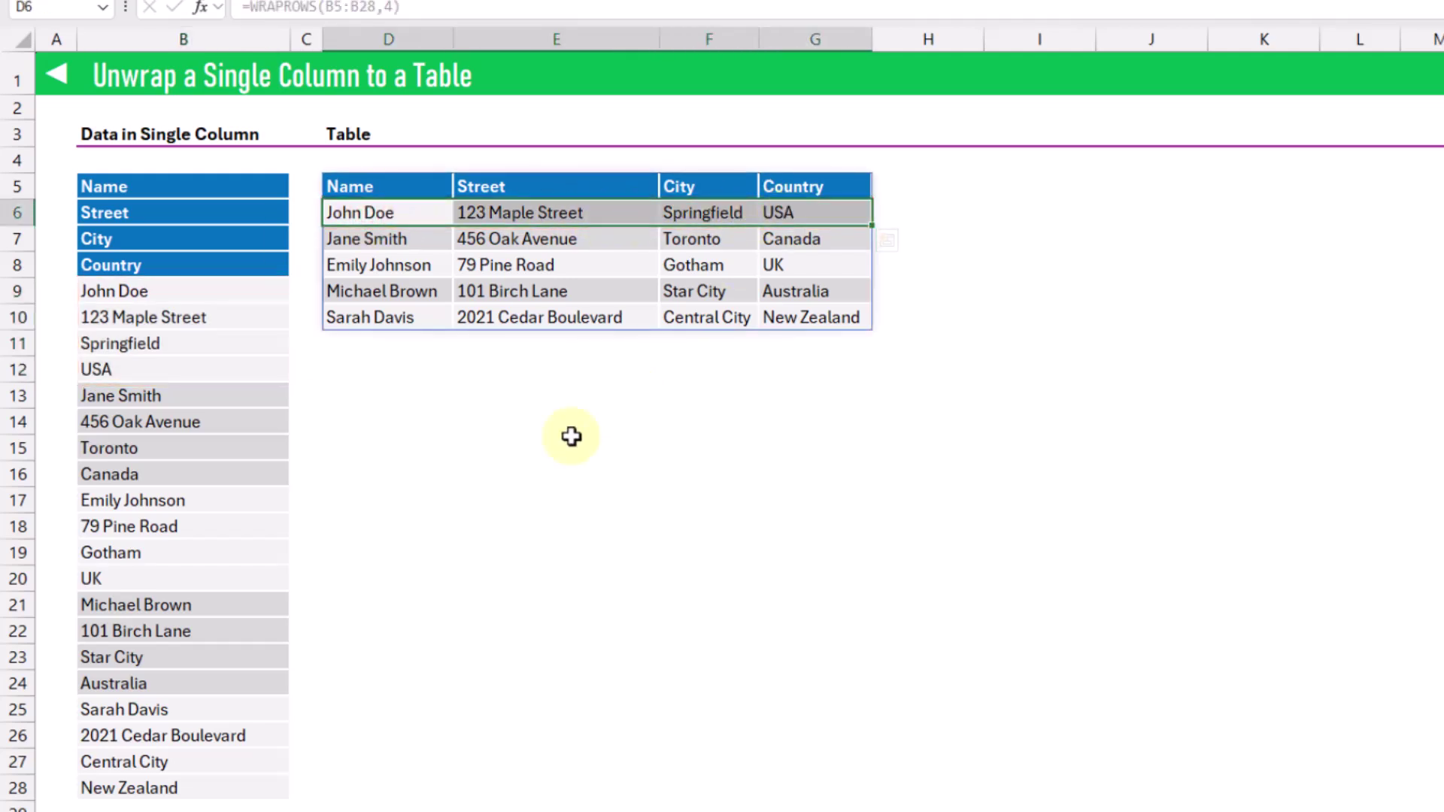
left_click_drag(211, 397, 218, 469)
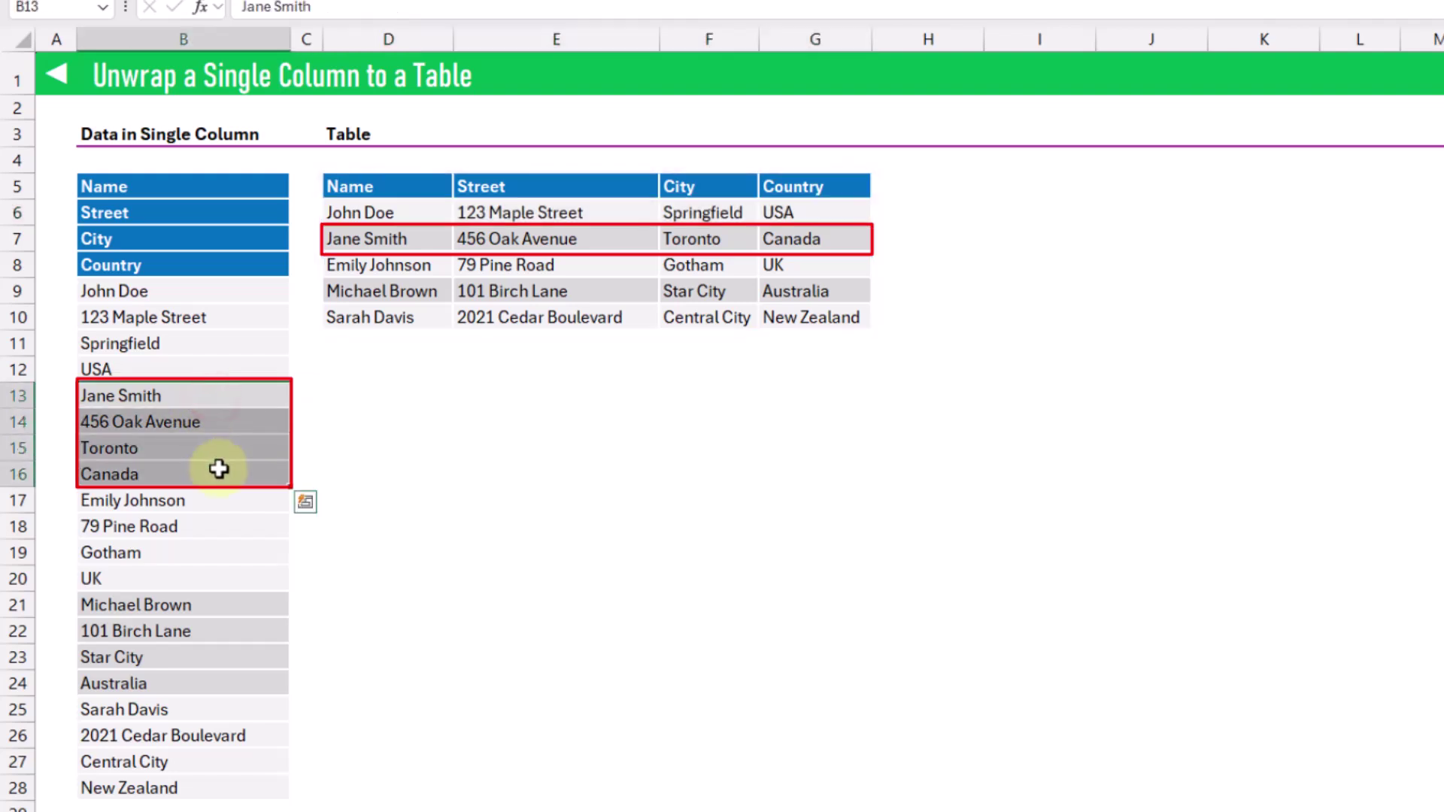
left_click_drag(386, 237, 808, 238)
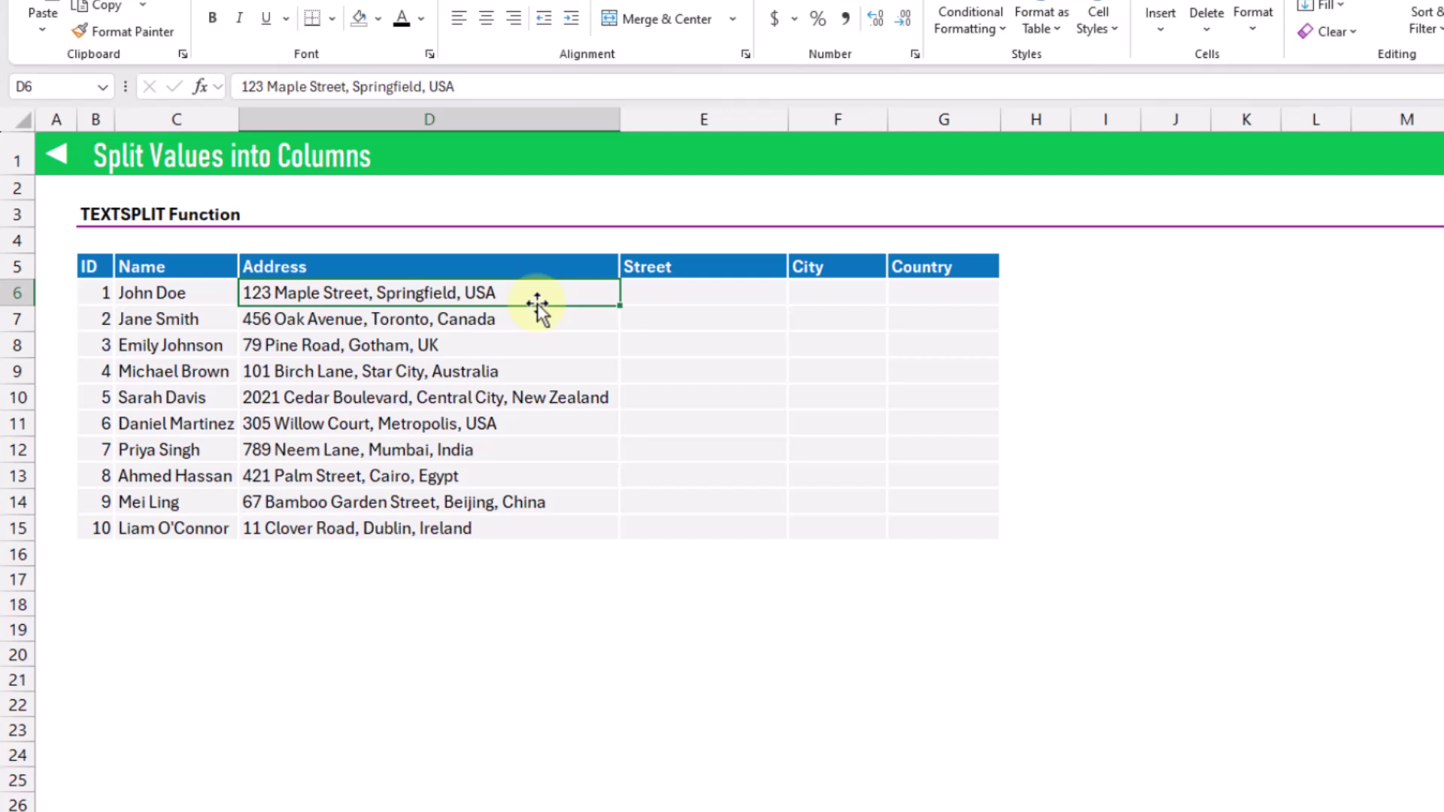
Enter =TEXTSPLIT(D6,", ") in E6 to split the first address into street, city and country
left_click(682, 293)
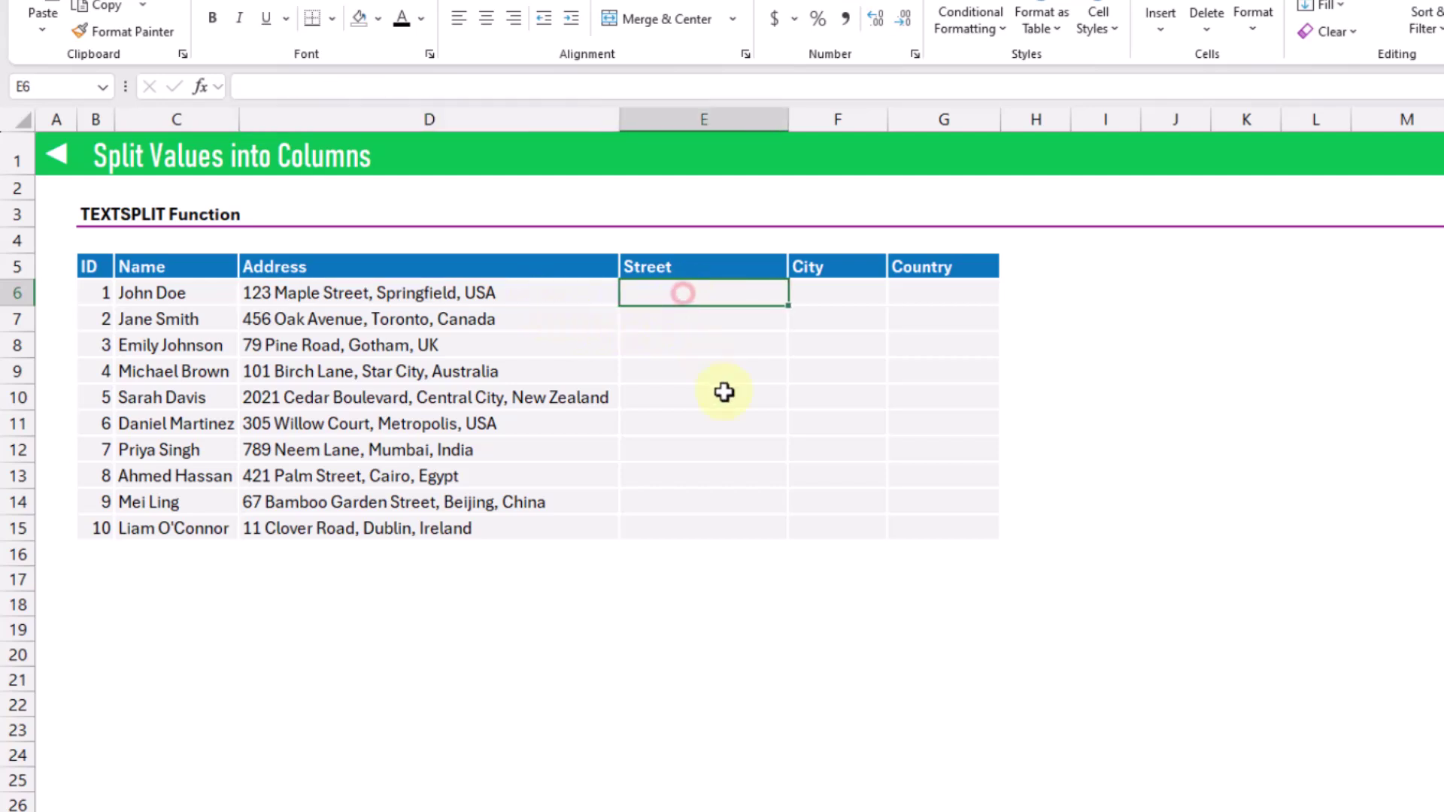
type("=te")
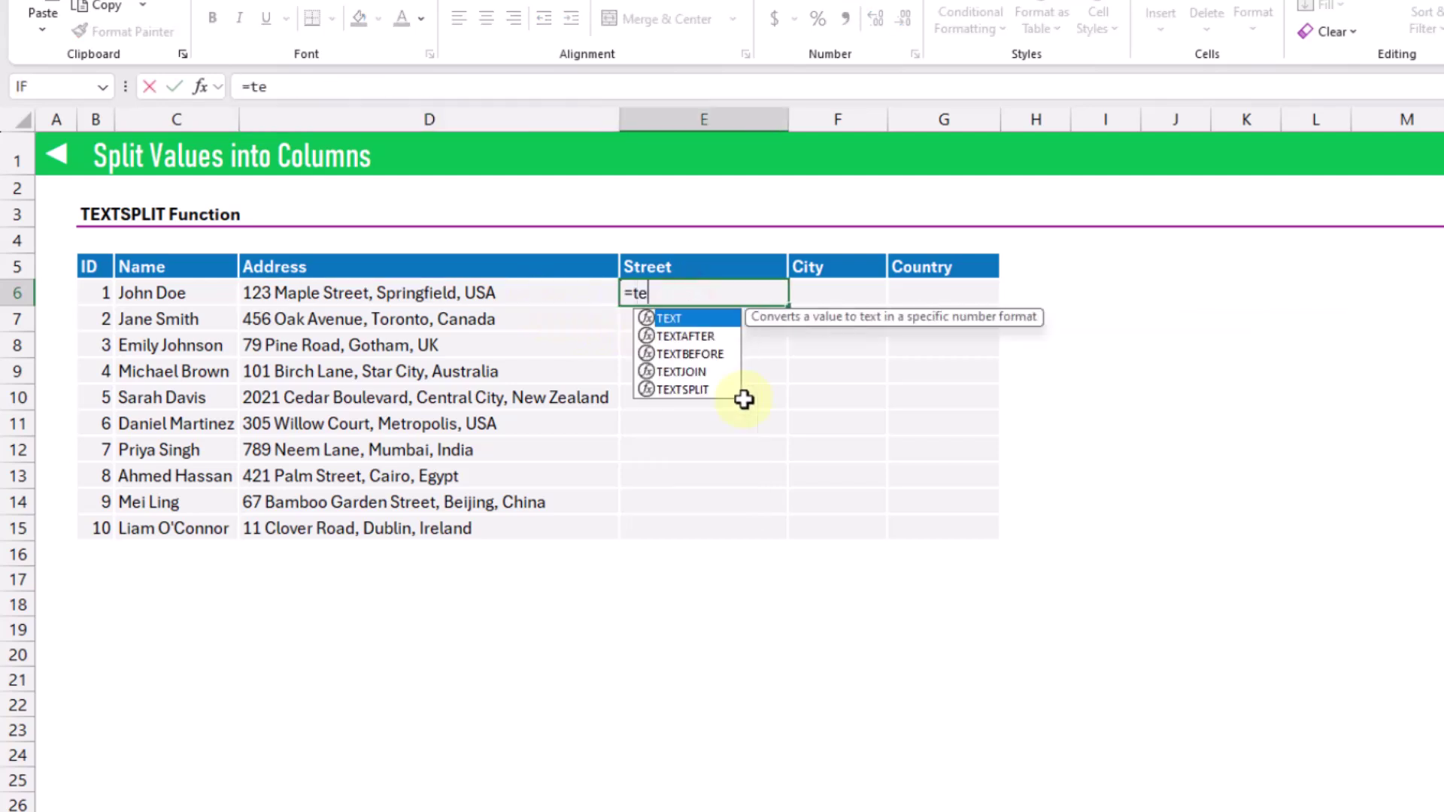
key("Down")
key("Down")
key("Down")
key("Down")
key("Tab")
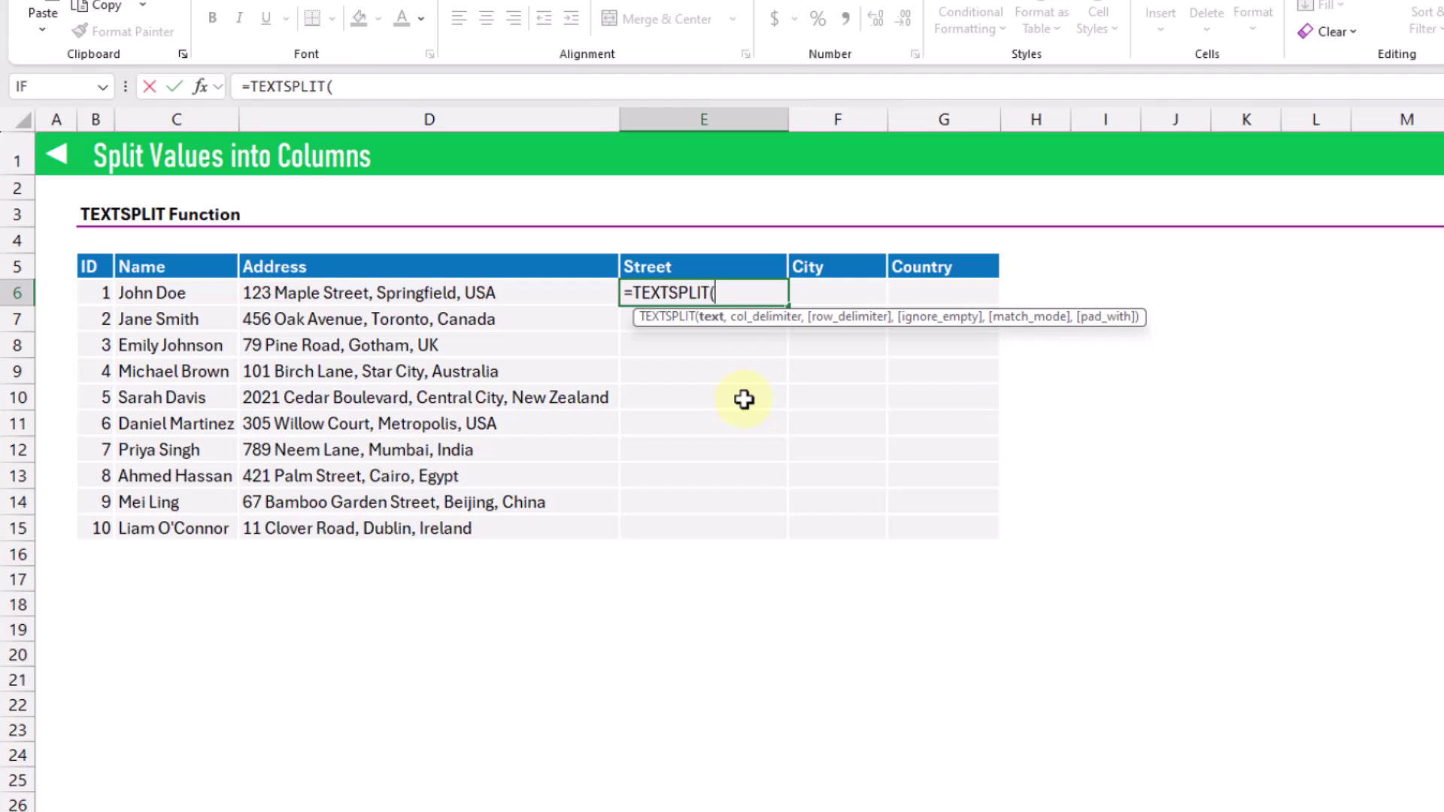
left_click(498, 300)
type(",\",")
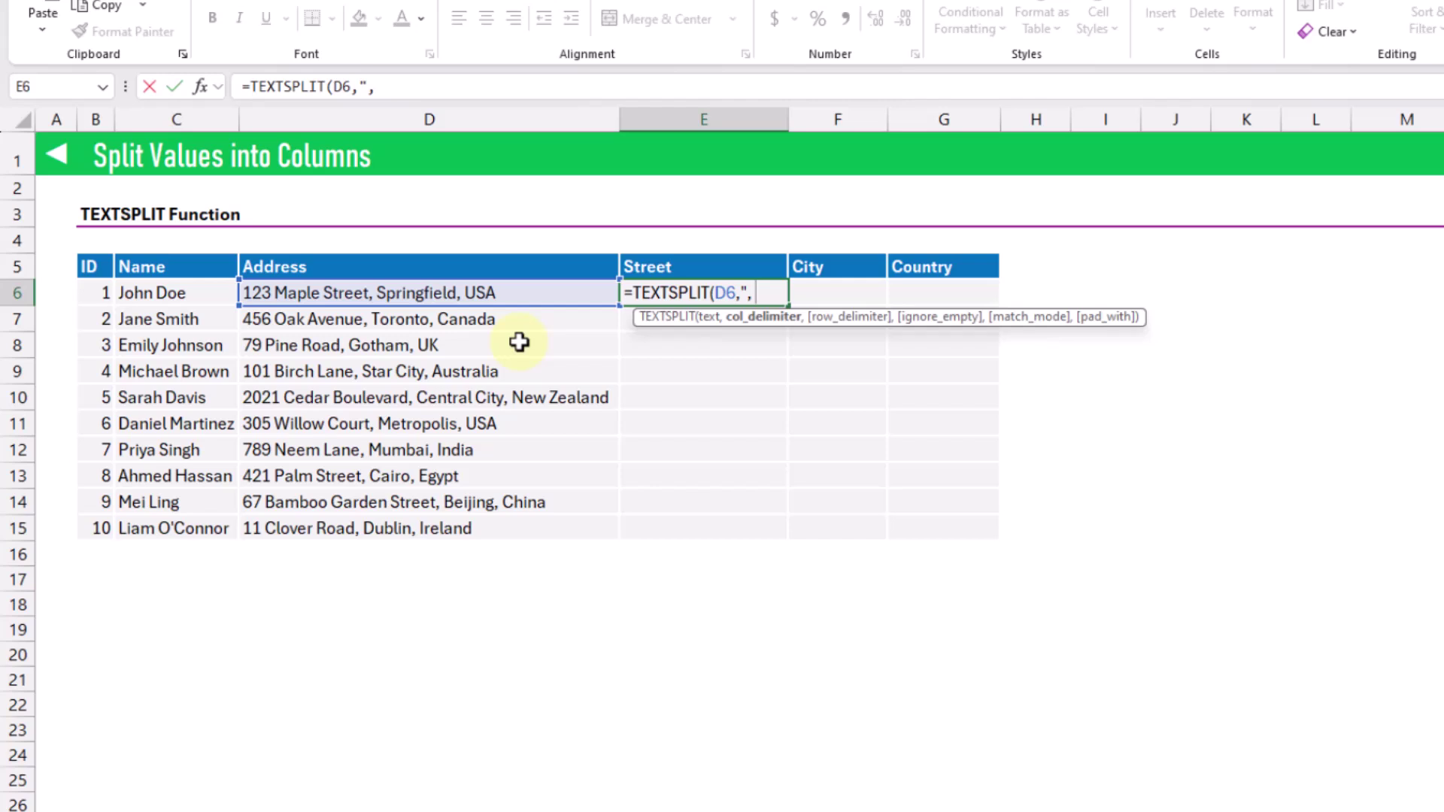
type("\")")
key("Return")
key("Up")
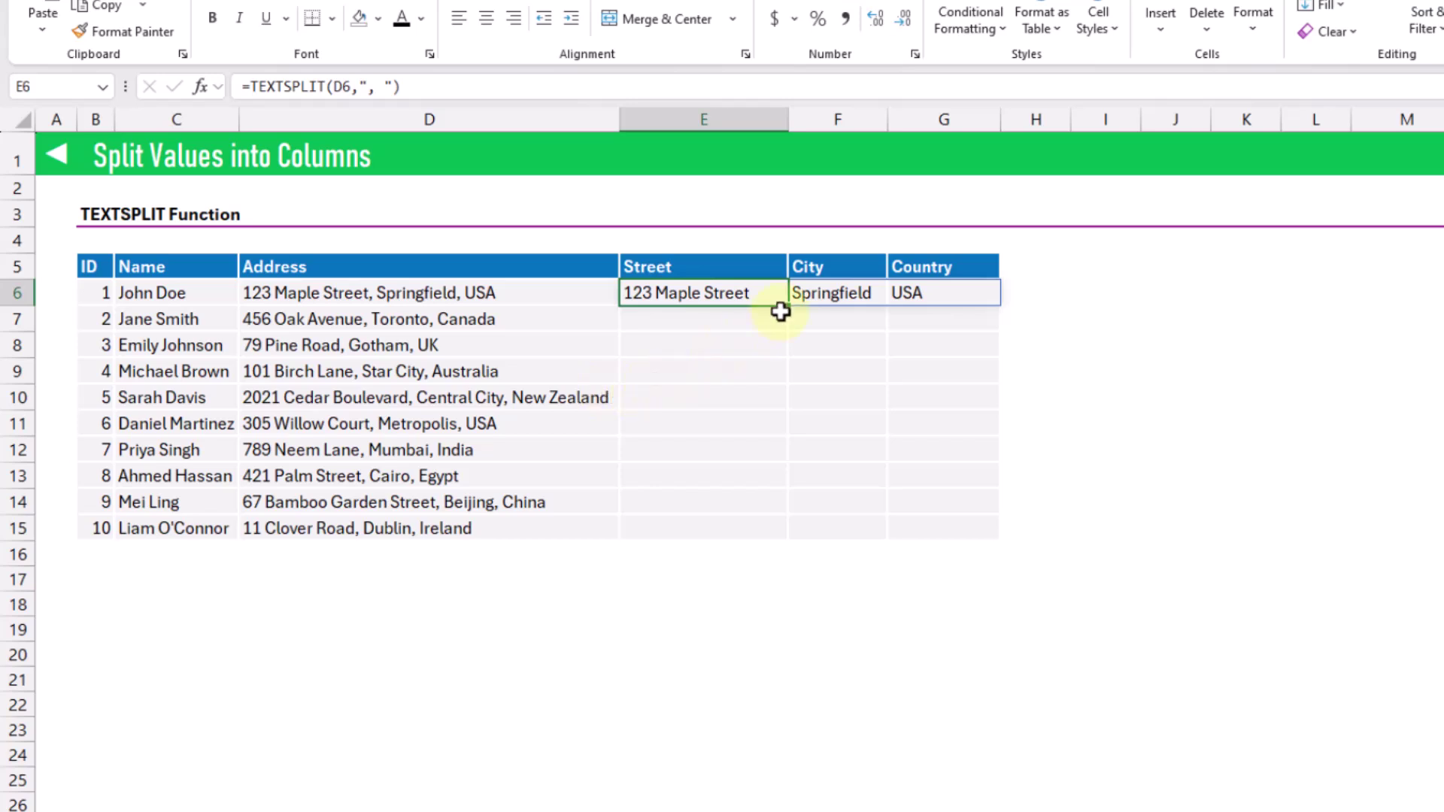
Fill the TEXTSPLIT formula from E6 down through E15 and check a few of the filled cells
left_click_drag(787, 305, 770, 540)
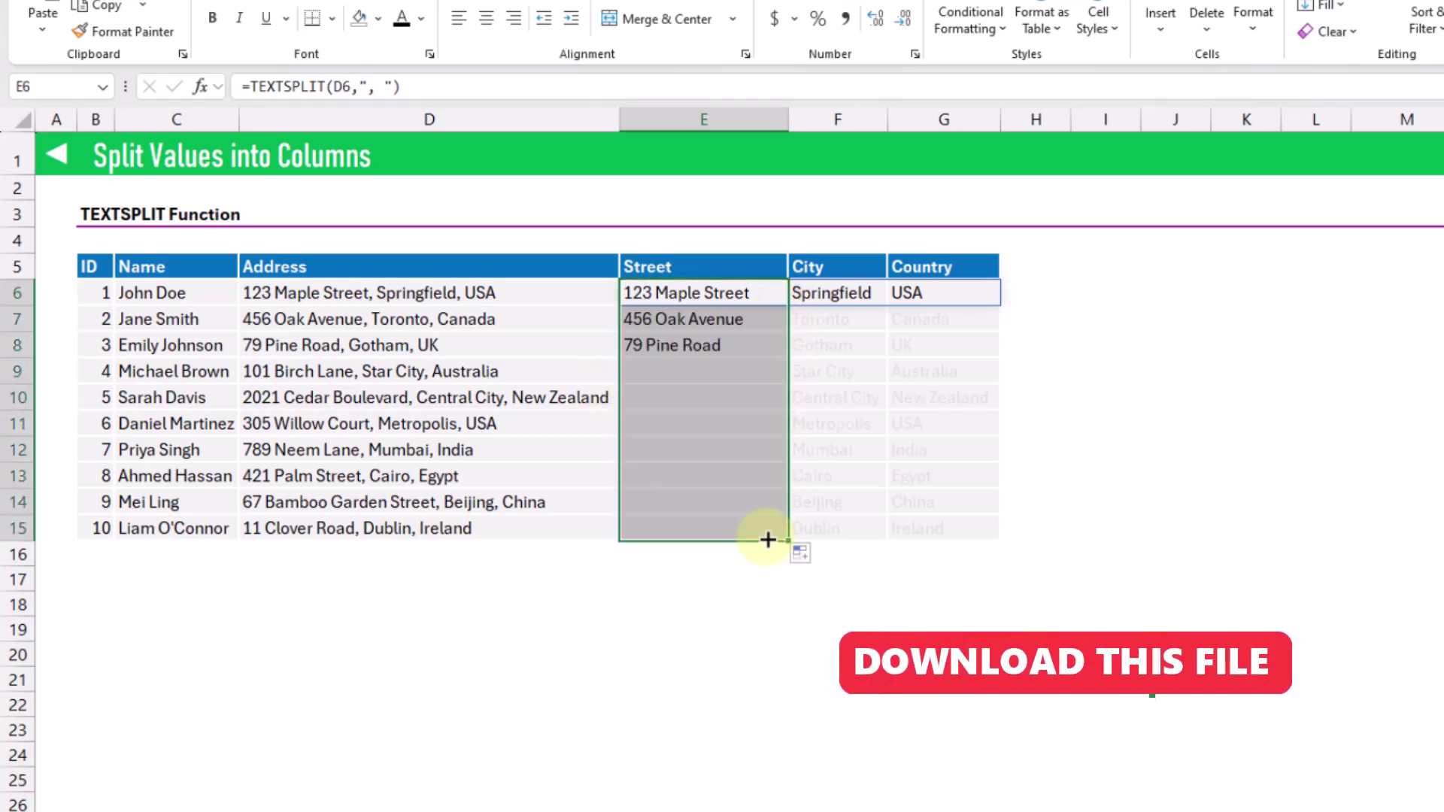
left_click(718, 346)
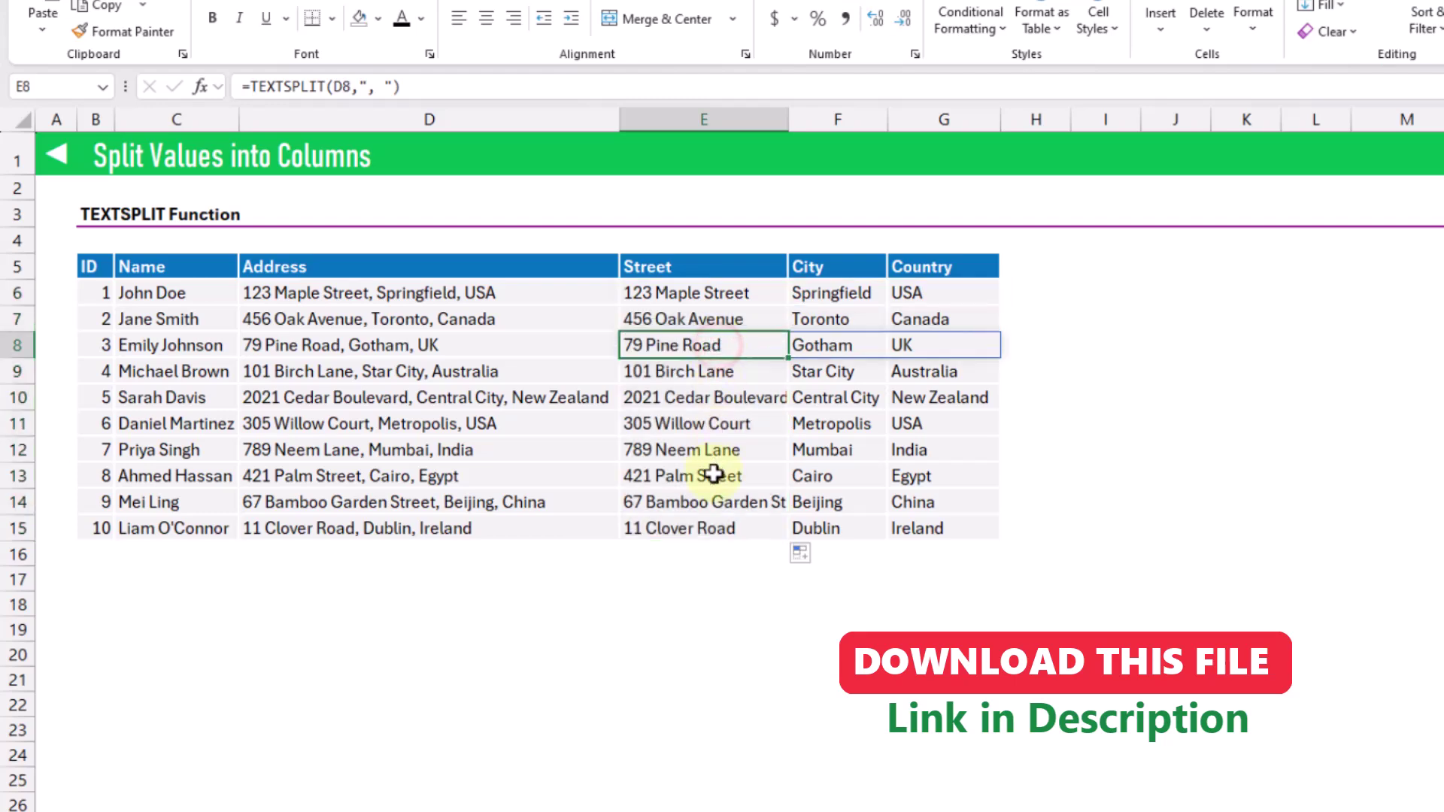
left_click(712, 474)
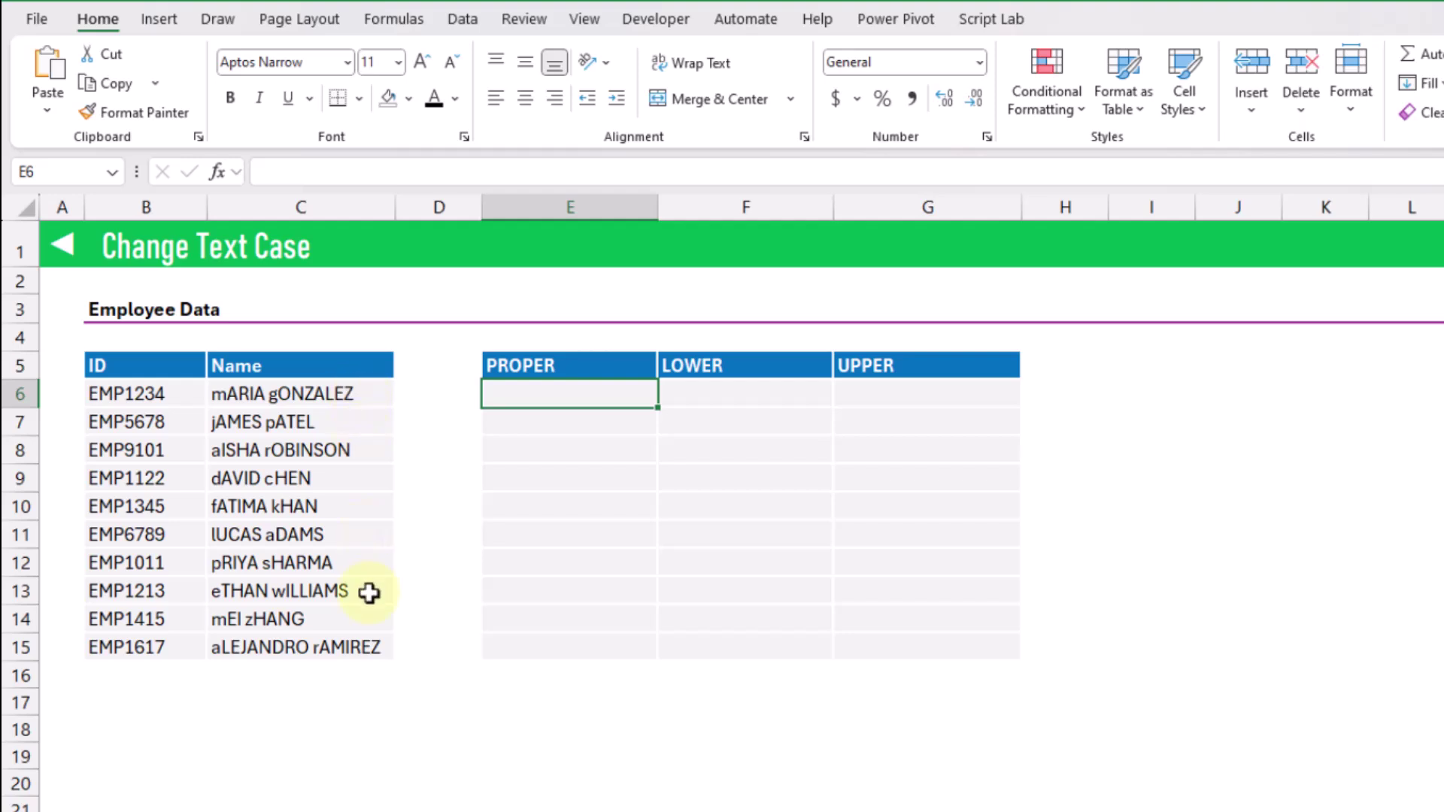
Enter =PROPER(C6:C15) in E6 to convert the employee names to proper case, and check the spilled cells
type("=pro")
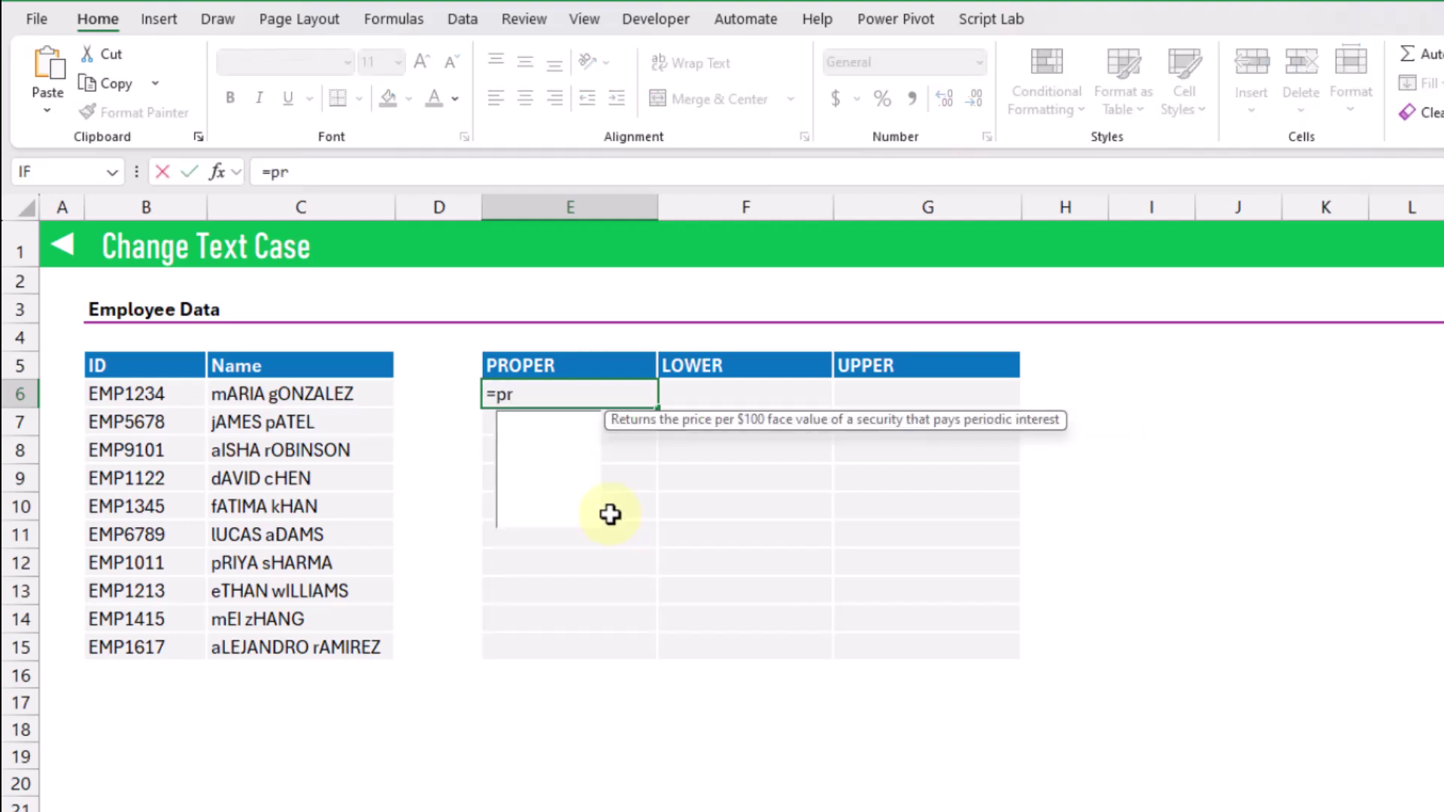
key("Down")
key("Down")
key("Tab")
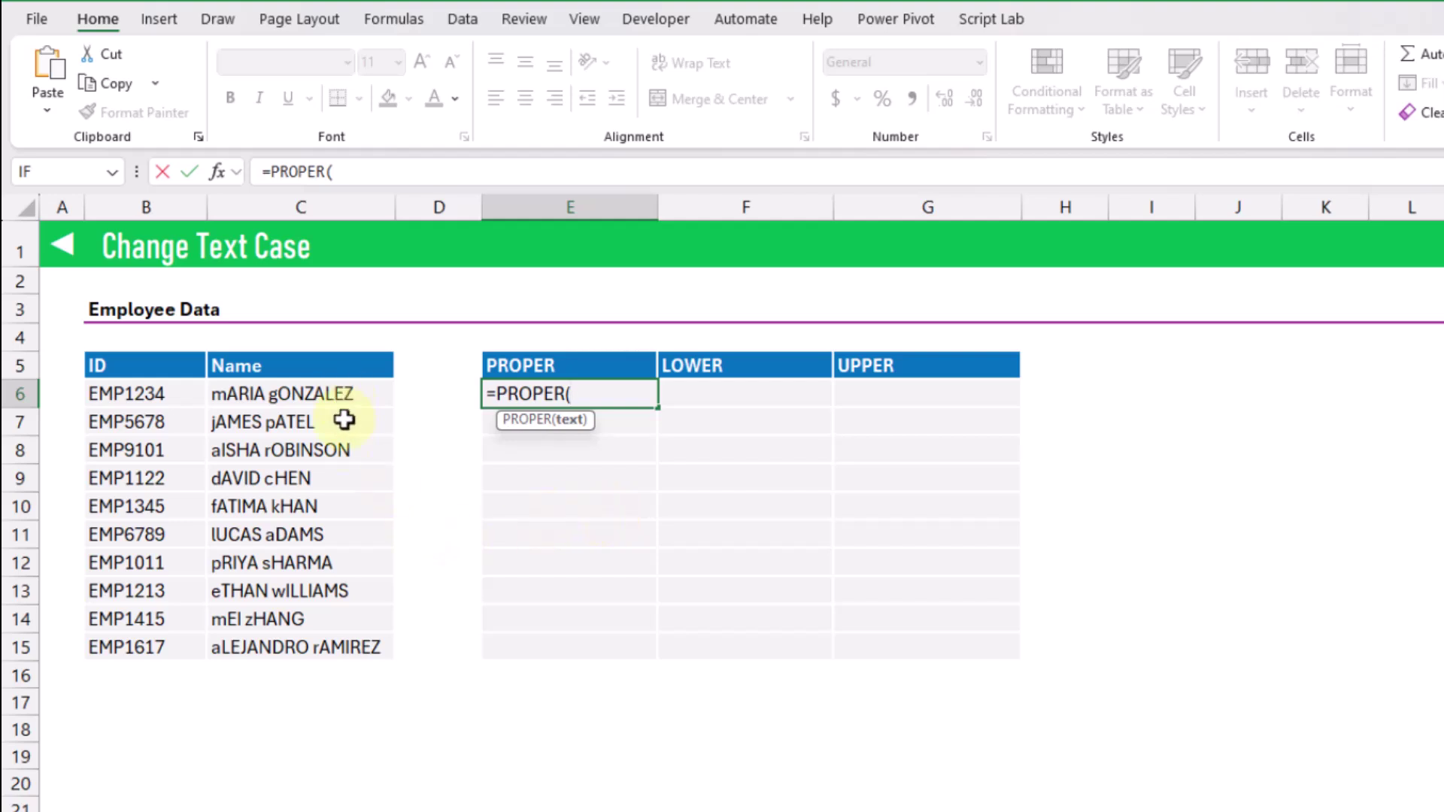
left_click_drag(339, 393, 332, 638)
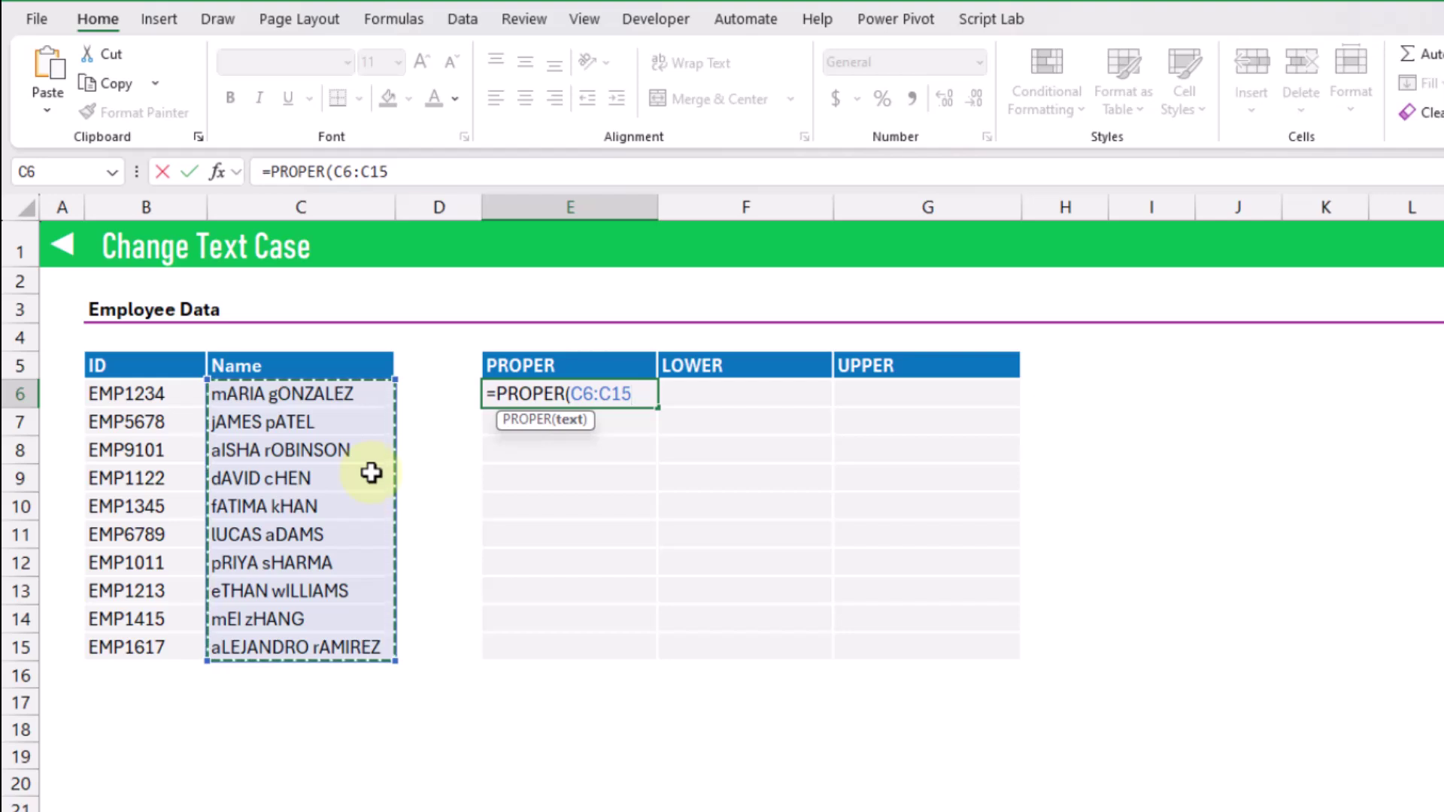
key("Return")
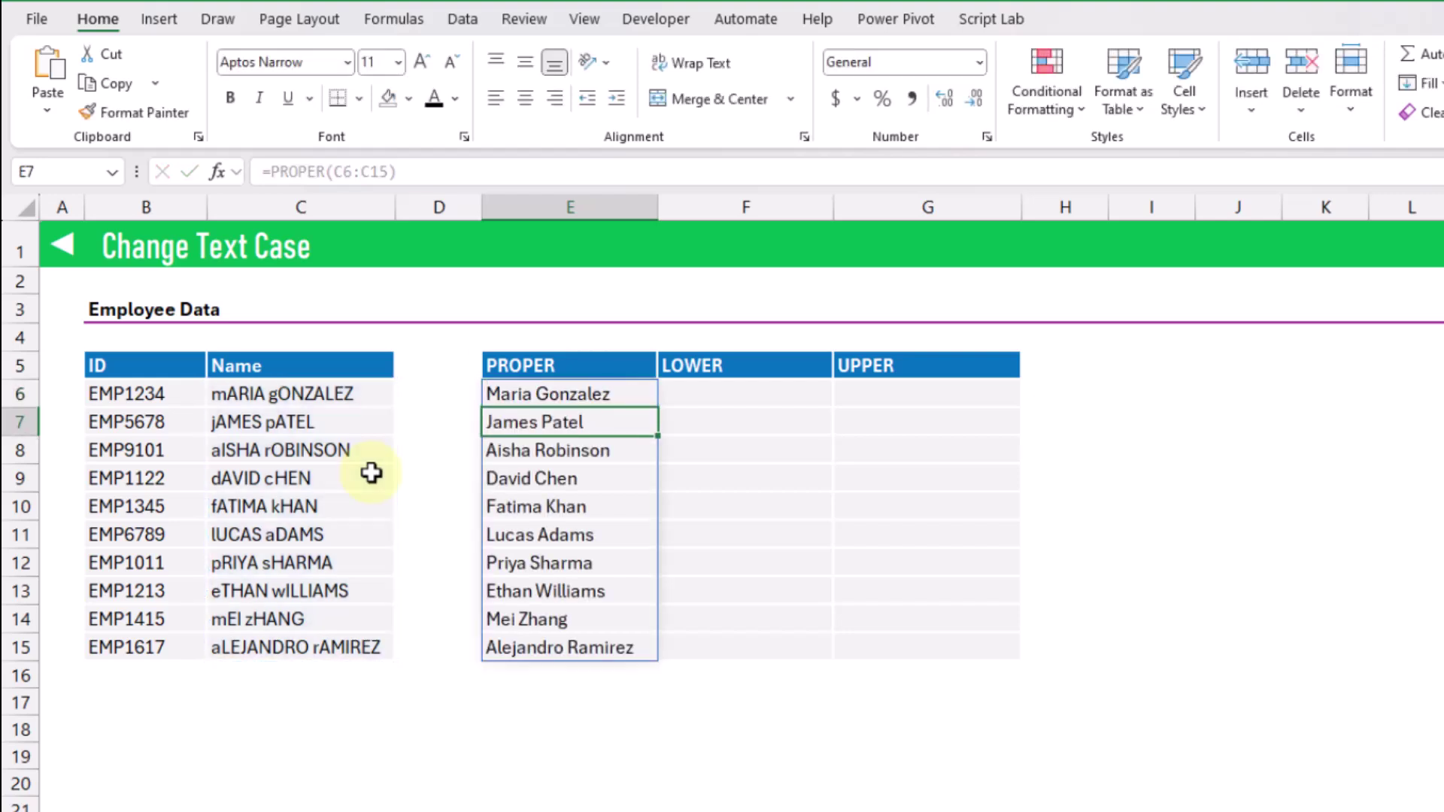
key("Up")
key("Down")
key("Down")
key("Down")
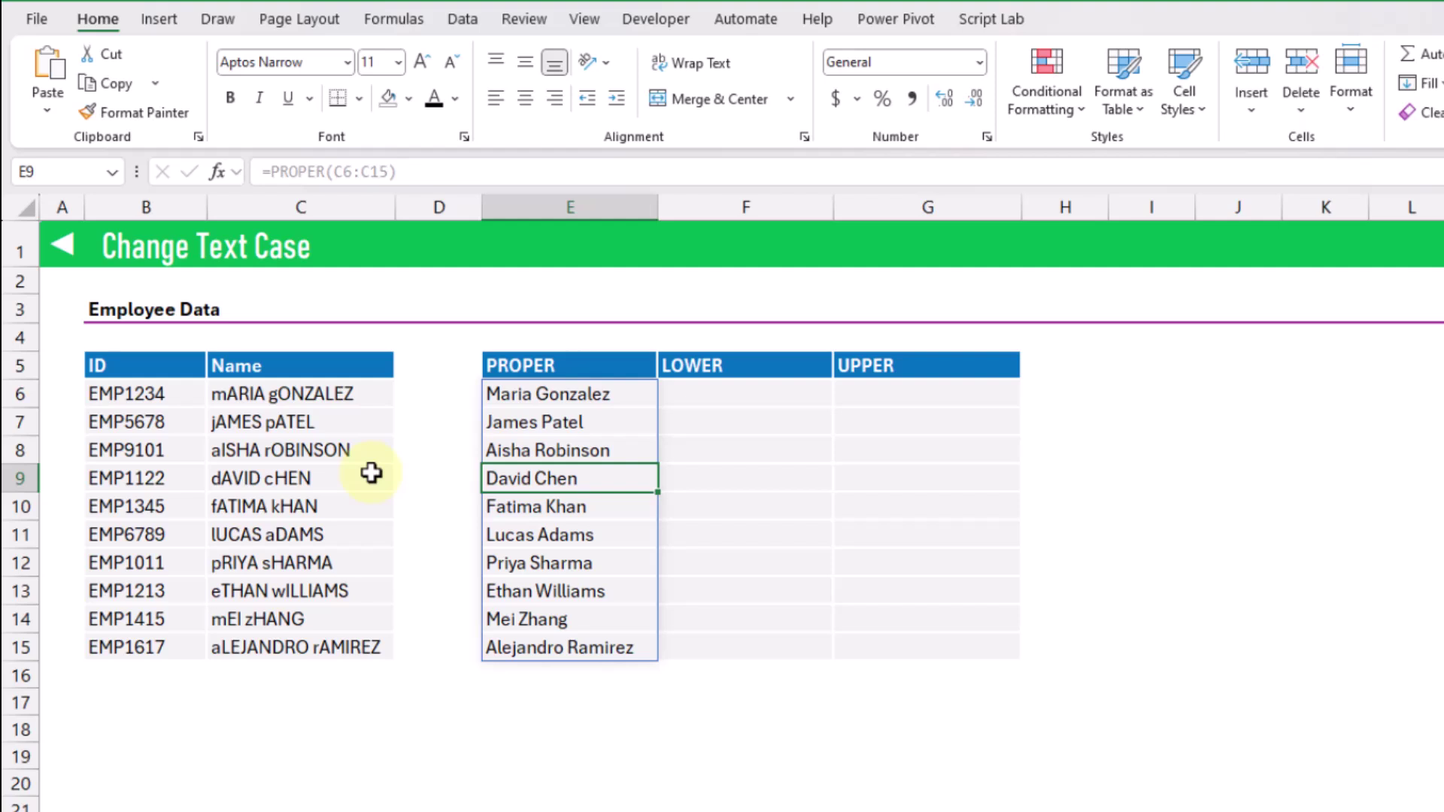
Enter =LOWER(C6:C15) in F6 to convert the employee names to lower case
left_click(705, 397)
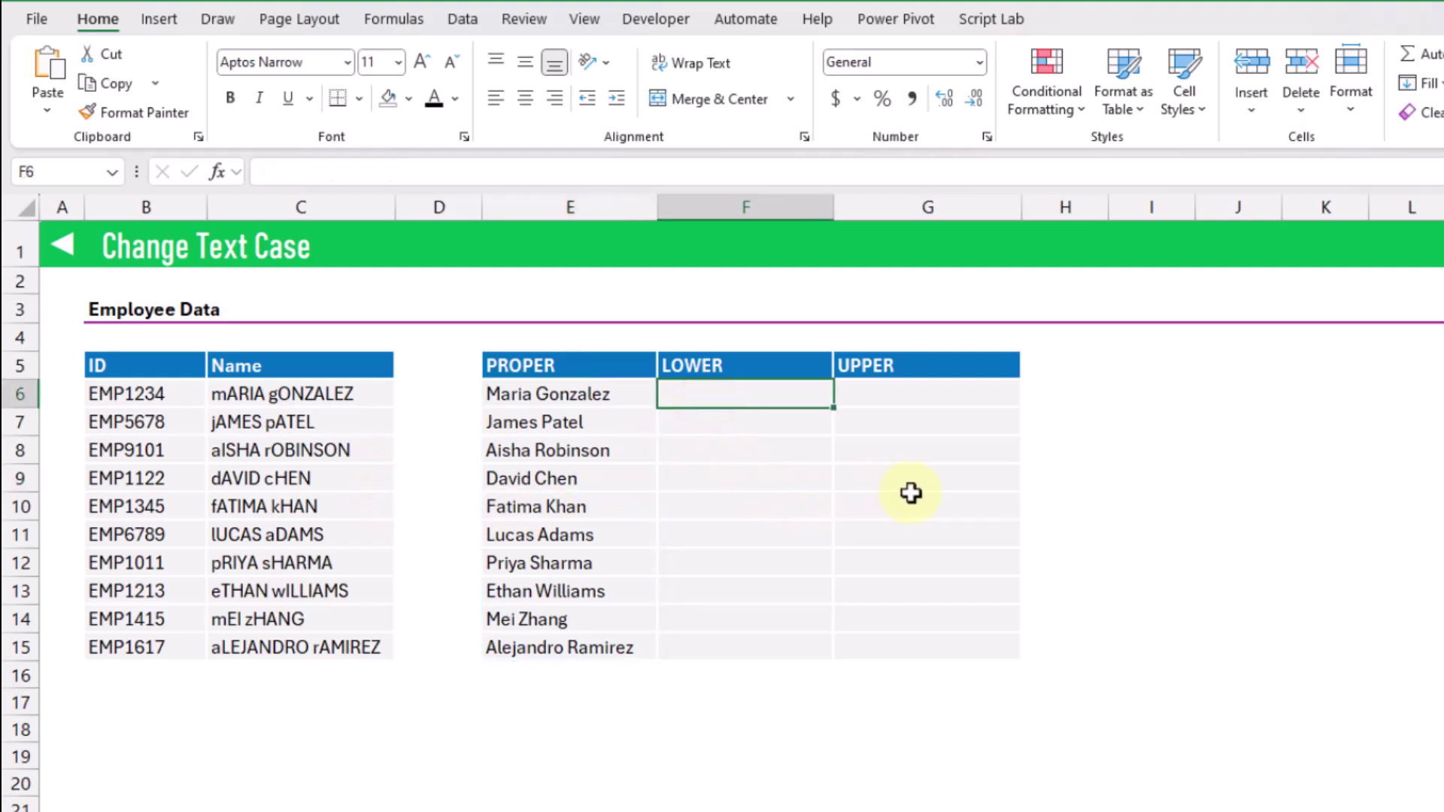
type("=low")
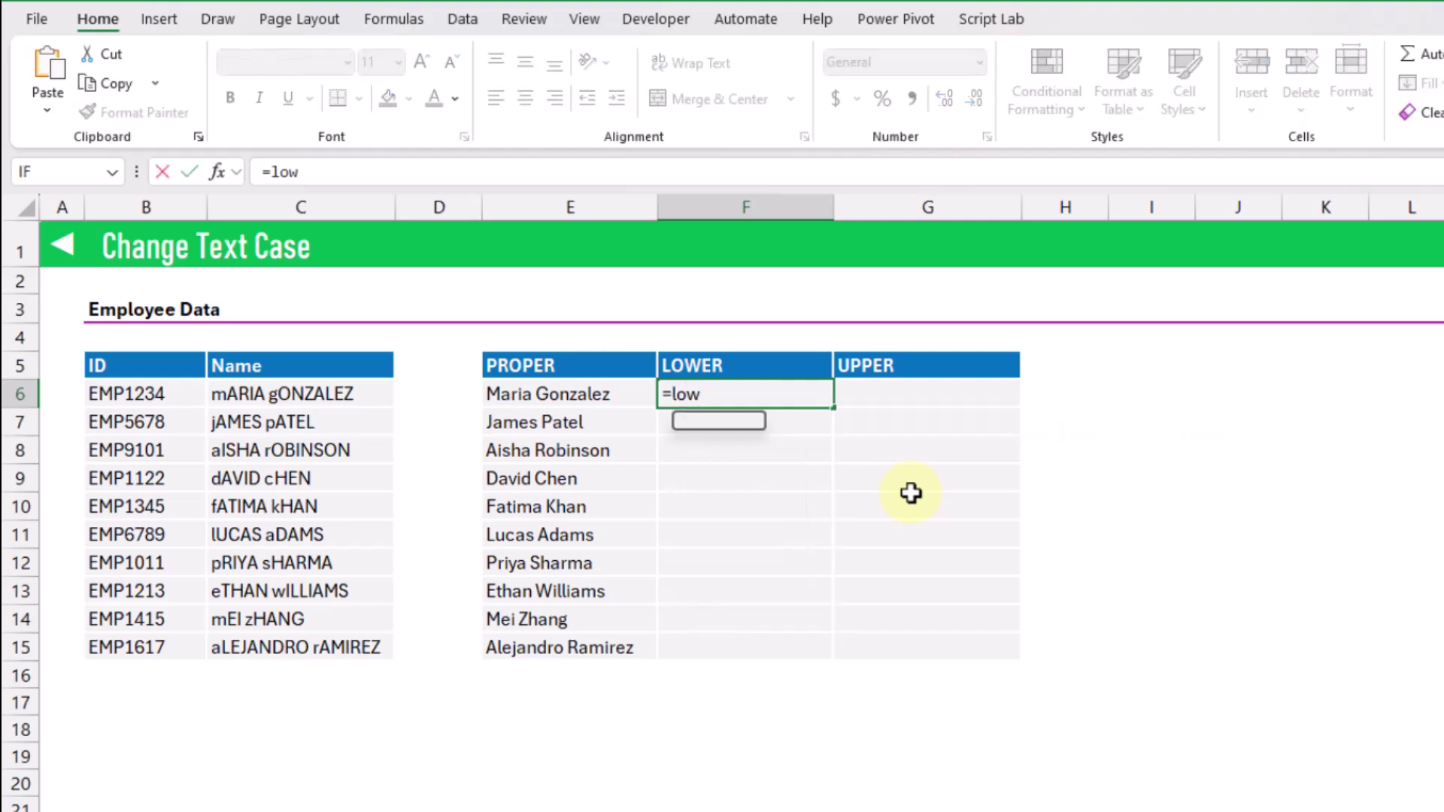
key("Tab")
left_click_drag(322, 397, 329, 647)
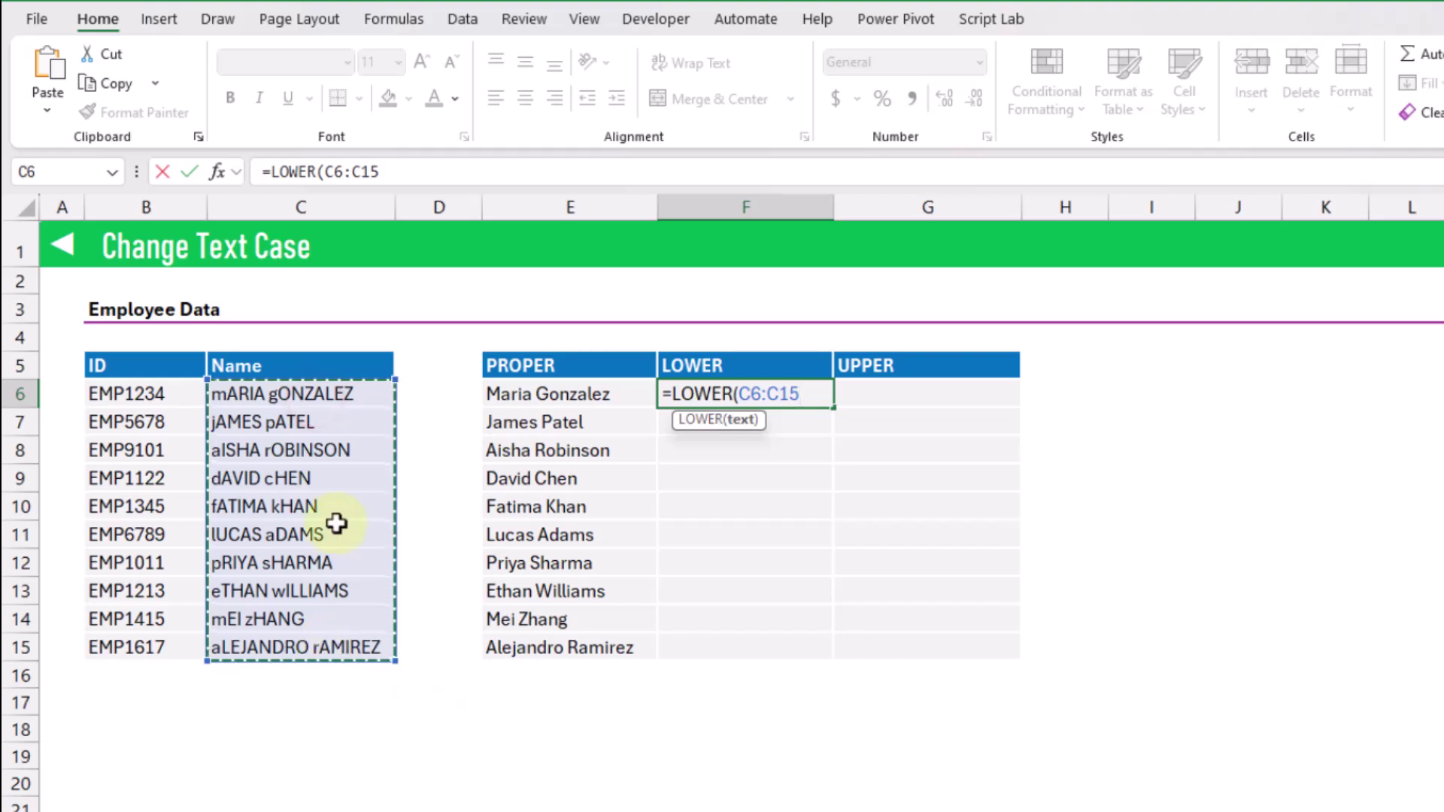
key("Return")
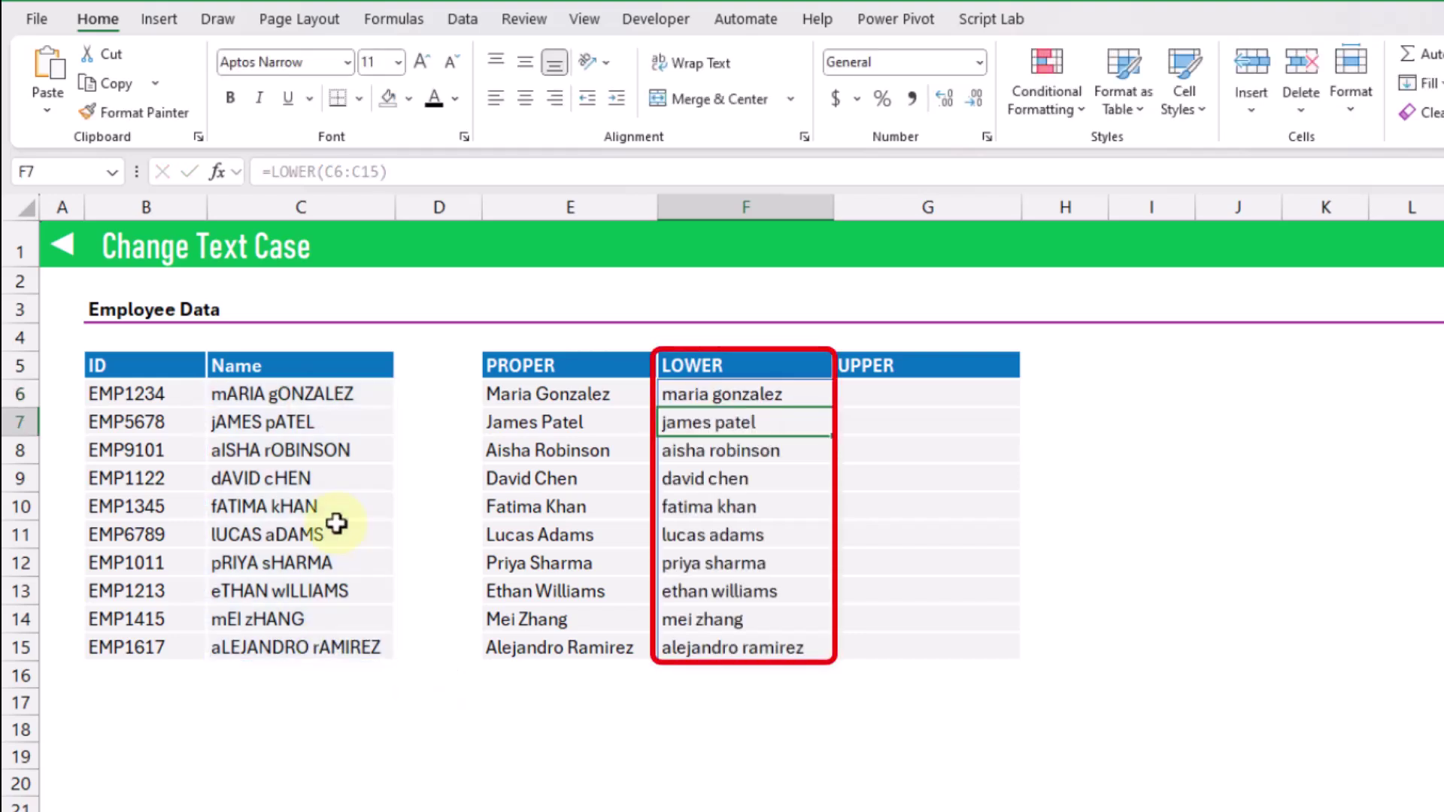
Enter =UPPER(C6:C15) in G6 to convert the employee names to upper case
key("Up")
key("Right")
type("=")
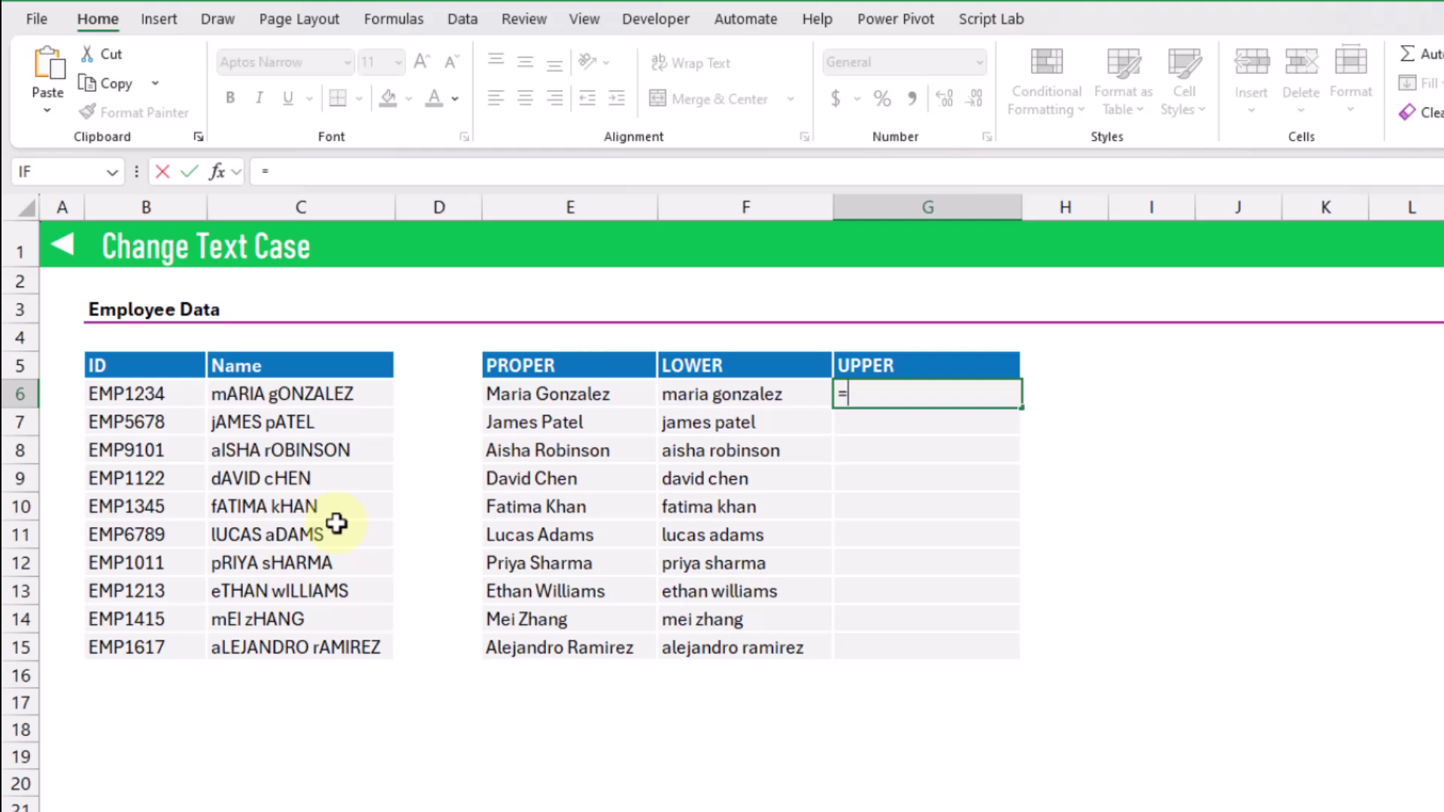
type("up")
key("Tab")
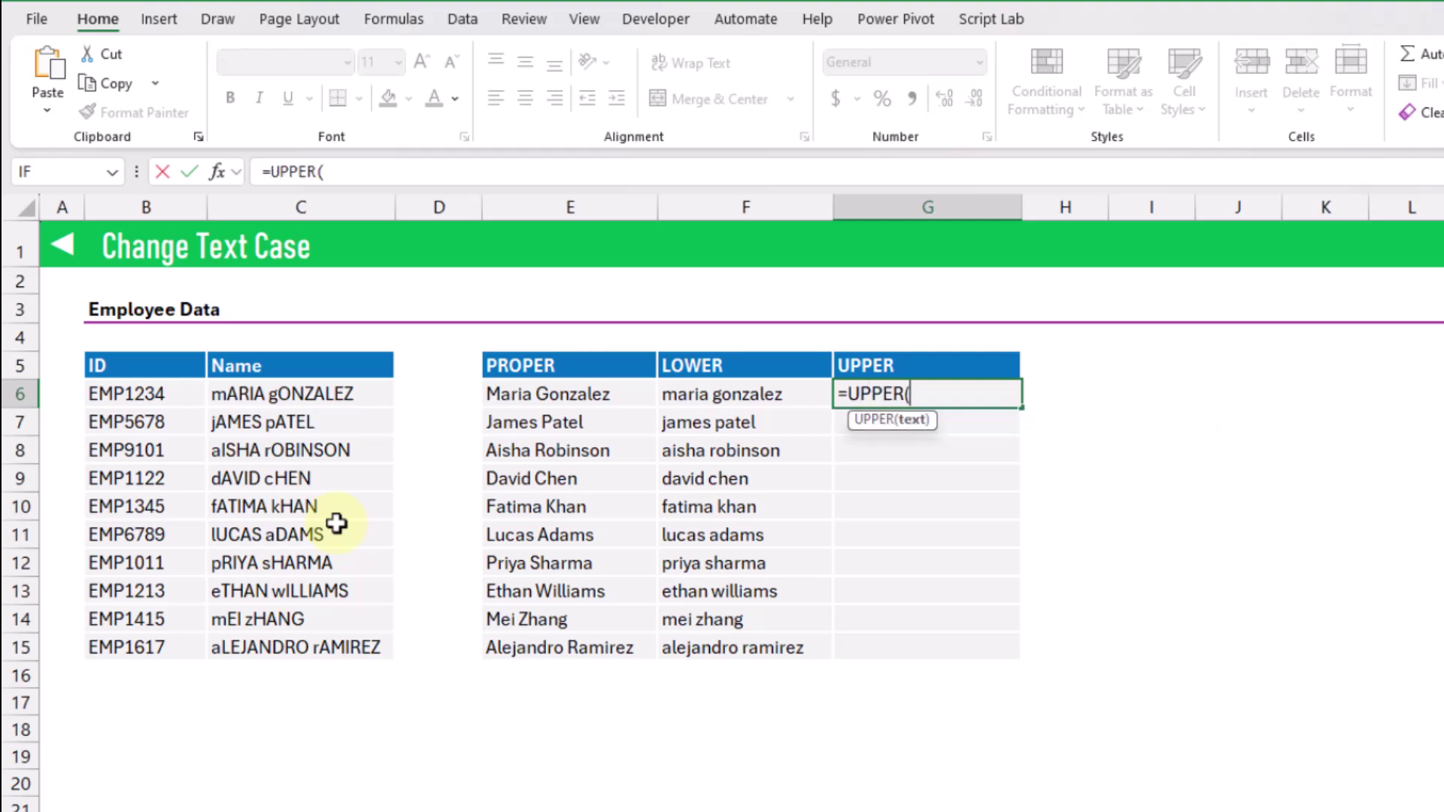
left_click_drag(325, 394, 334, 643)
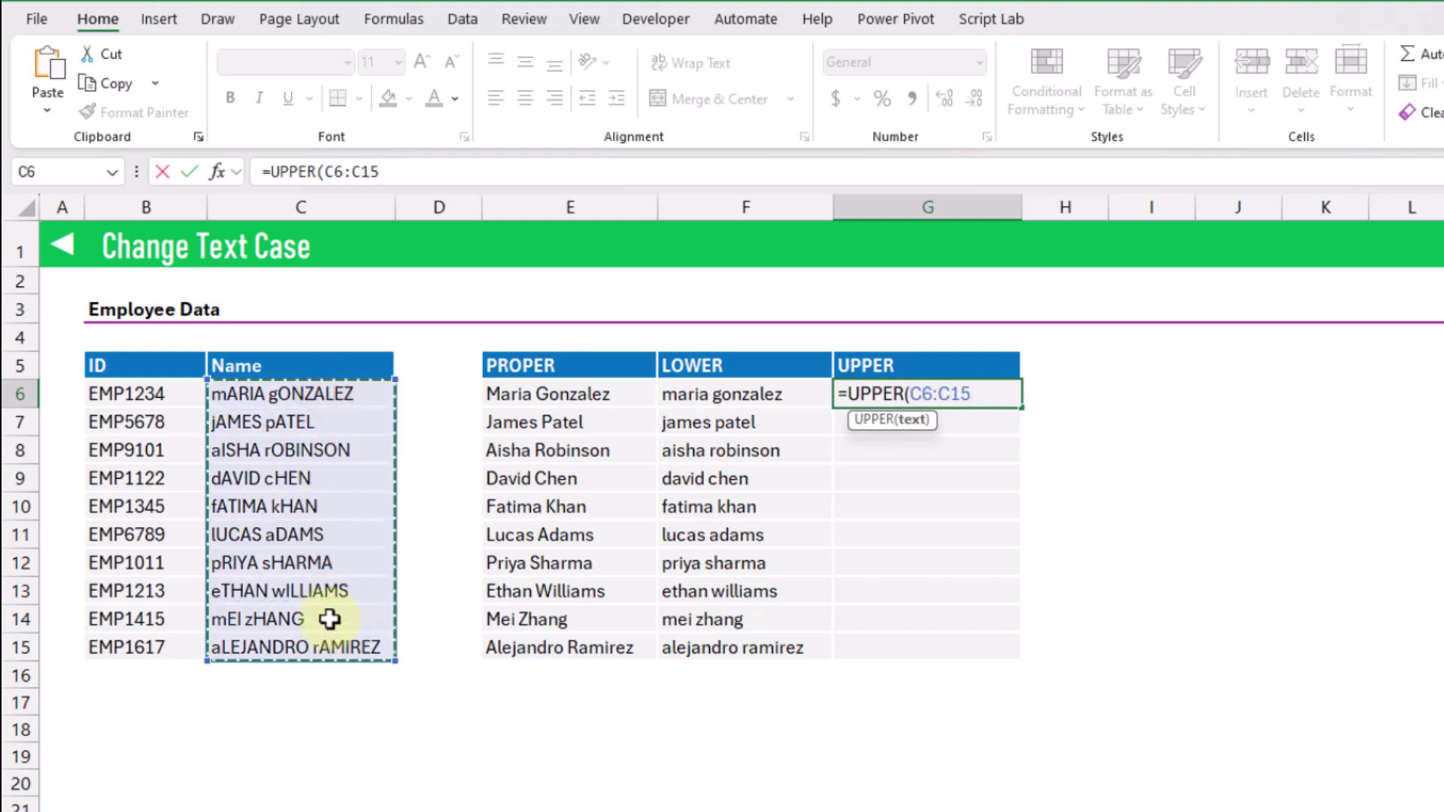
key("Return")
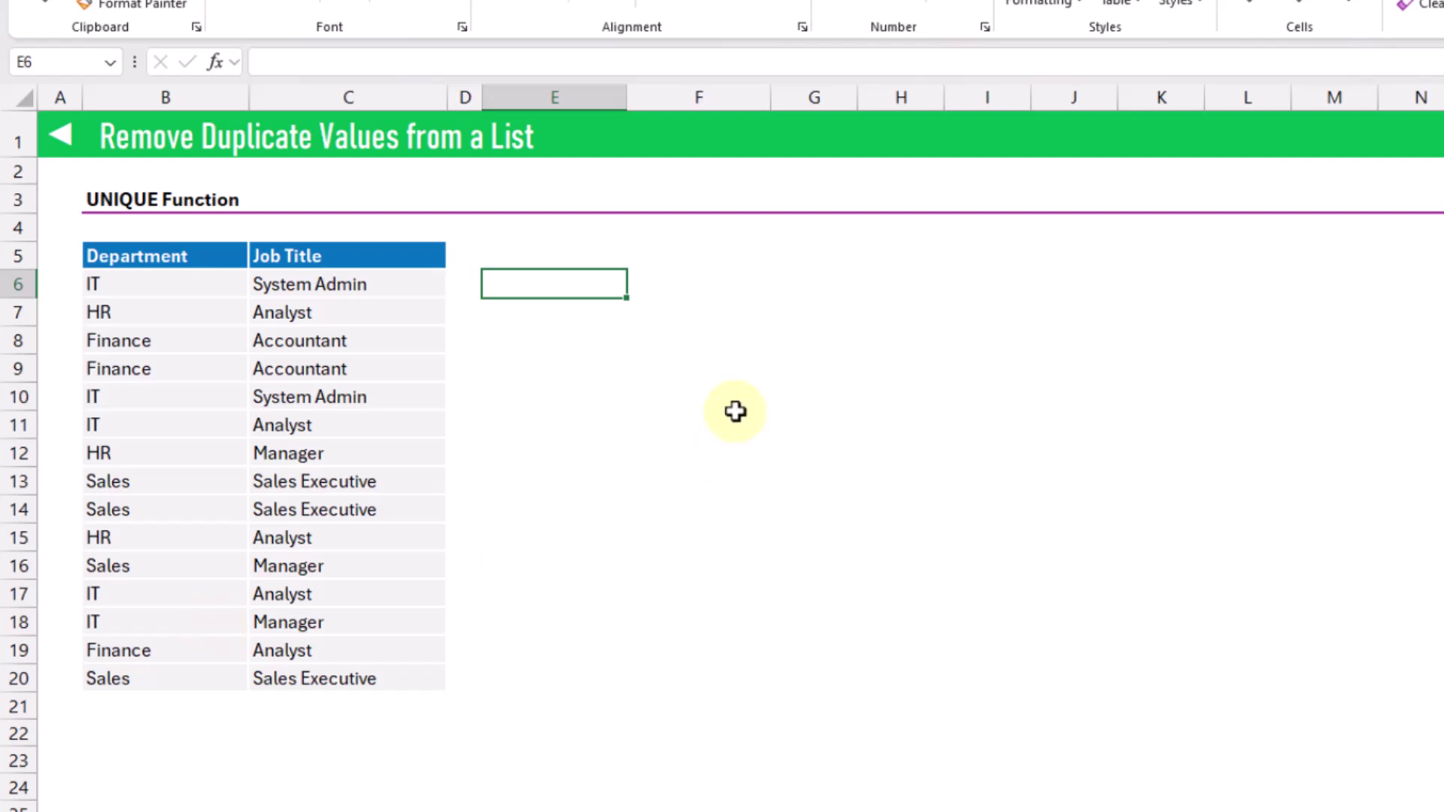
Enter =UNIQUE(B6:B20) in E6 to list the departments without duplicates
type("=")
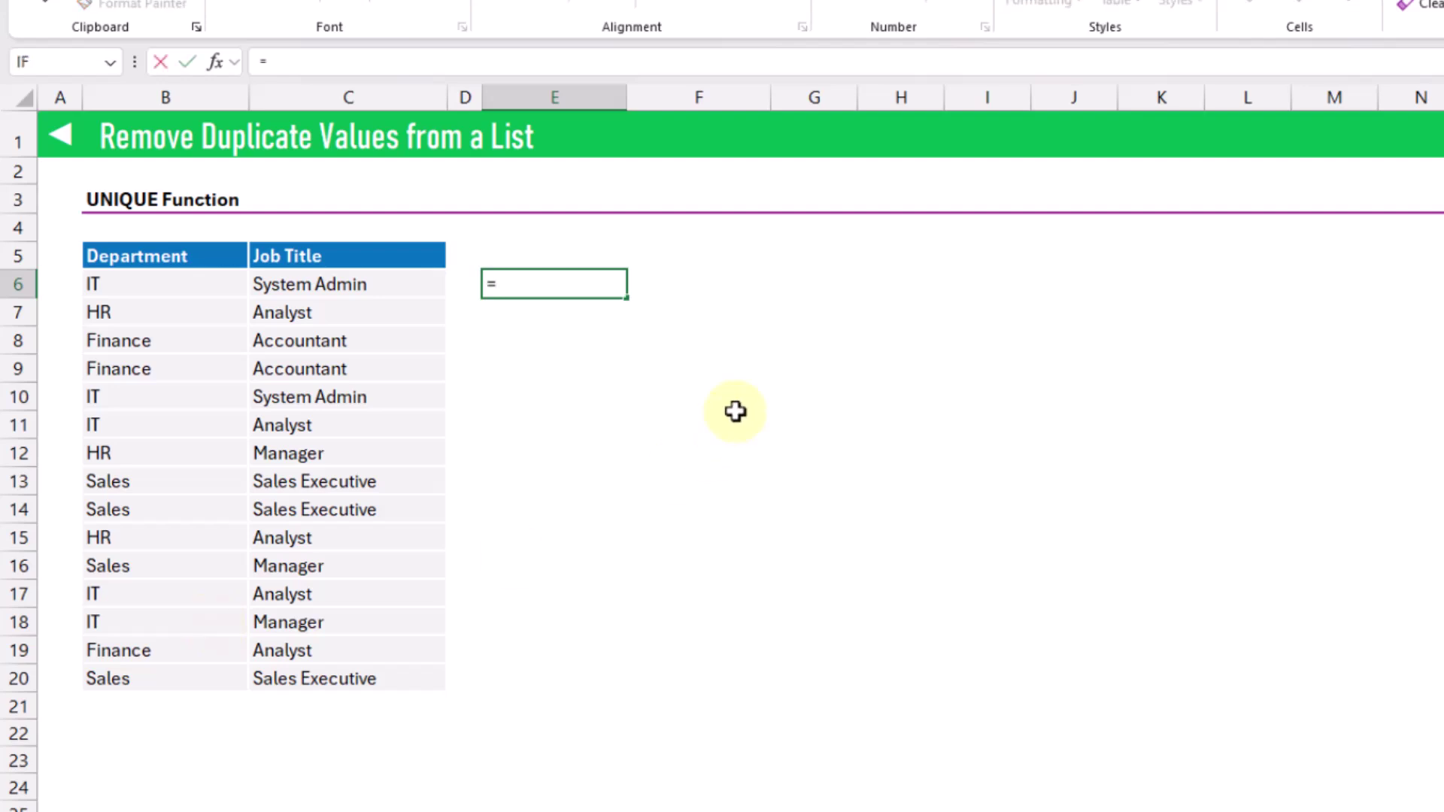
type("uniq")
key("Tab")
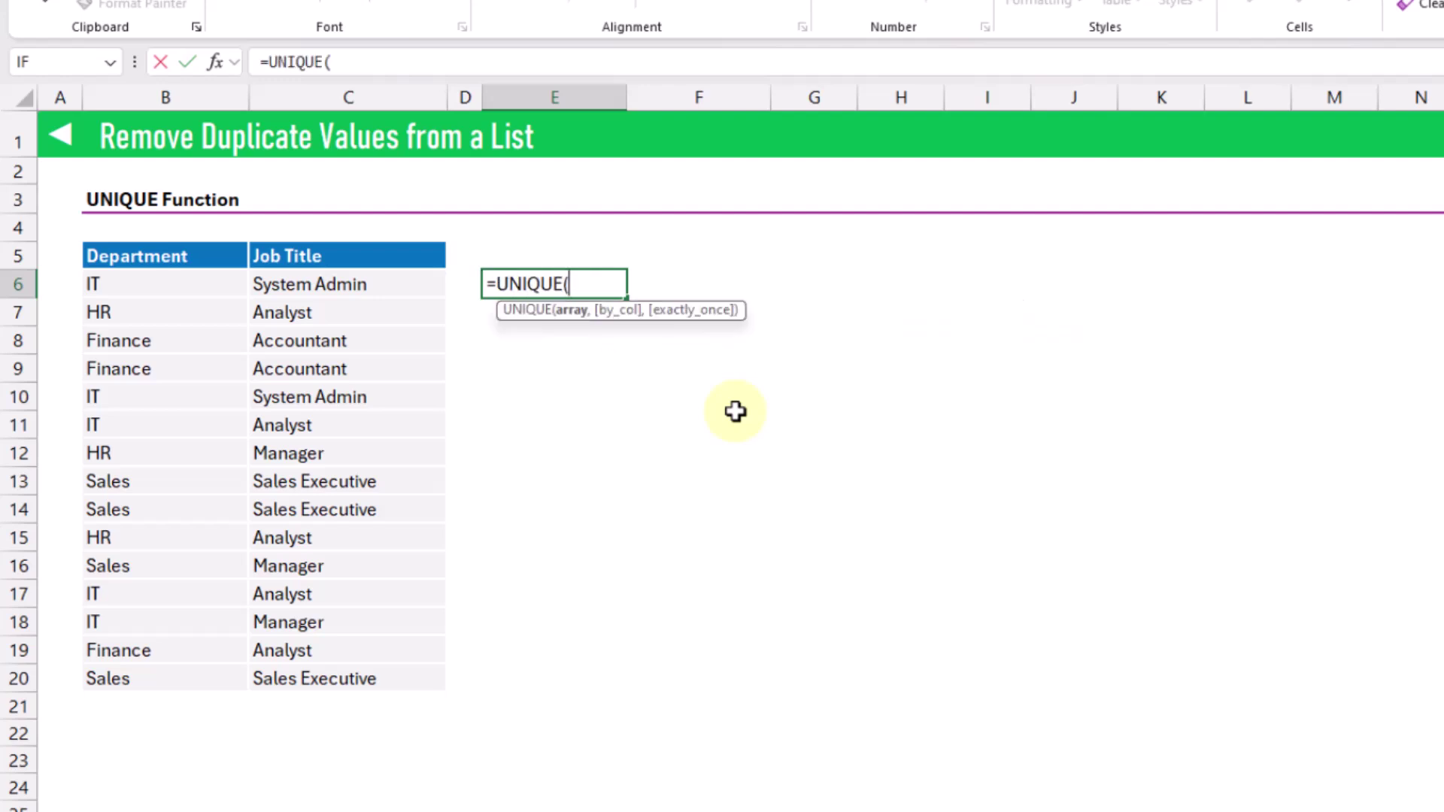
left_click_drag(191, 288, 170, 680)
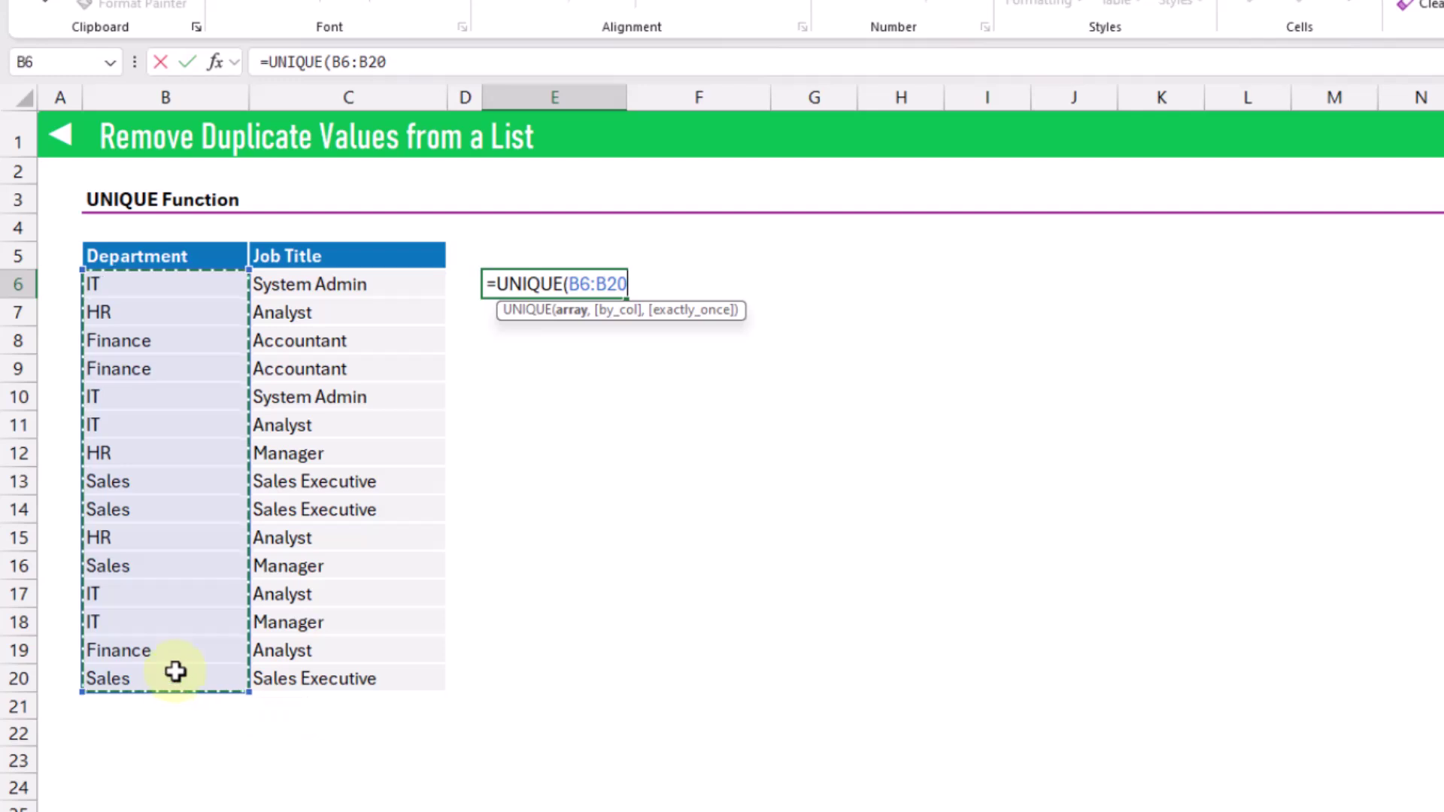
key("Return")
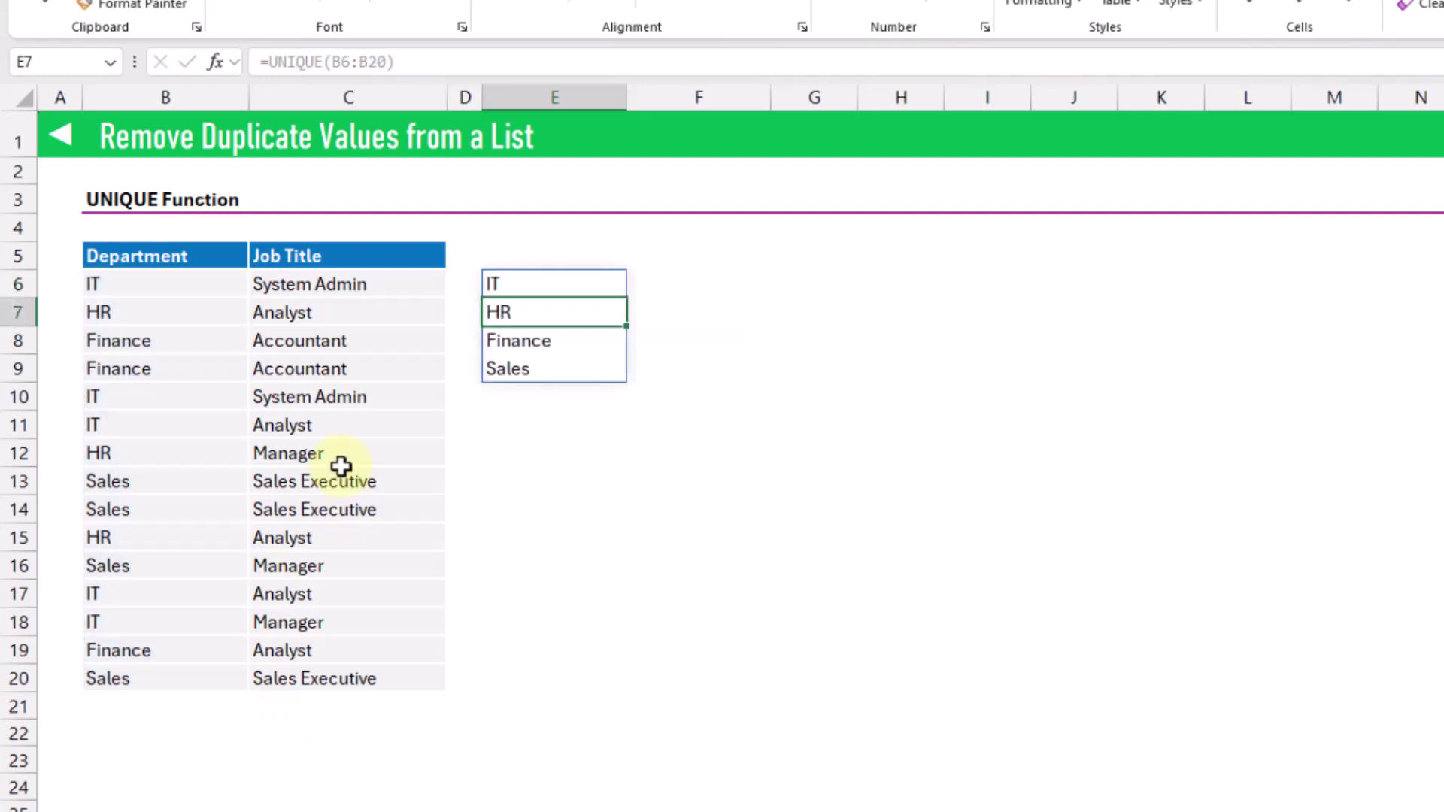
Extend the UNIQUE range in E6 to B6:C20 to list distinct department and job title combinations, and check the spilled cells
key("Up")
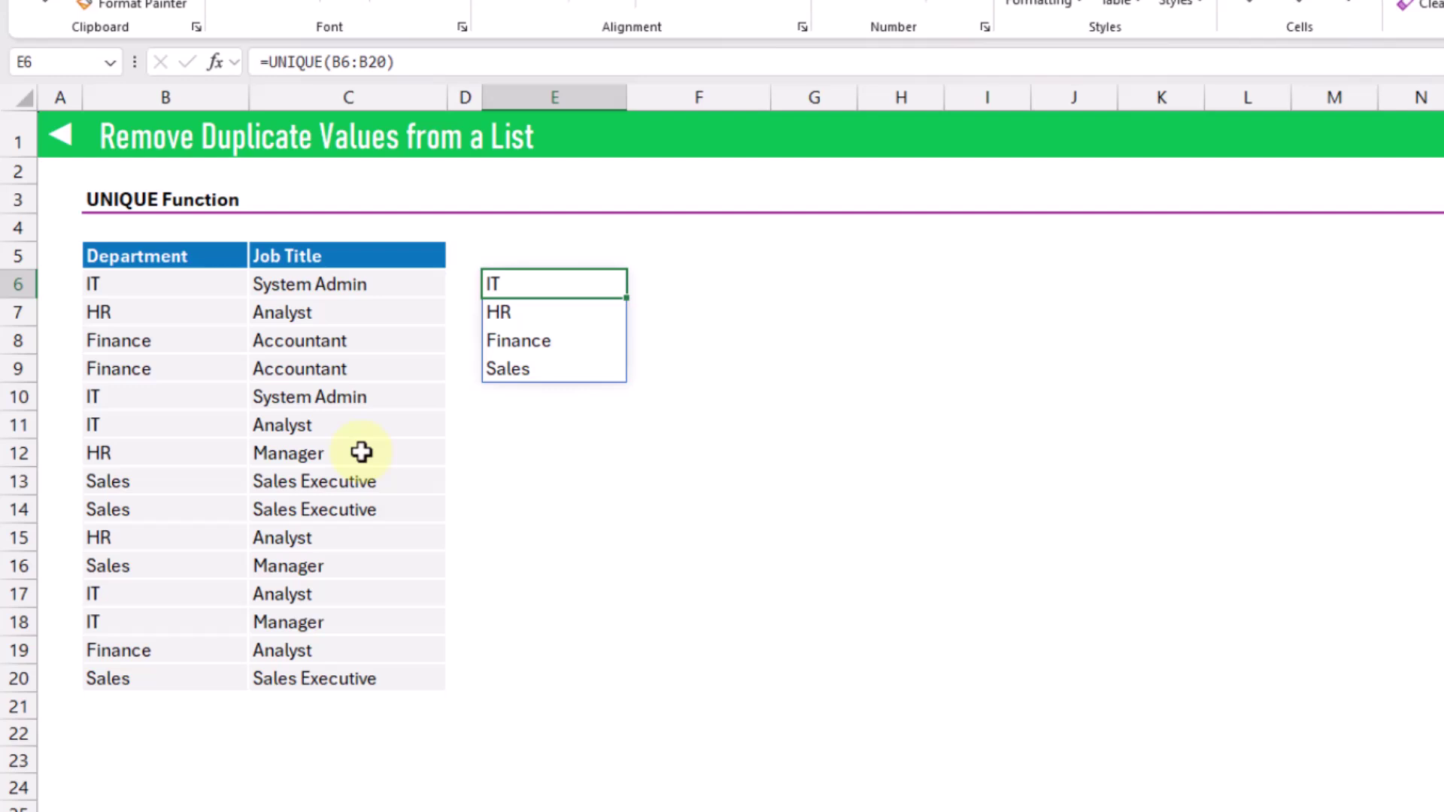
key("F2")
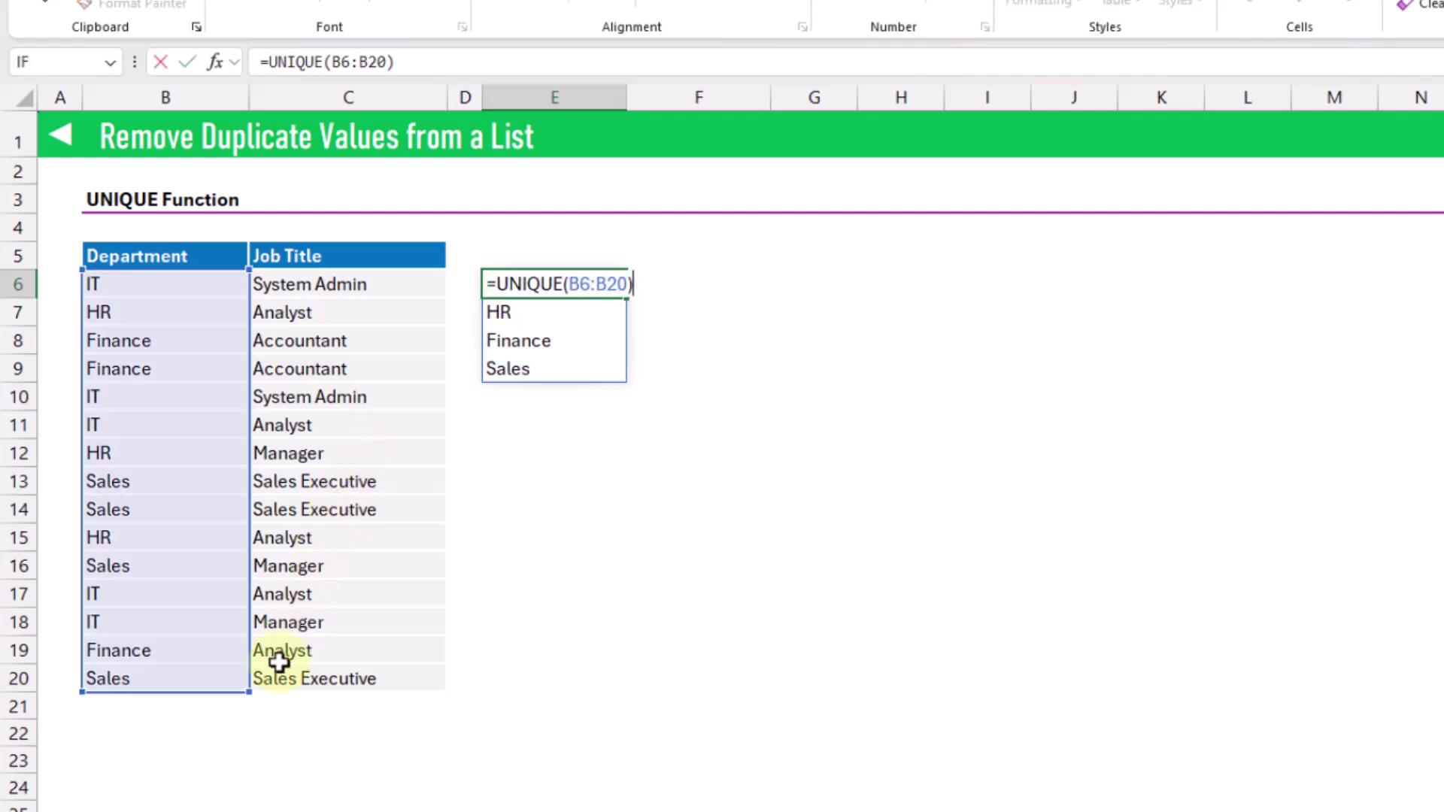
left_click_drag(248, 692, 409, 686)
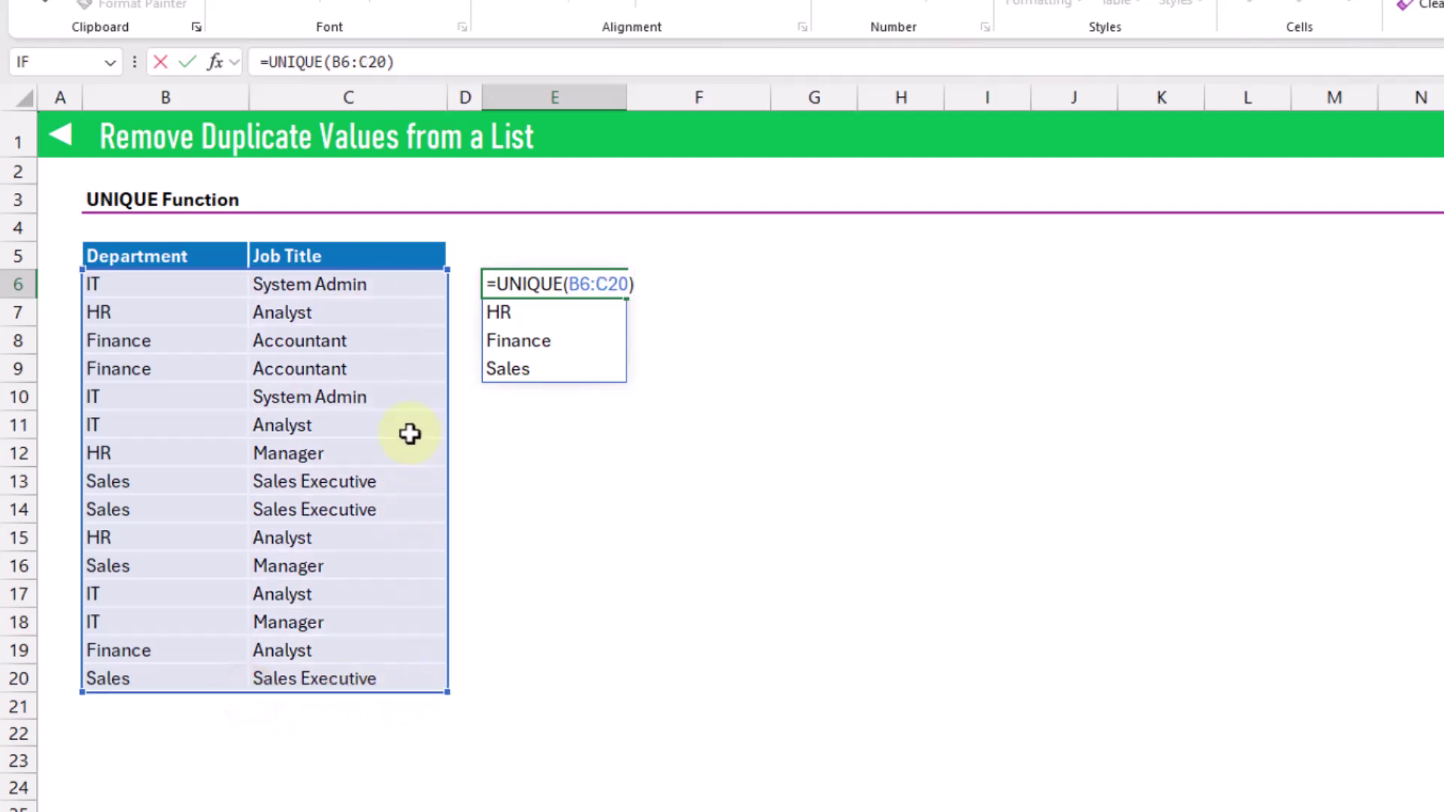
key("Return")
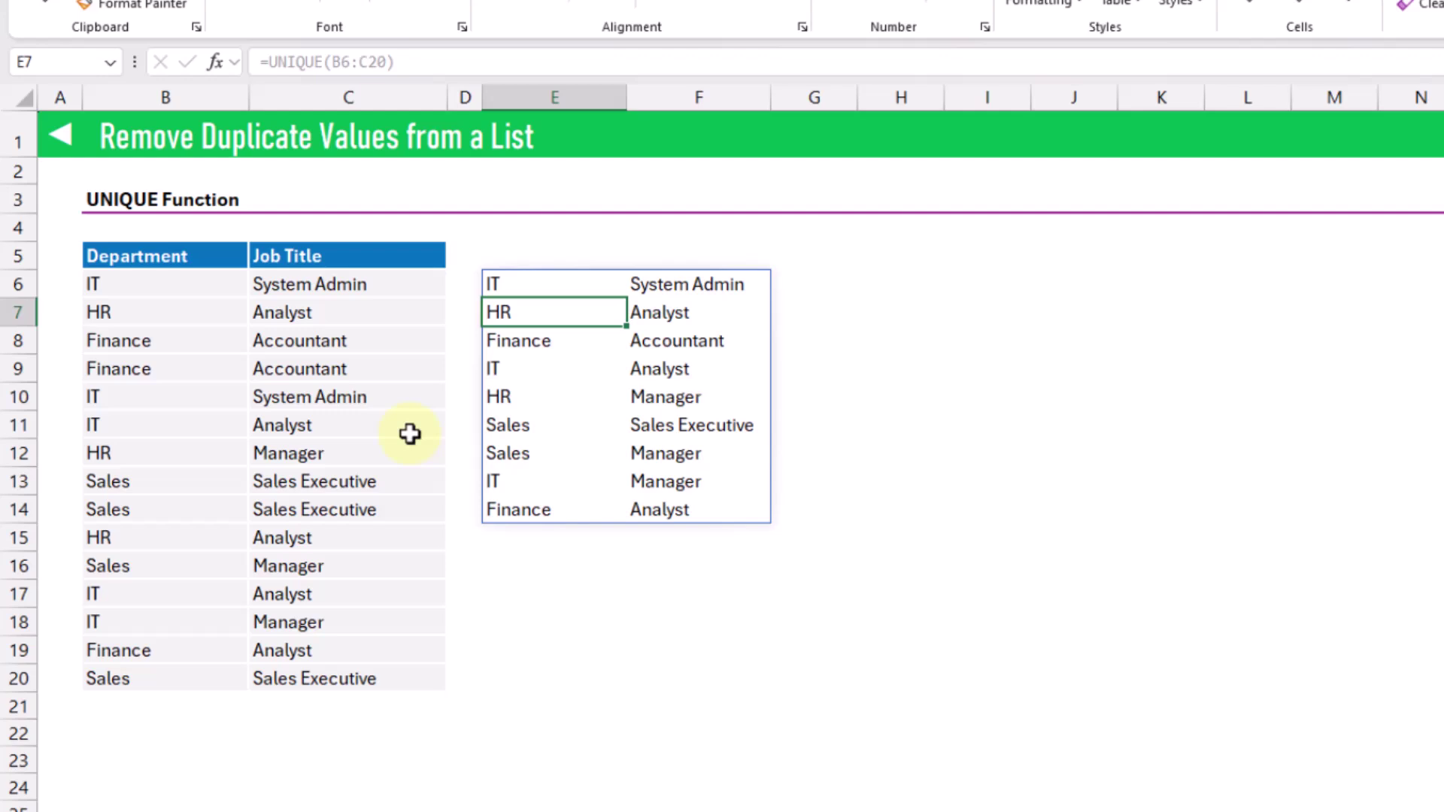
left_click(546, 283)
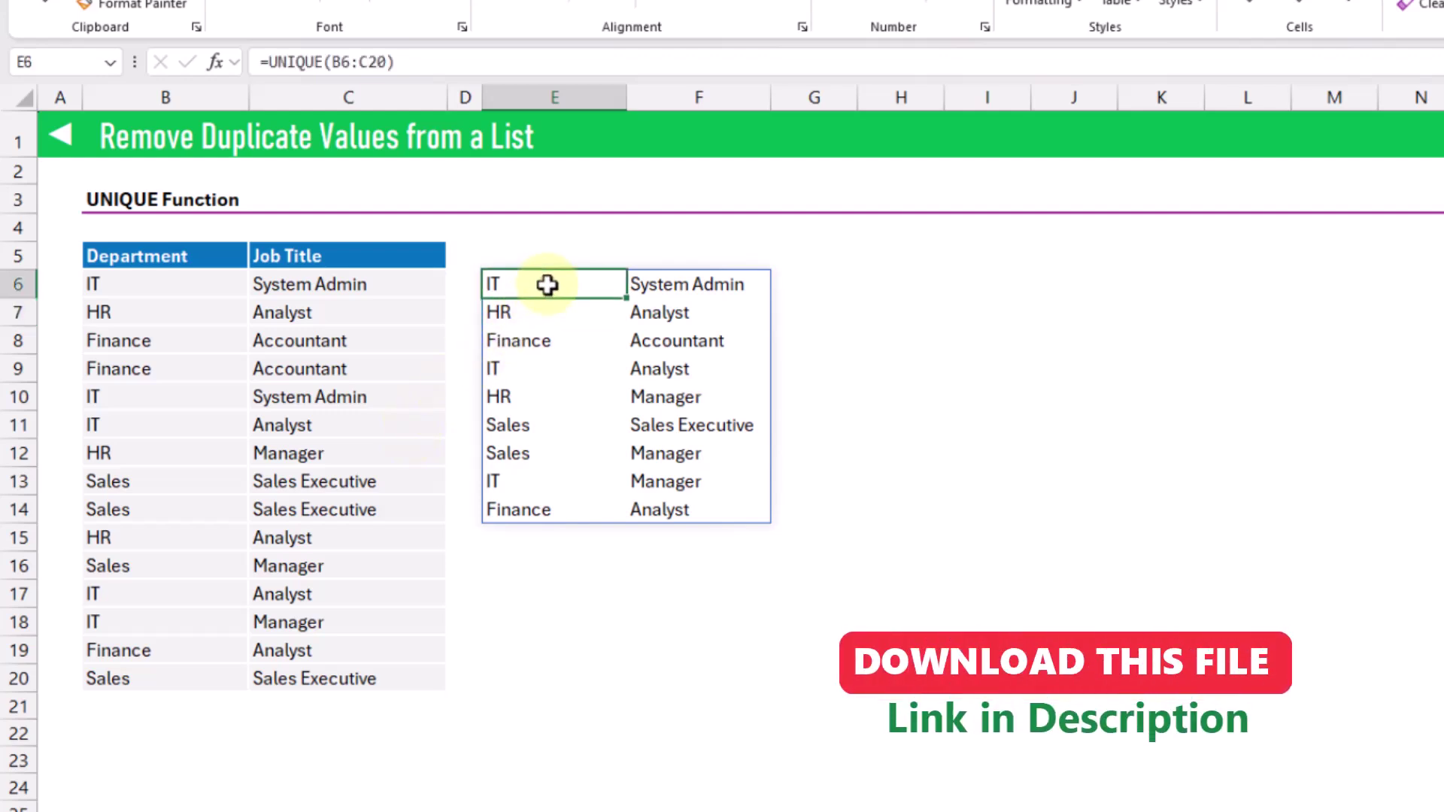
left_click(653, 283)
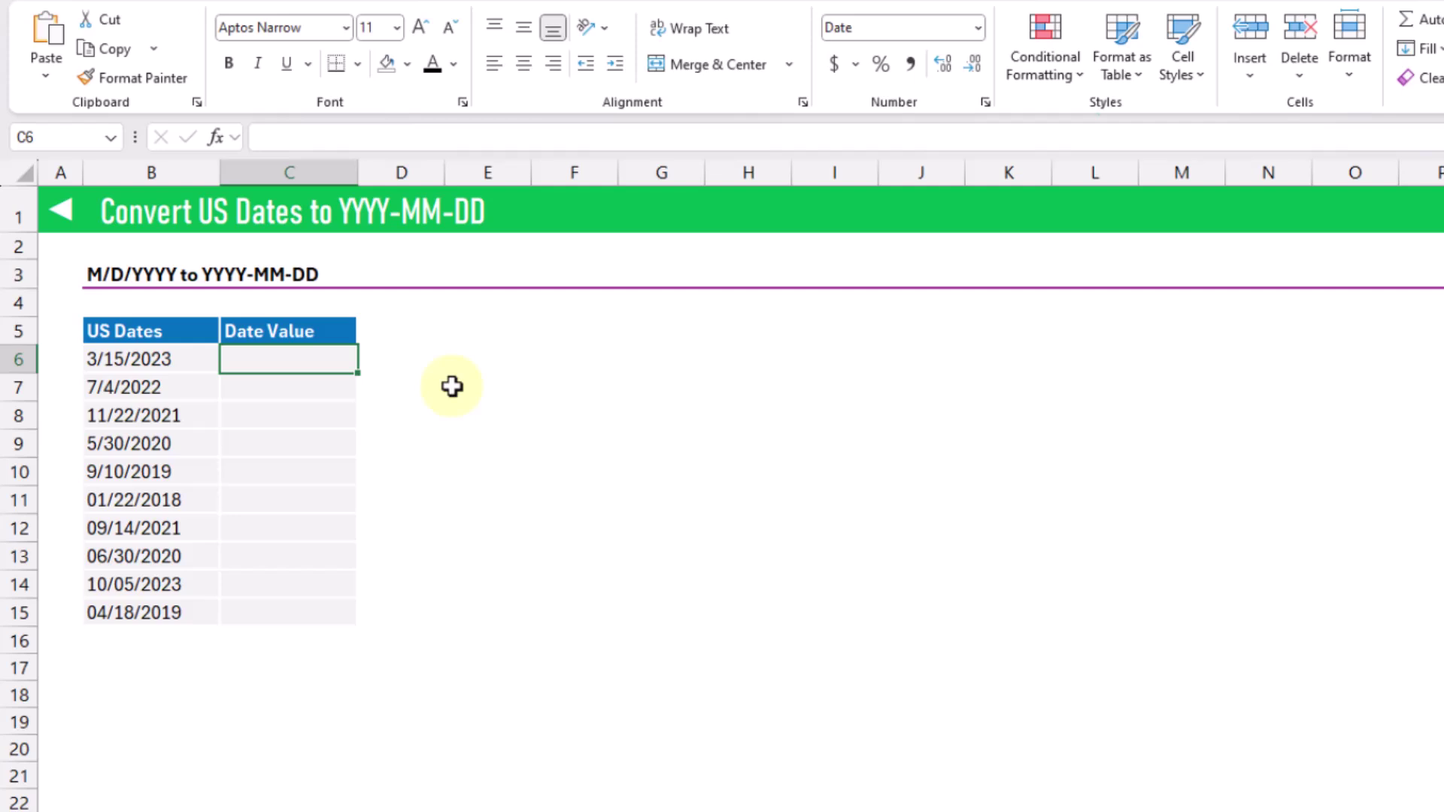
Enter =TEXTSPLIT(B6,"/") in C6 to split the first US date at its slashes, and check the spilled cells
type("=te")
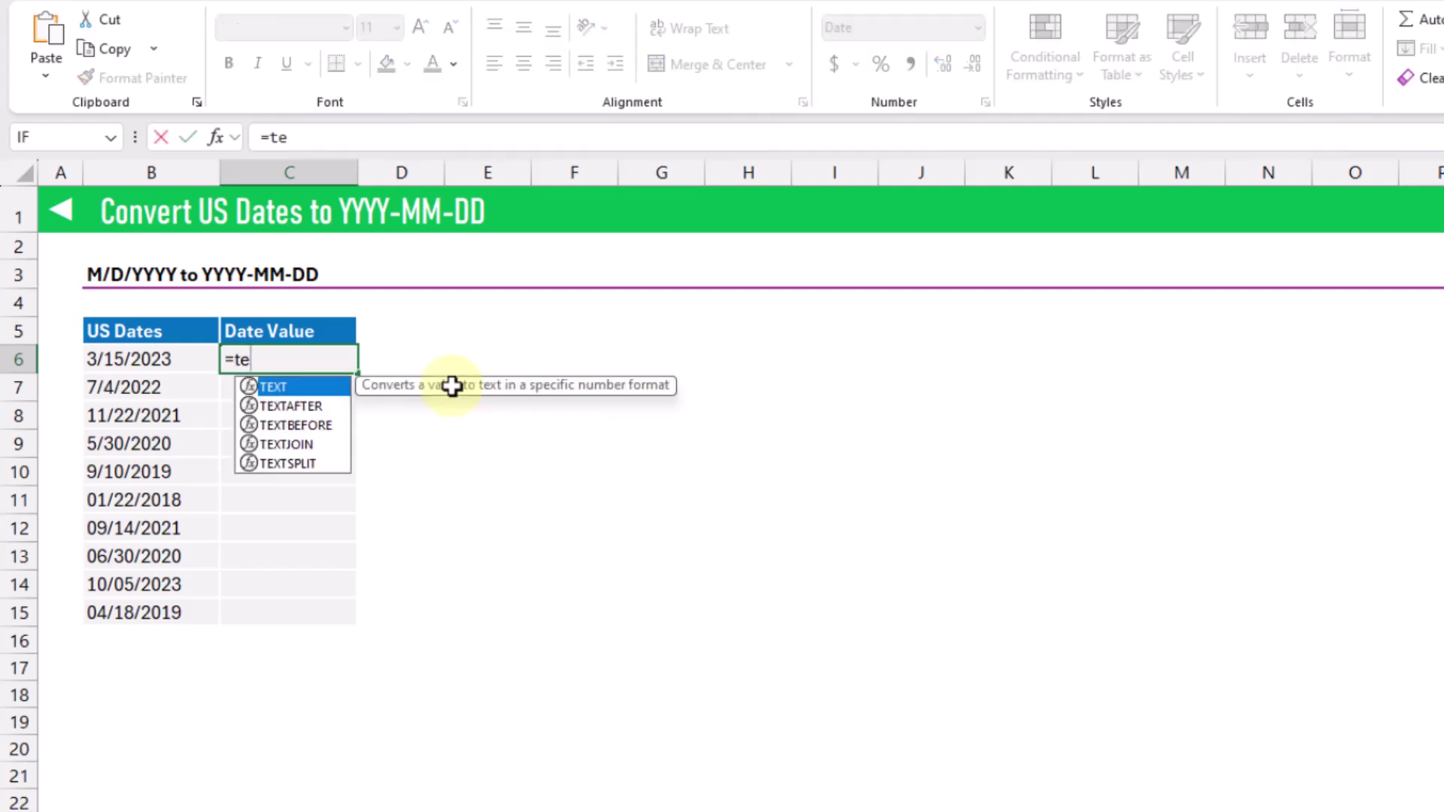
key("Down")
key("Down")
key("Down")
key("Down")
key("Tab")
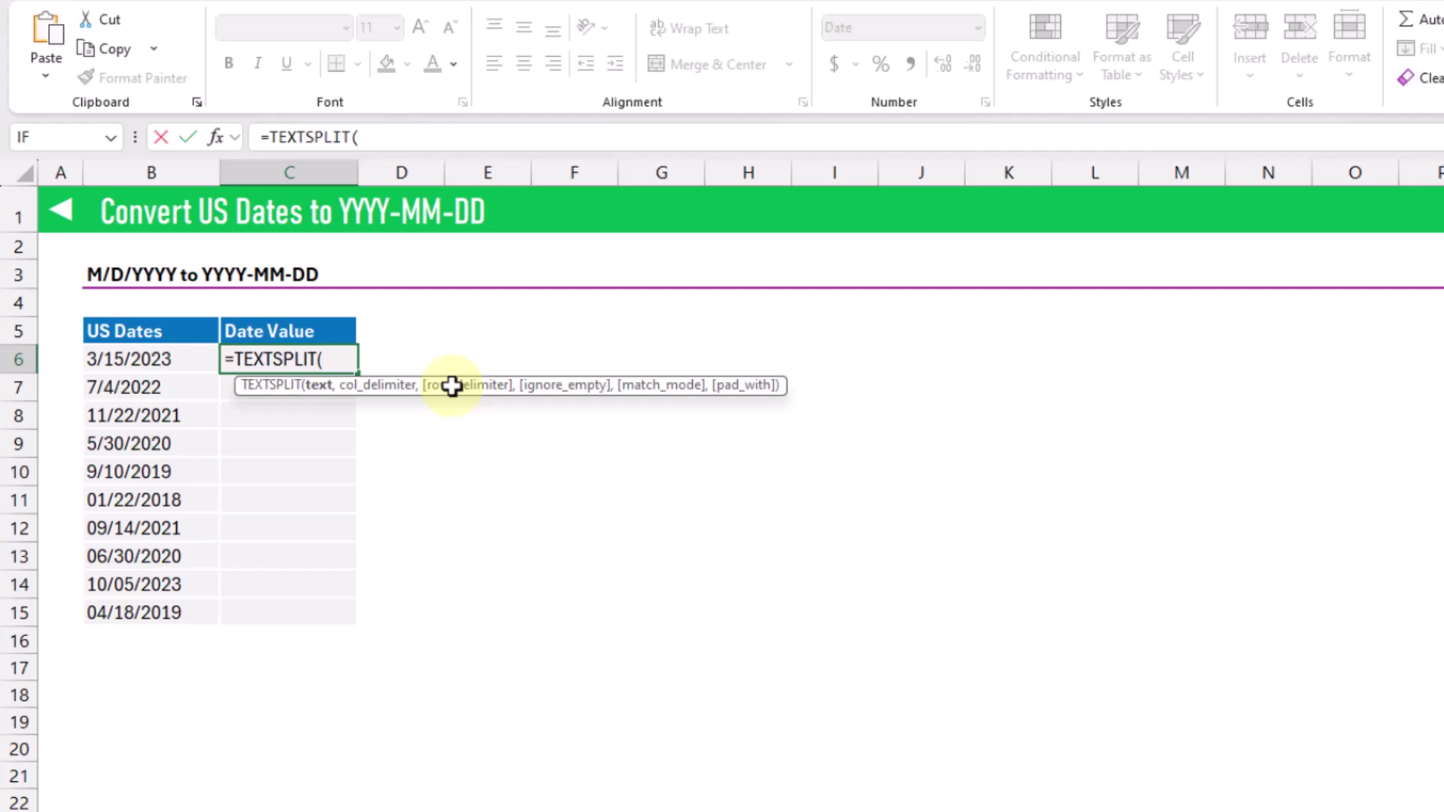
left_click(151, 361)
type(",\"/")
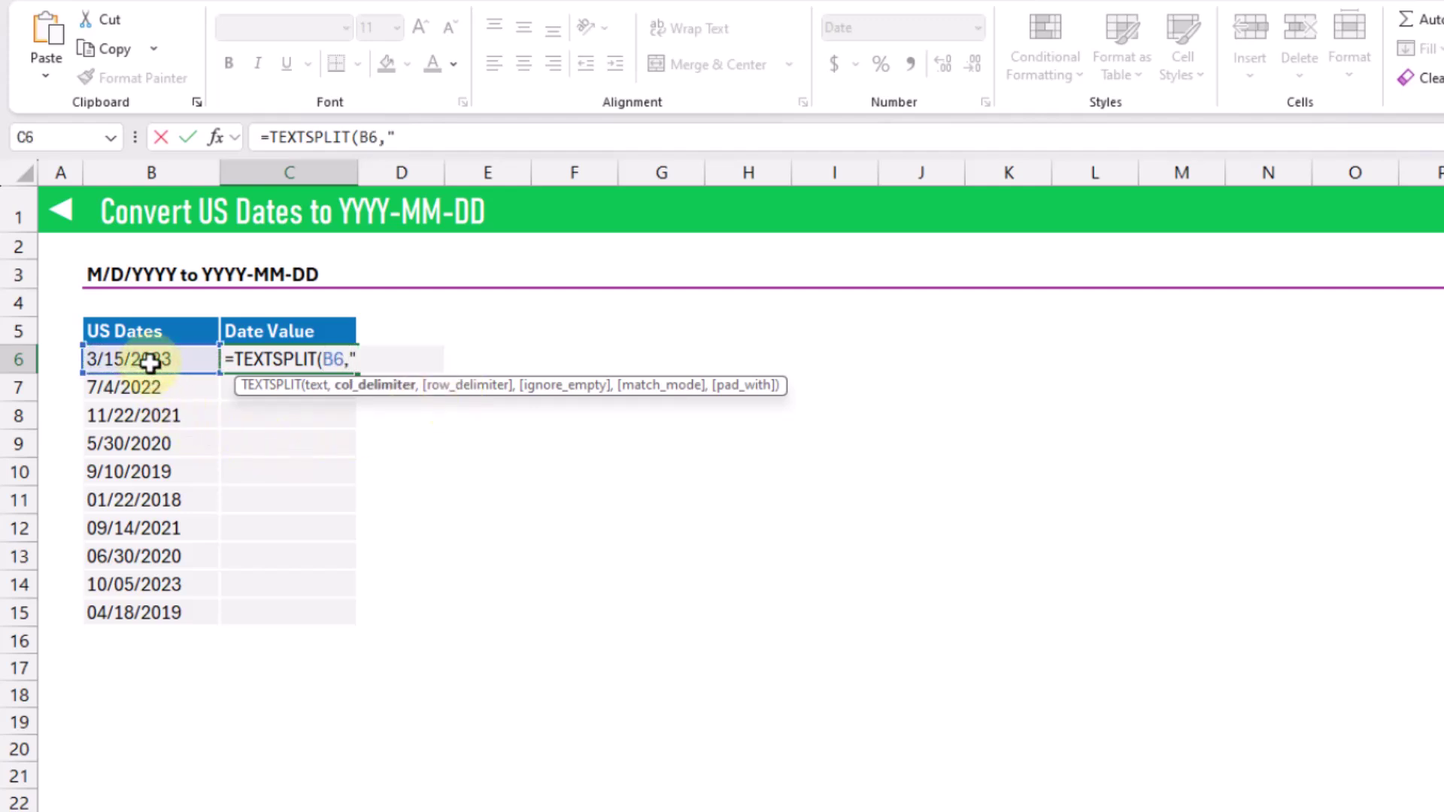
type("\")")
key("Return")
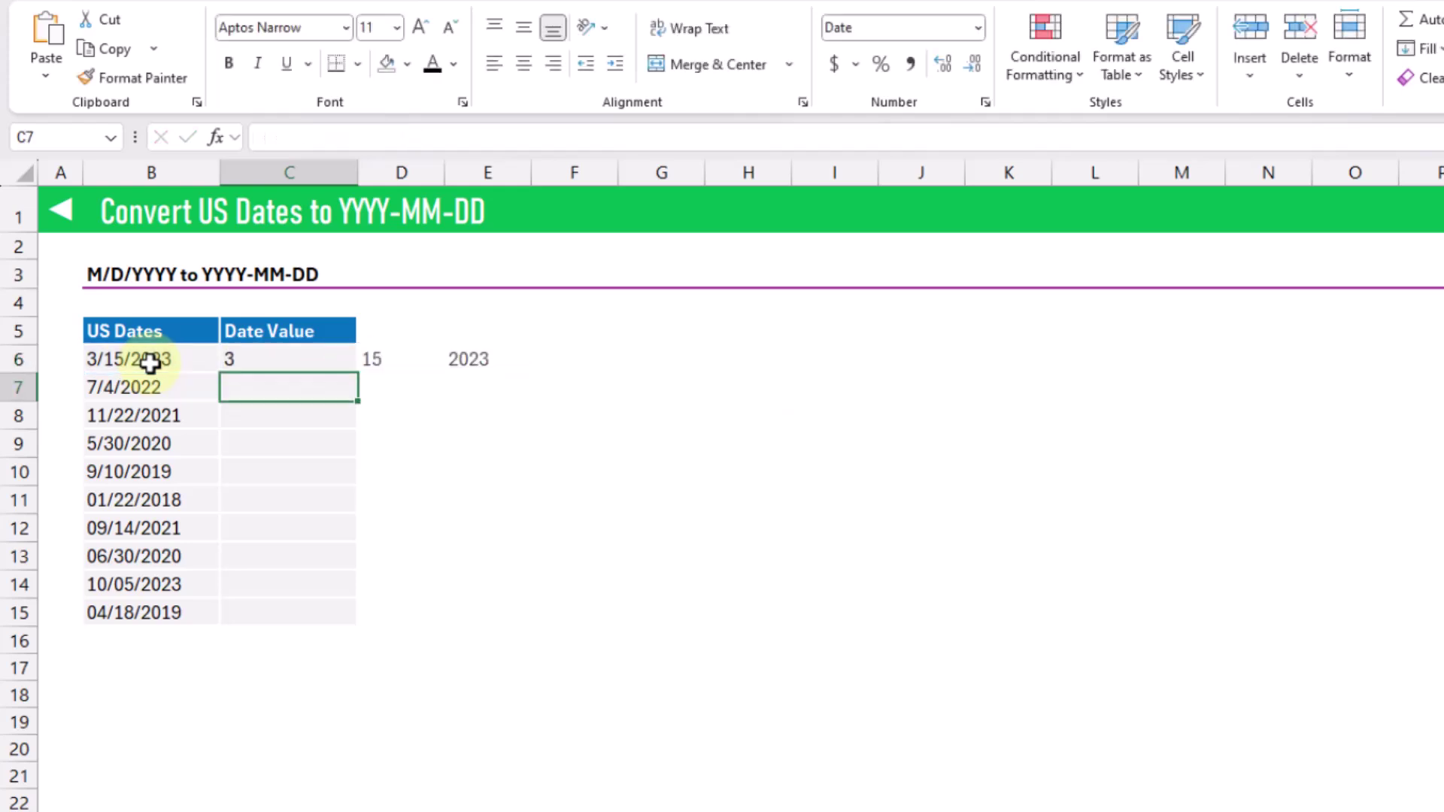
key("Up")
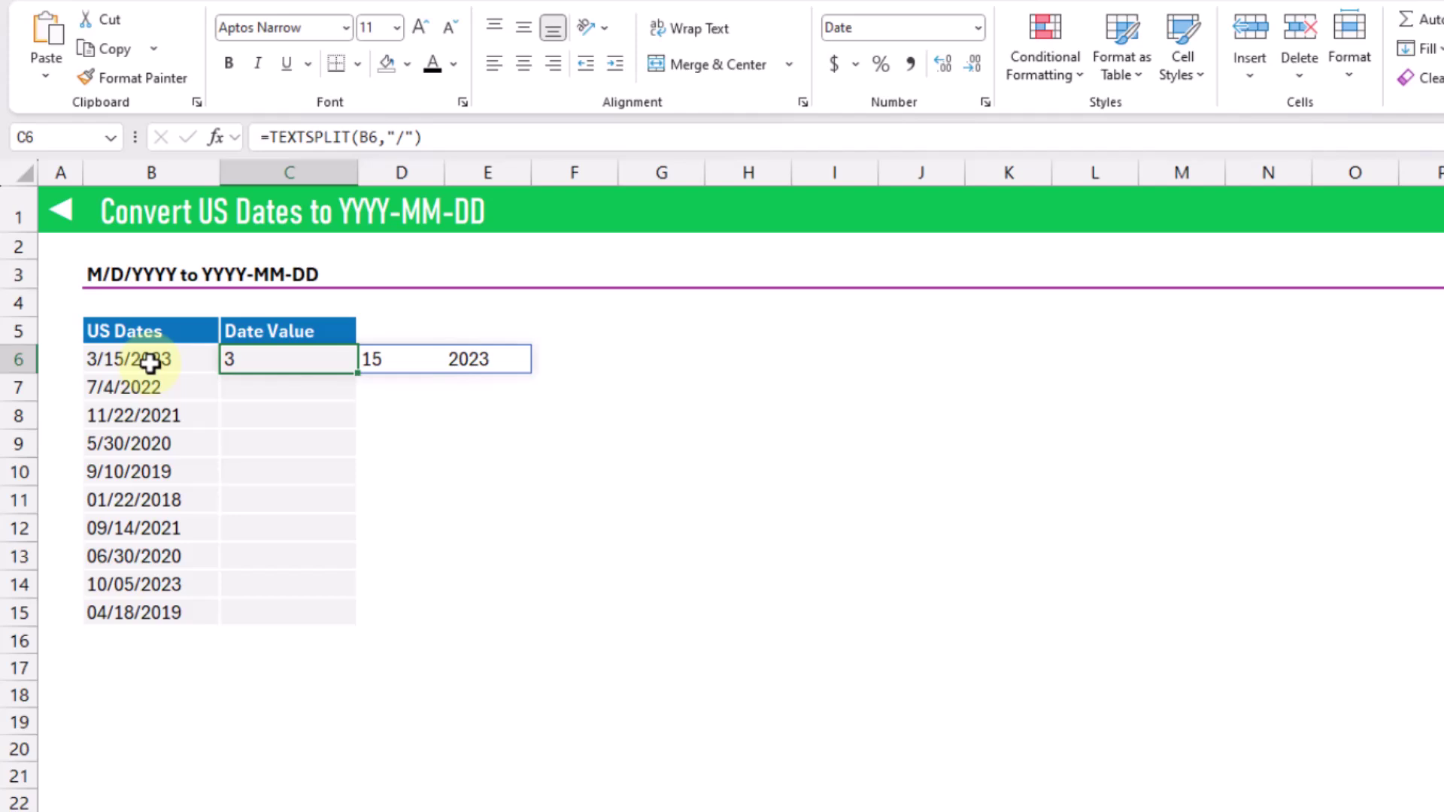
key("Right")
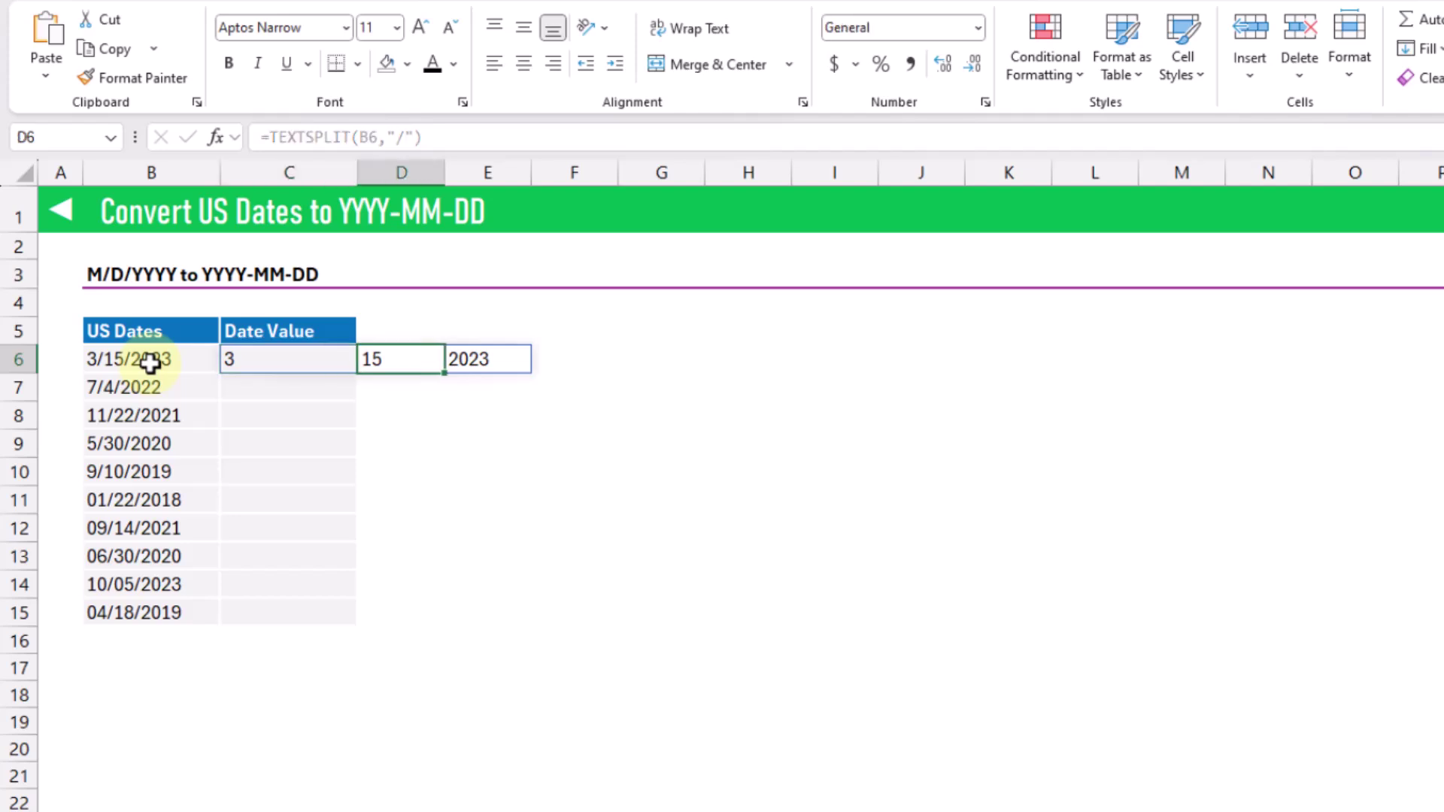
key("Right")
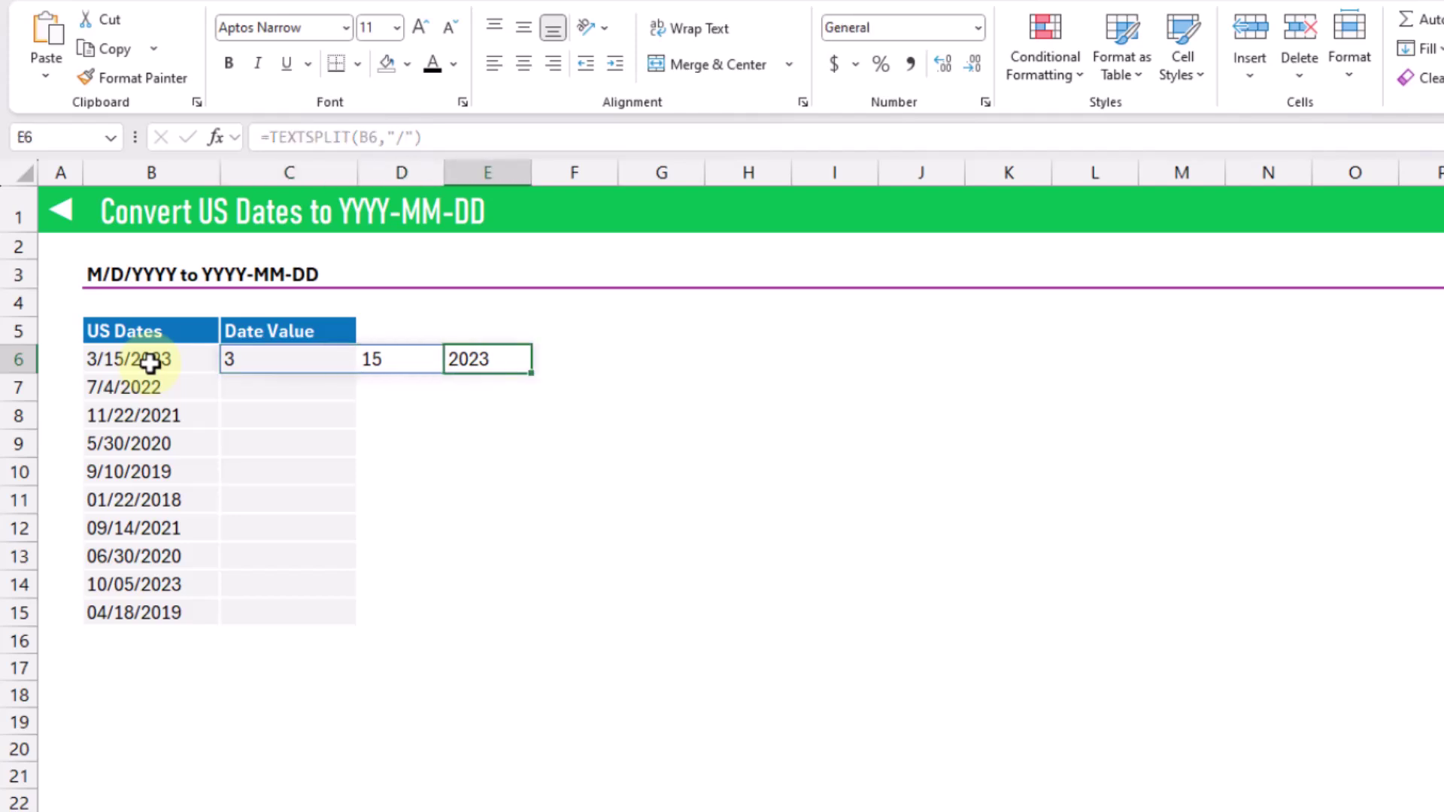
key("Left")
key("Left")
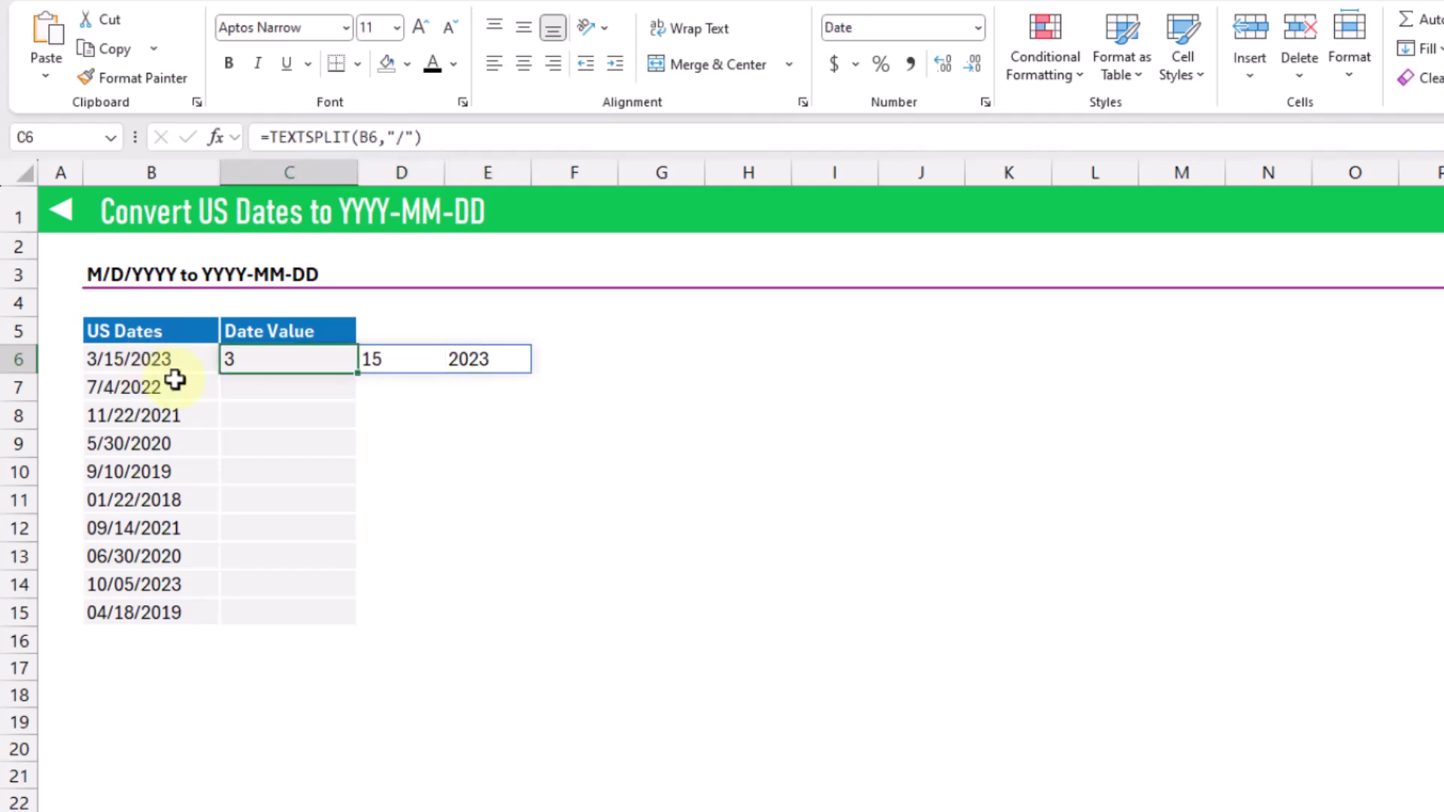
Wrap the TEXTSPLIT formula in C6 in INDEX with row 1 and column 3 to return only the year
left_click(268, 137)
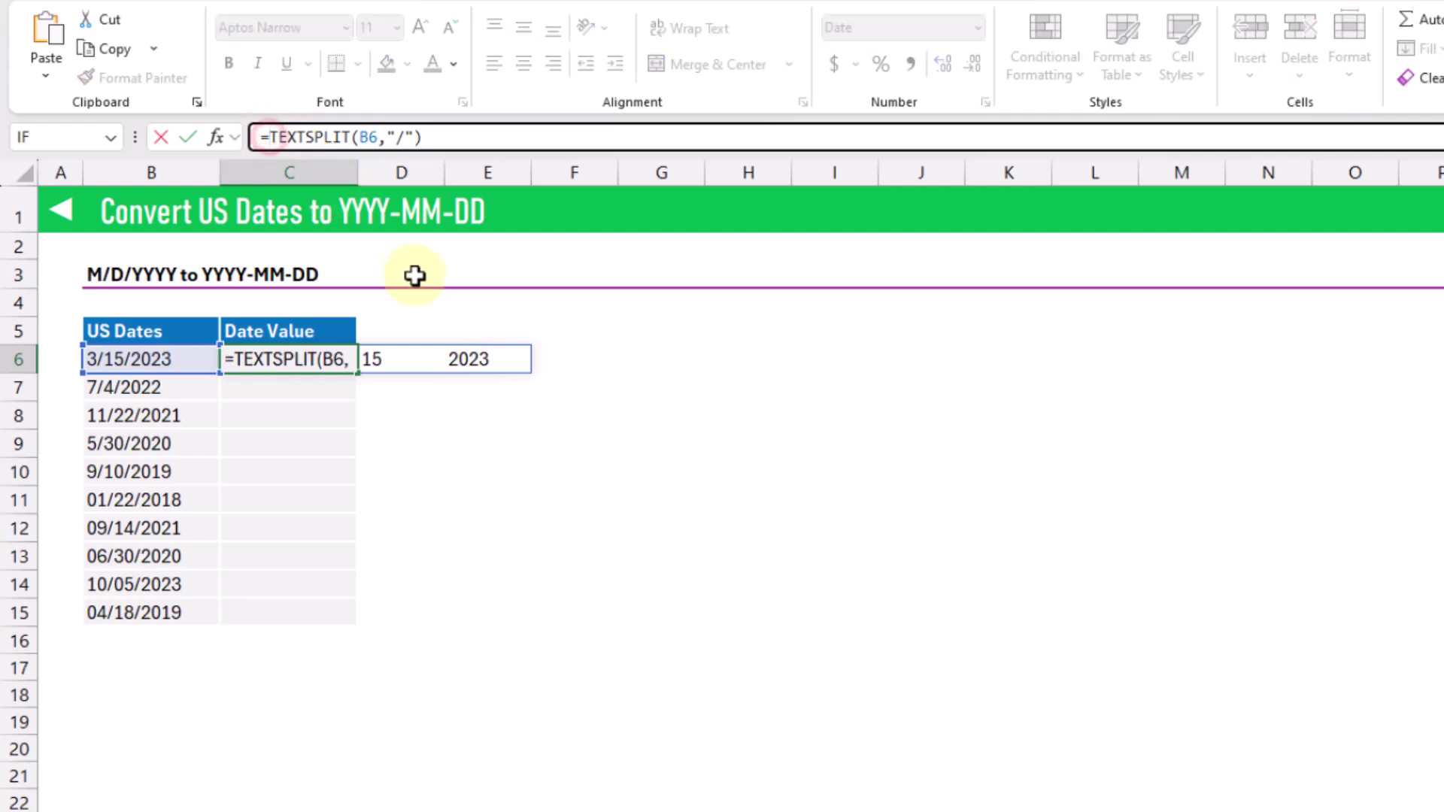
type("IN")
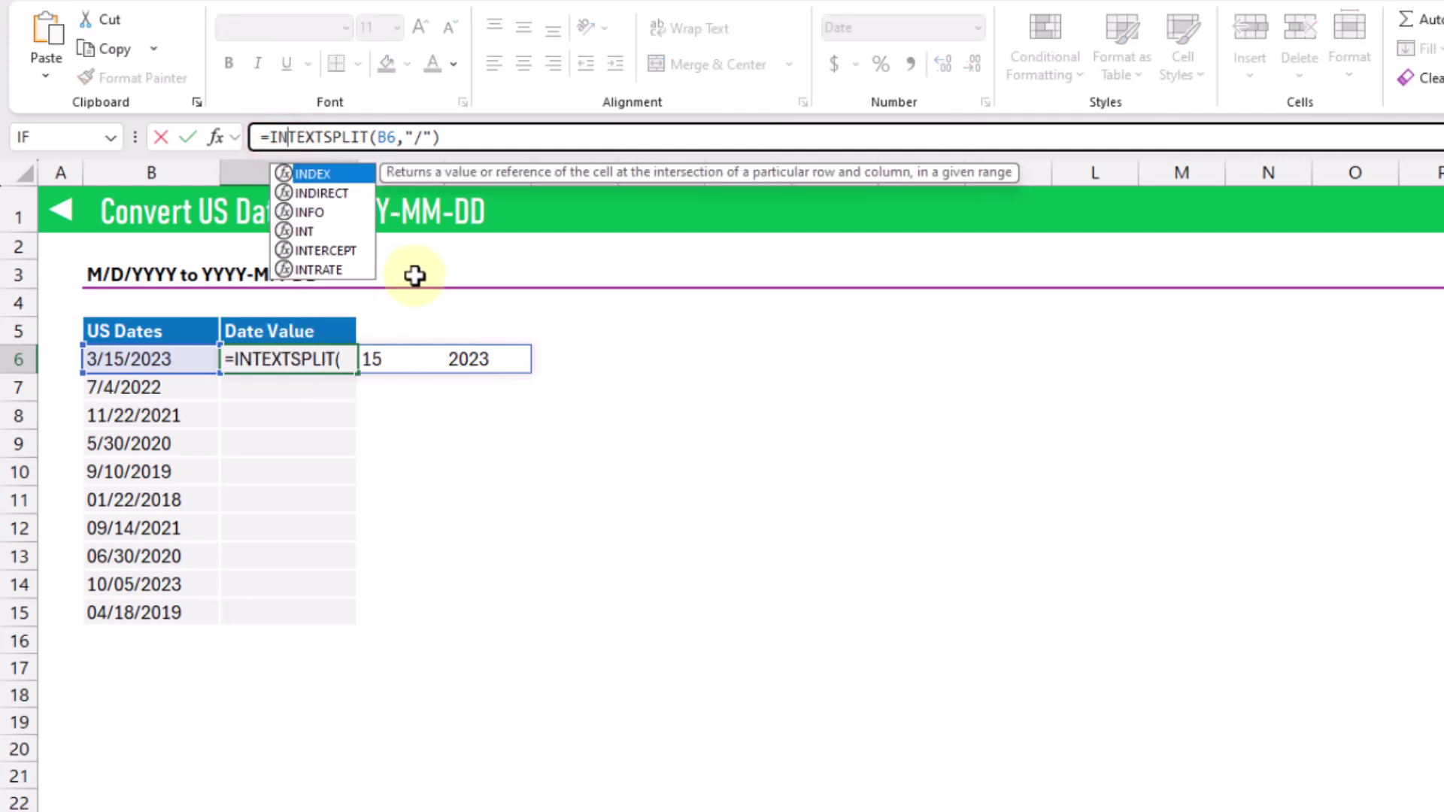
key("Tab")
left_click(478, 139)
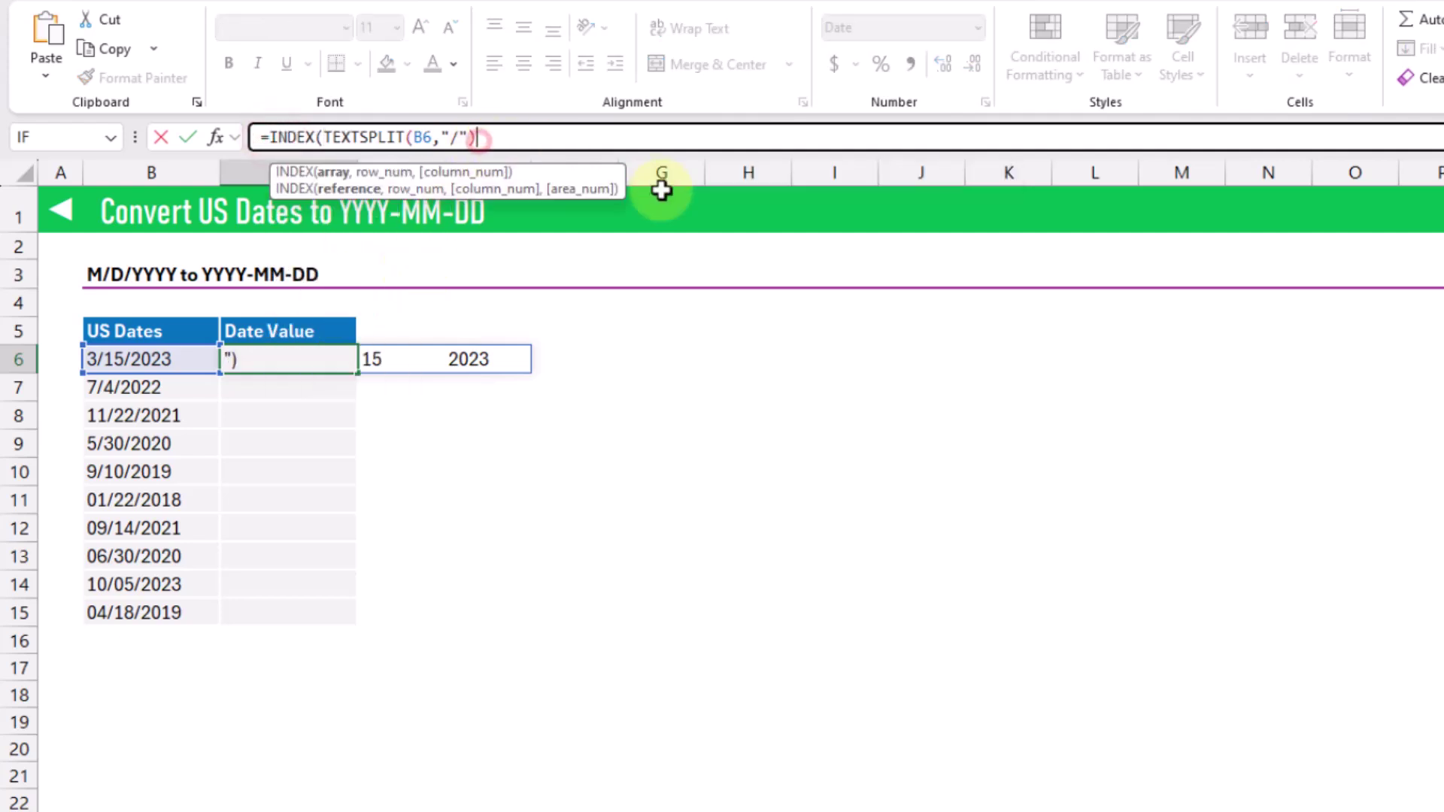
type(",")
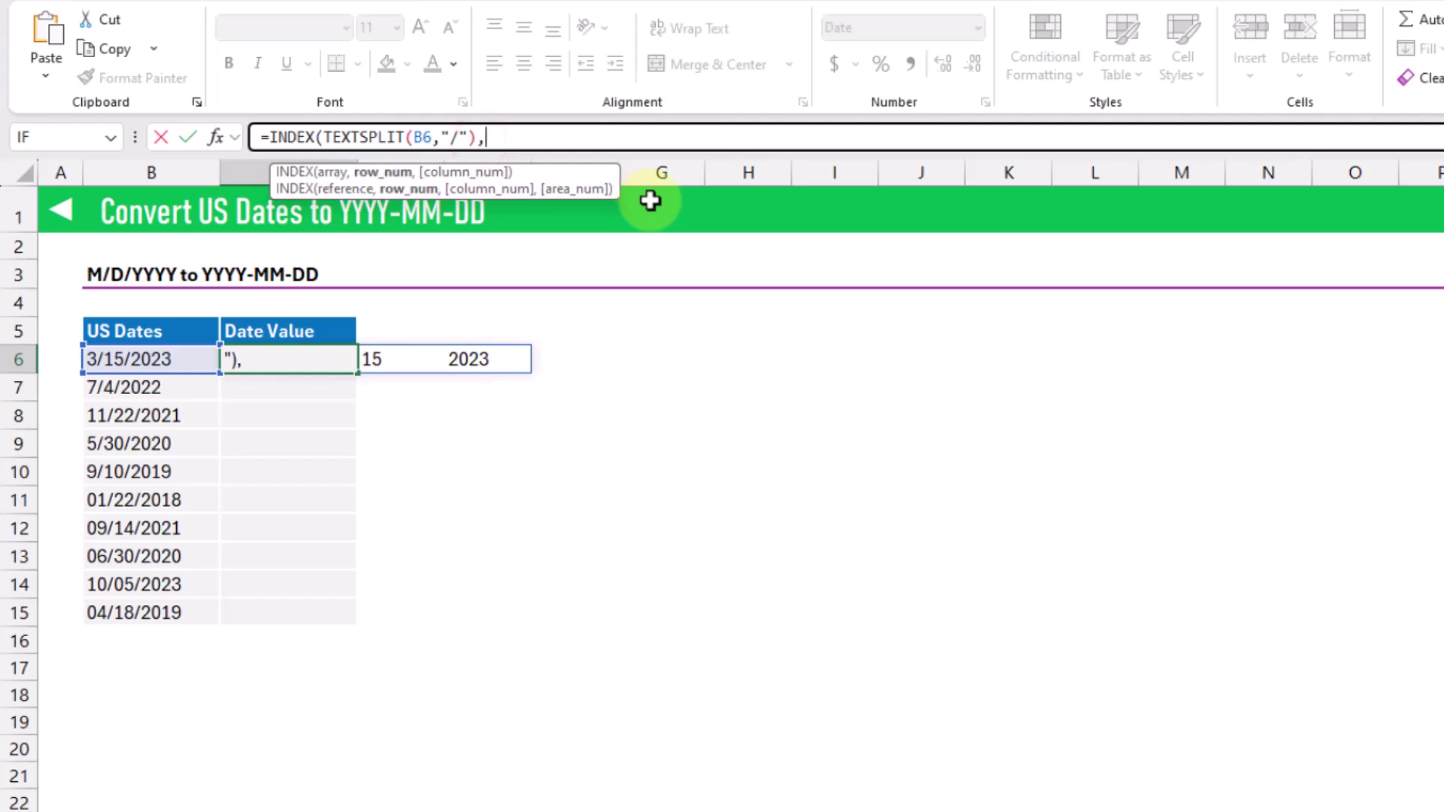
type("1,")
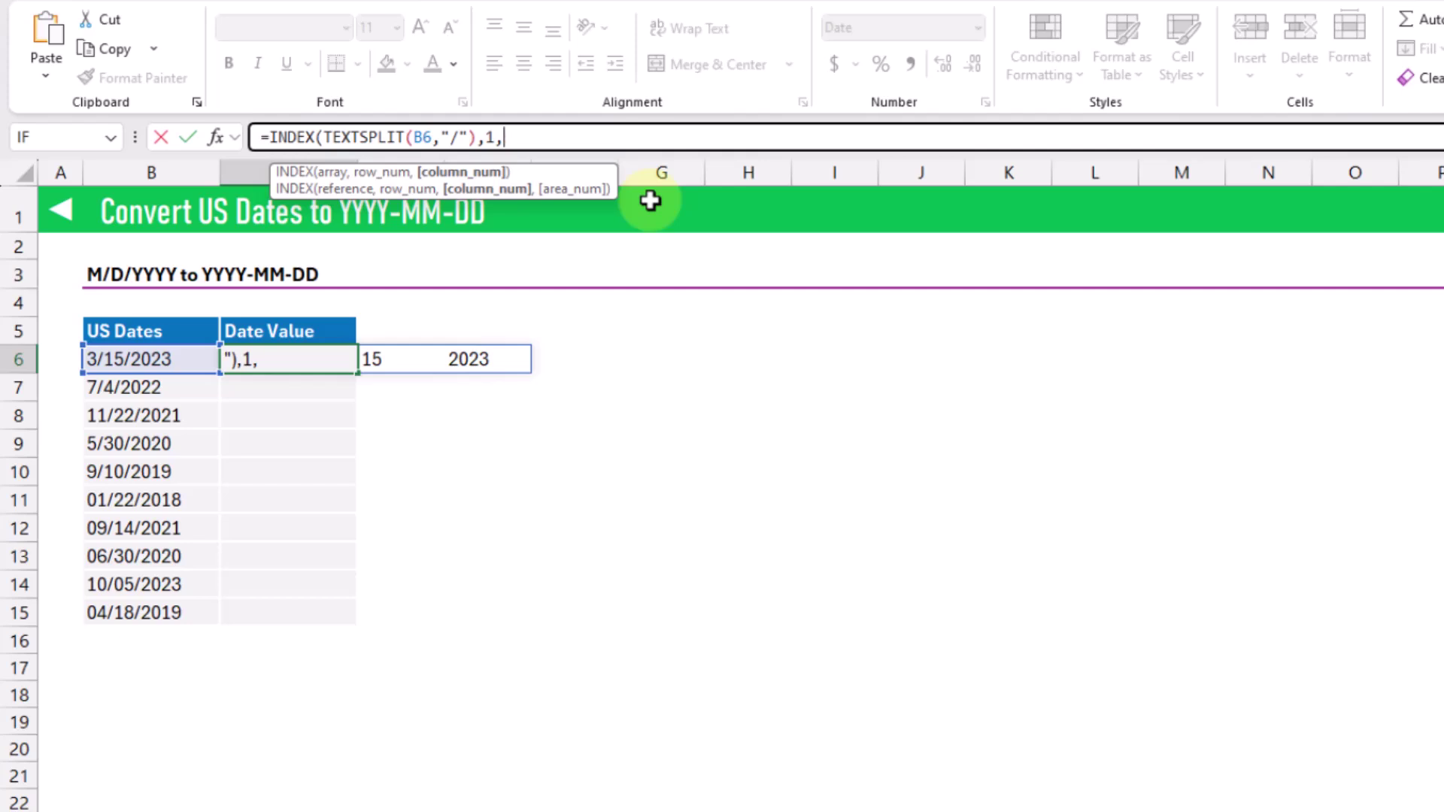
type("3)")
key("Return")
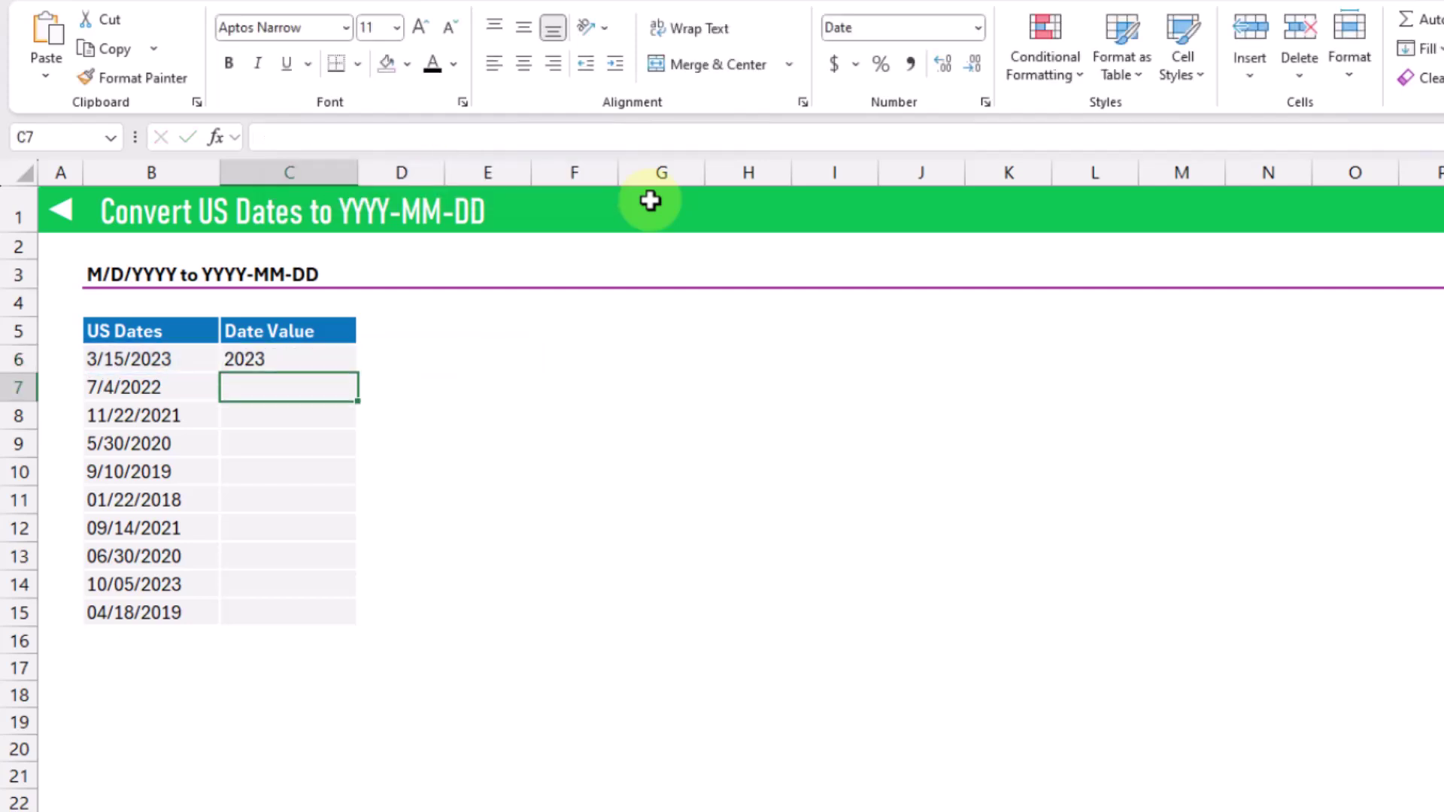
key("Up")
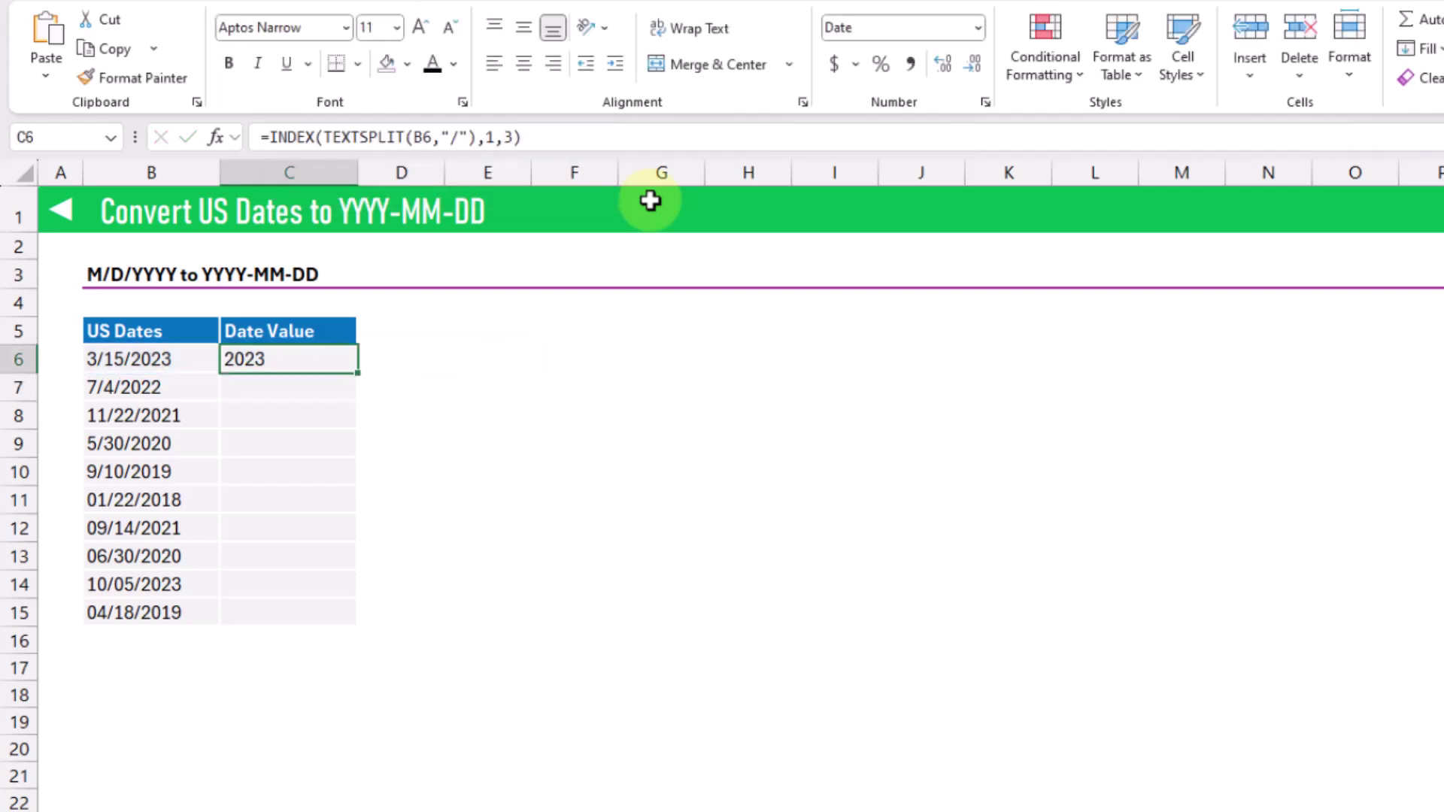
Set the INDEX column number in C6 to 1 to return the month of the date
double_click(501, 136)
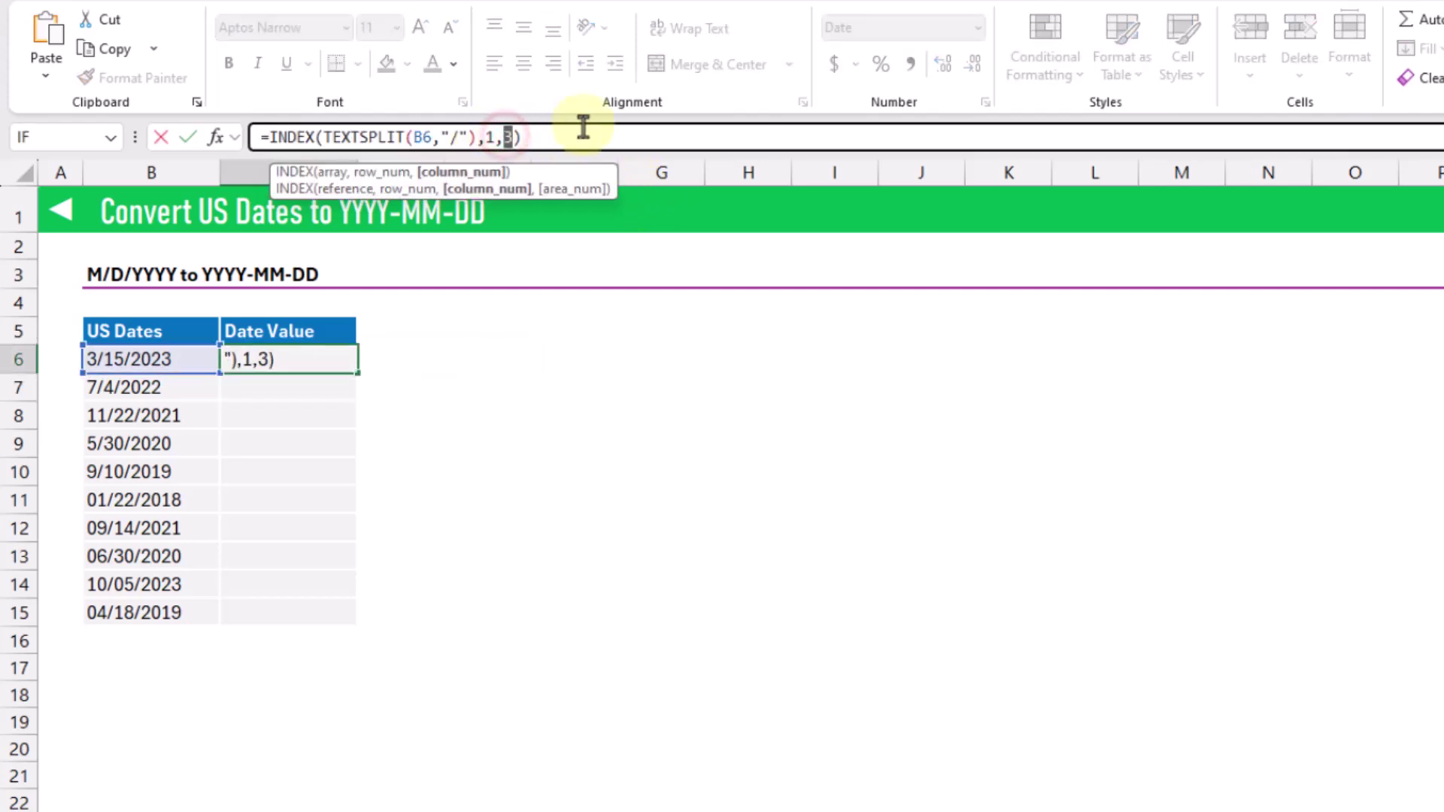
type("1")
key("Return")
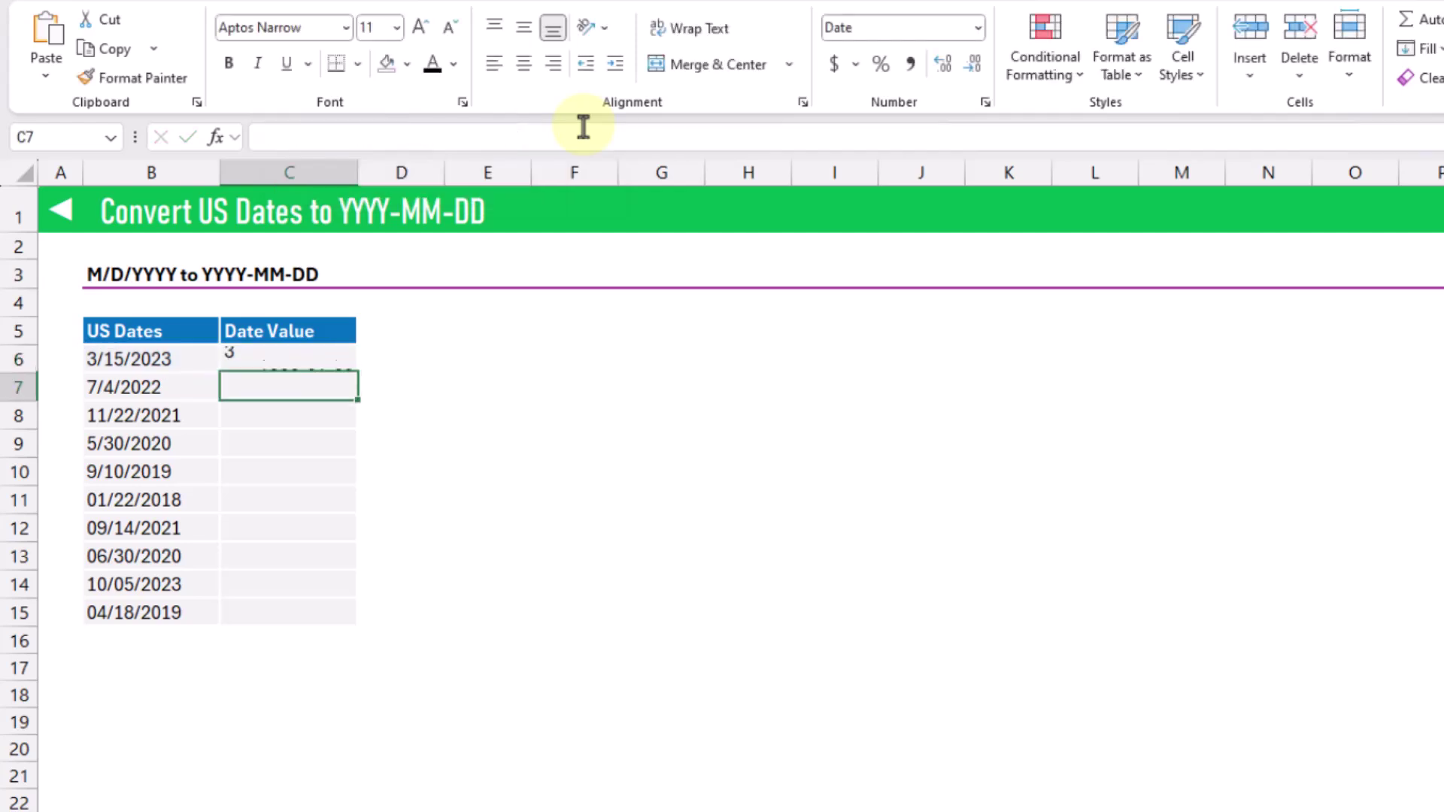
key("Up")
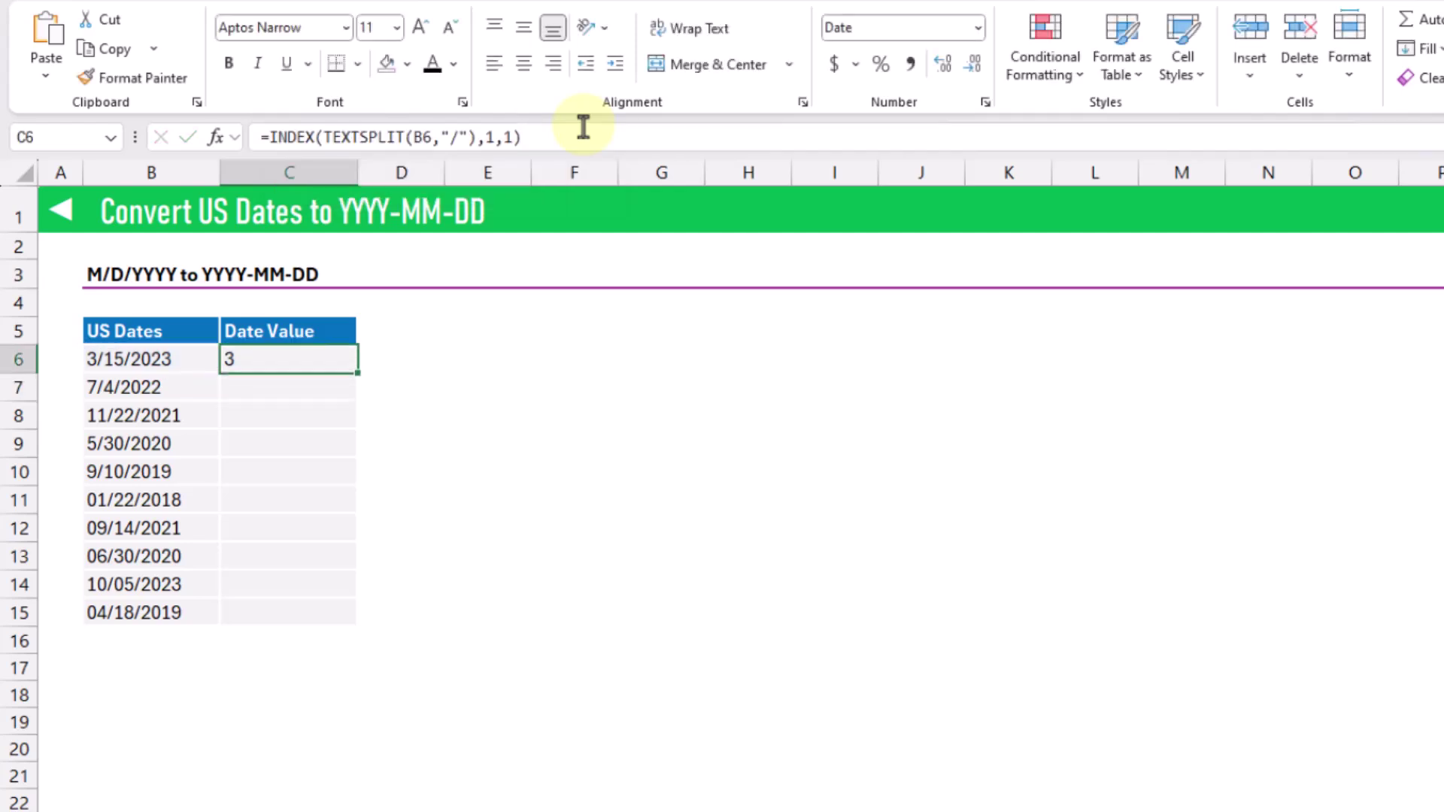
Set the INDEX column number in C6 to 2 to return the day of the date
double_click(508, 137)
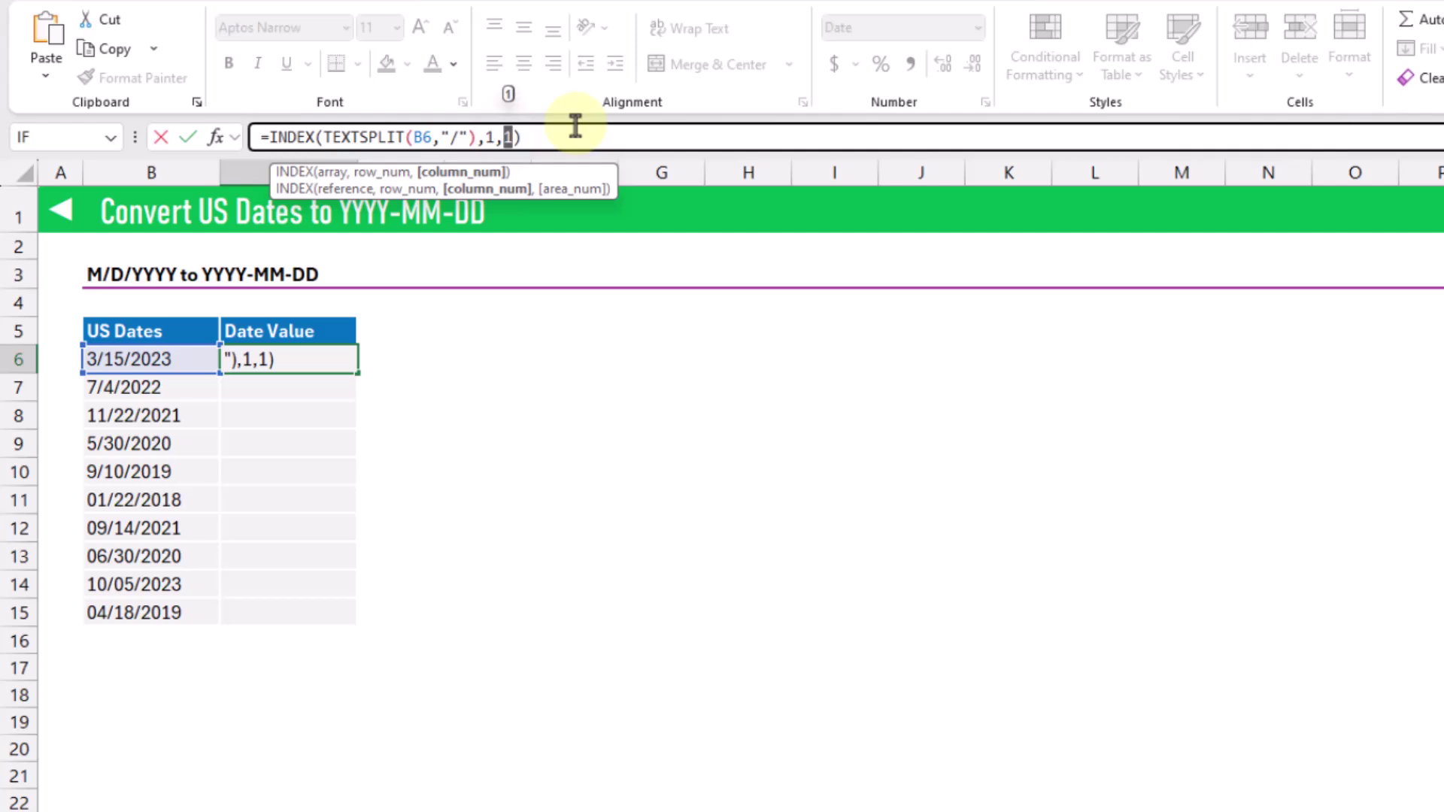
type("2")
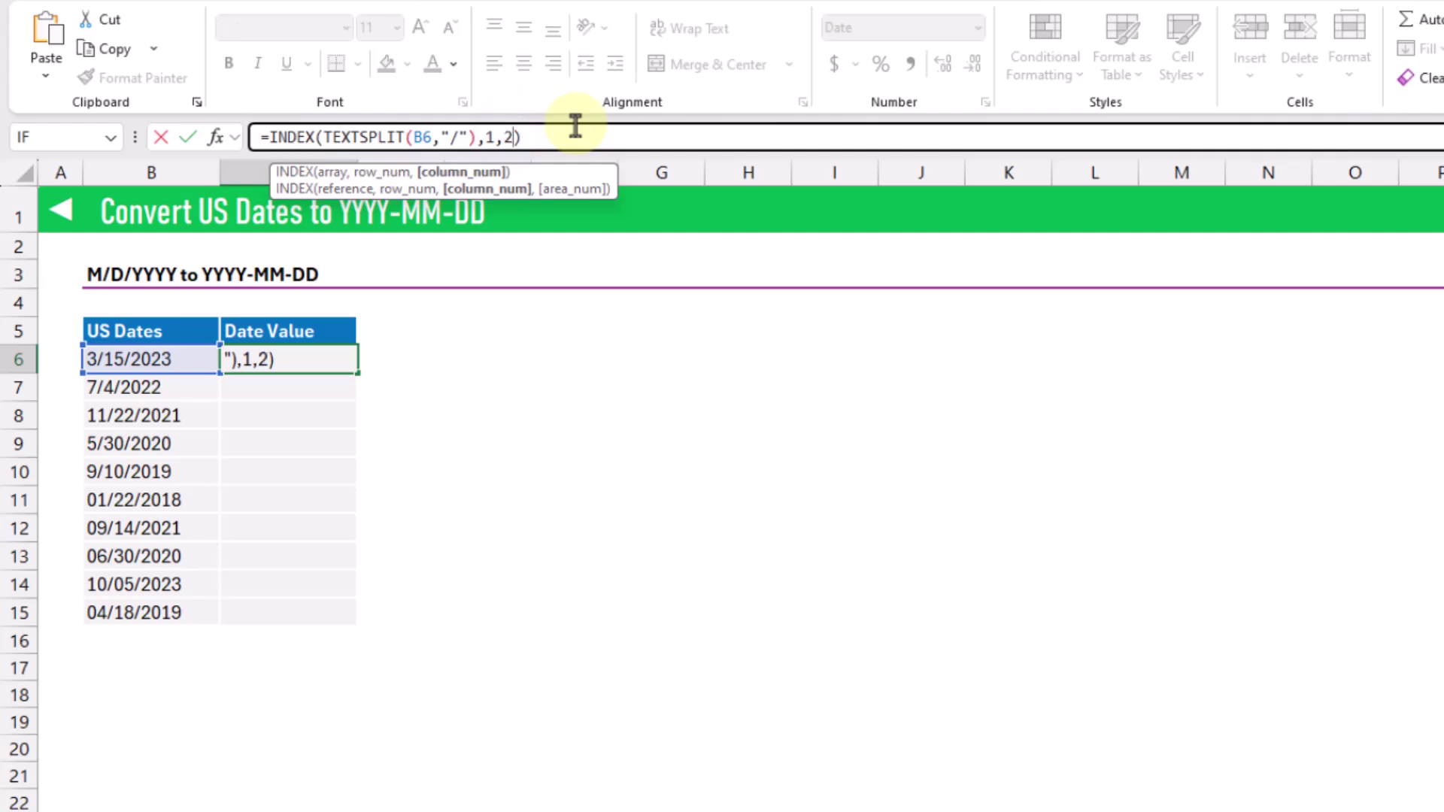
key("Return")
key("Up")
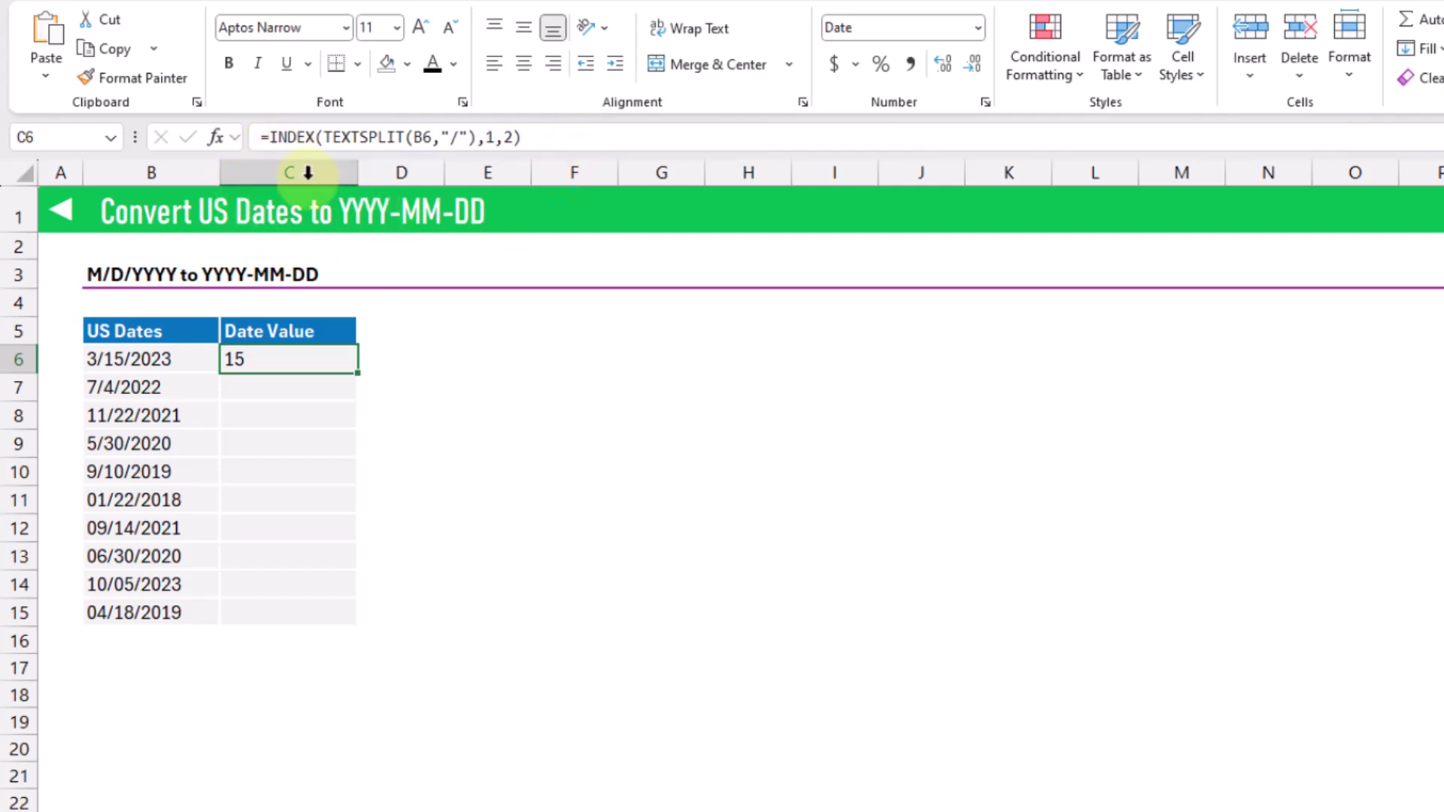
Nest the INDEX formula in C6 inside DATE as the year argument, with column number 3
left_click(268, 136)
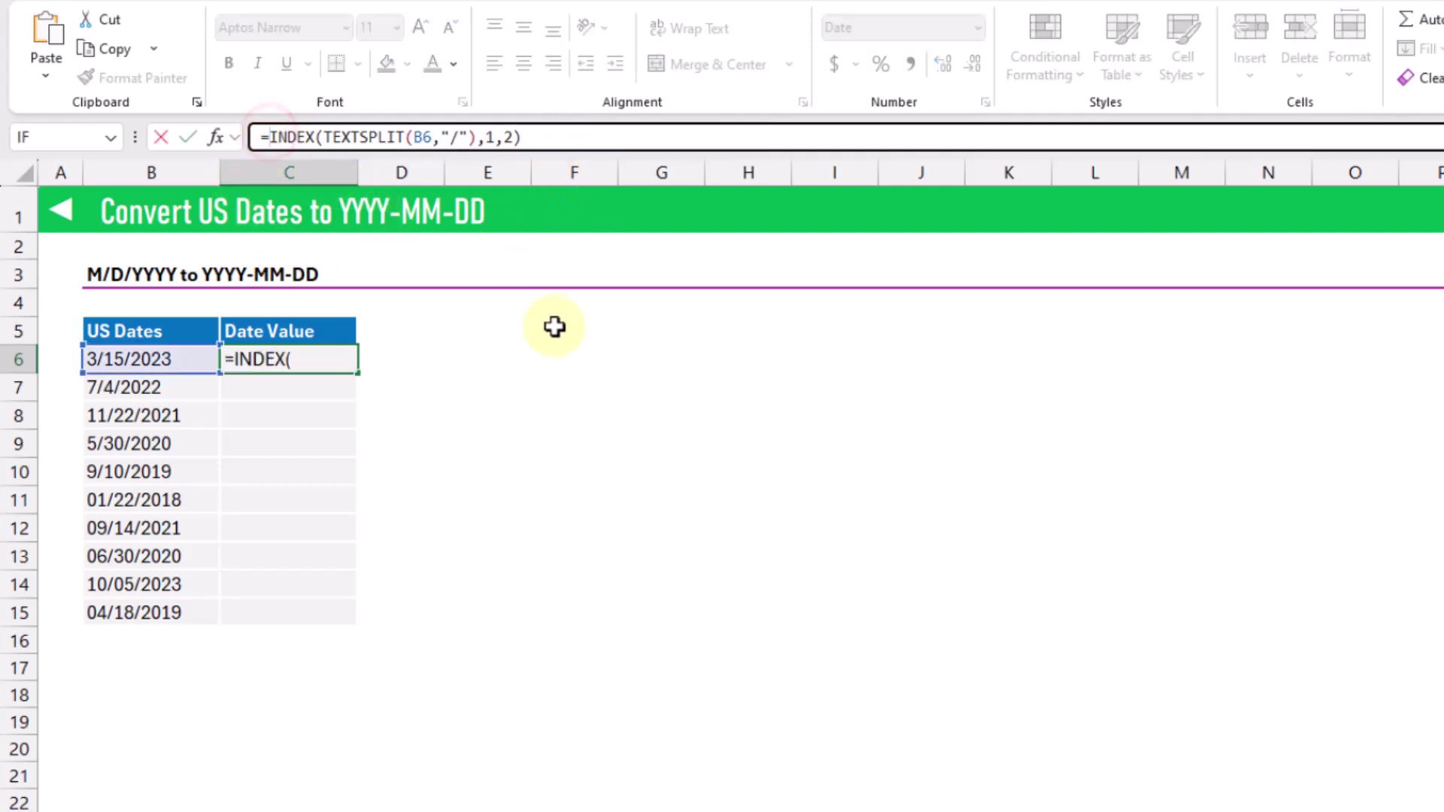
type("date")
key("Tab")
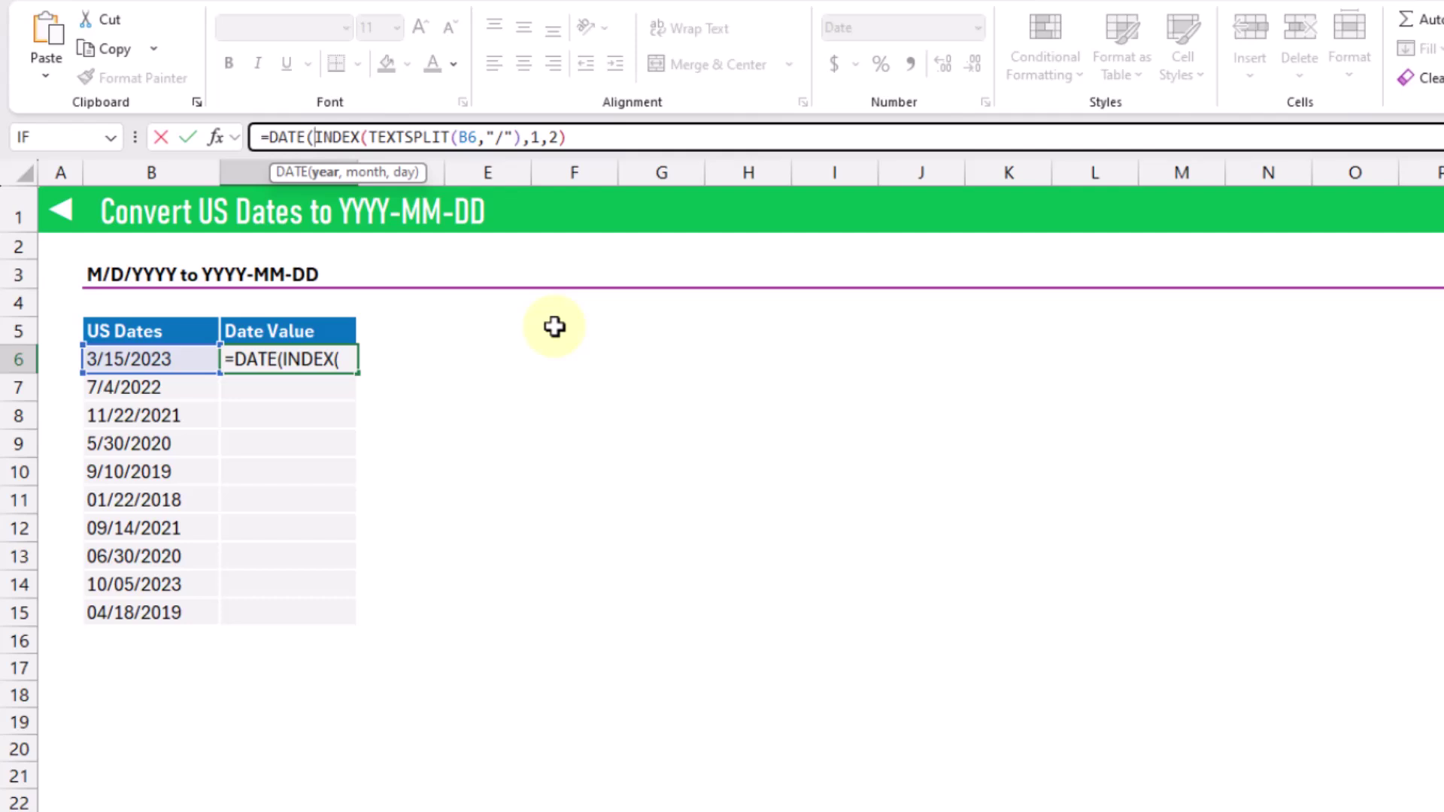
double_click(555, 137)
type("3")
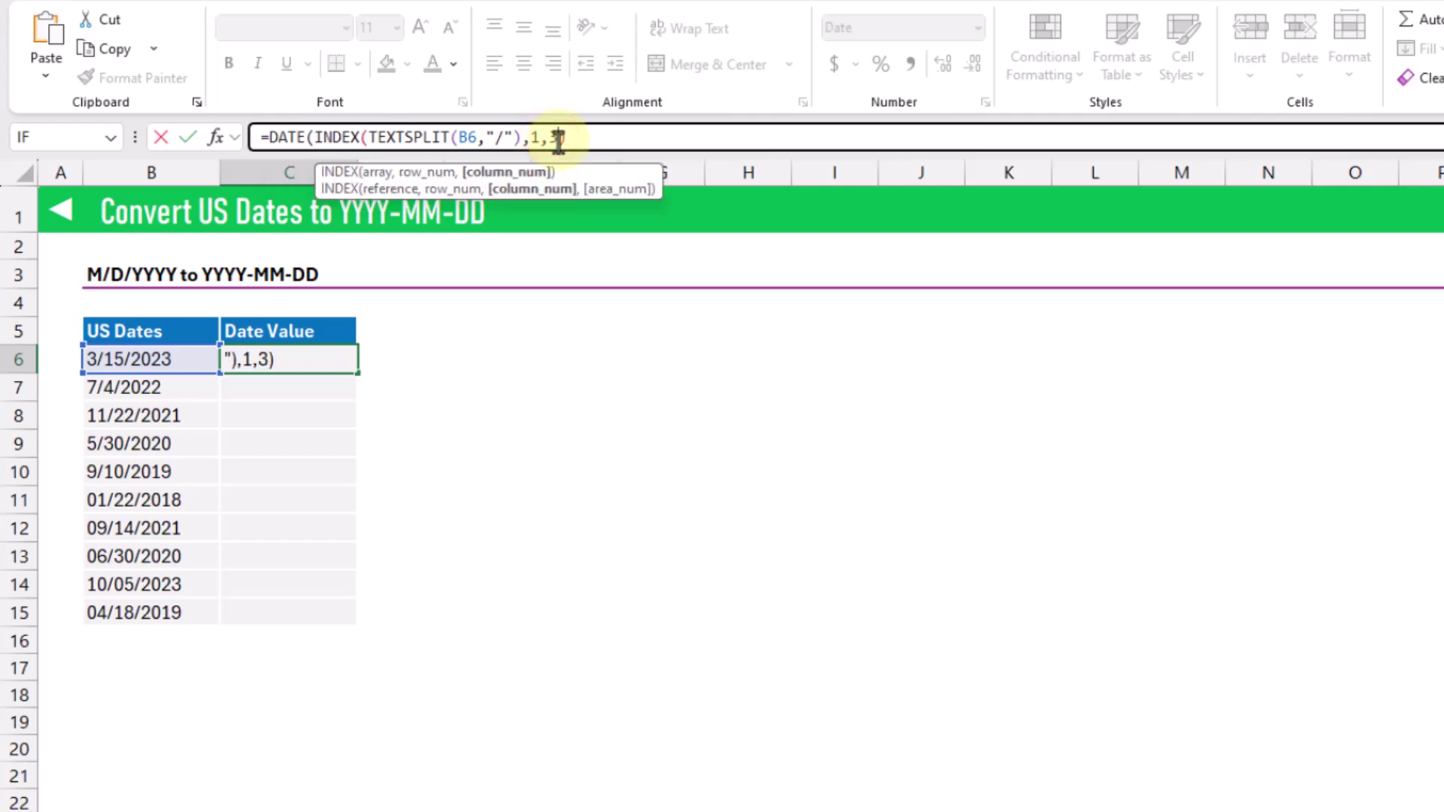
Copy the INDEX expression into the DATE function's month argument and set the copy's column number to 1
left_click_drag(560, 137, 315, 137)
key("ctrl+c")
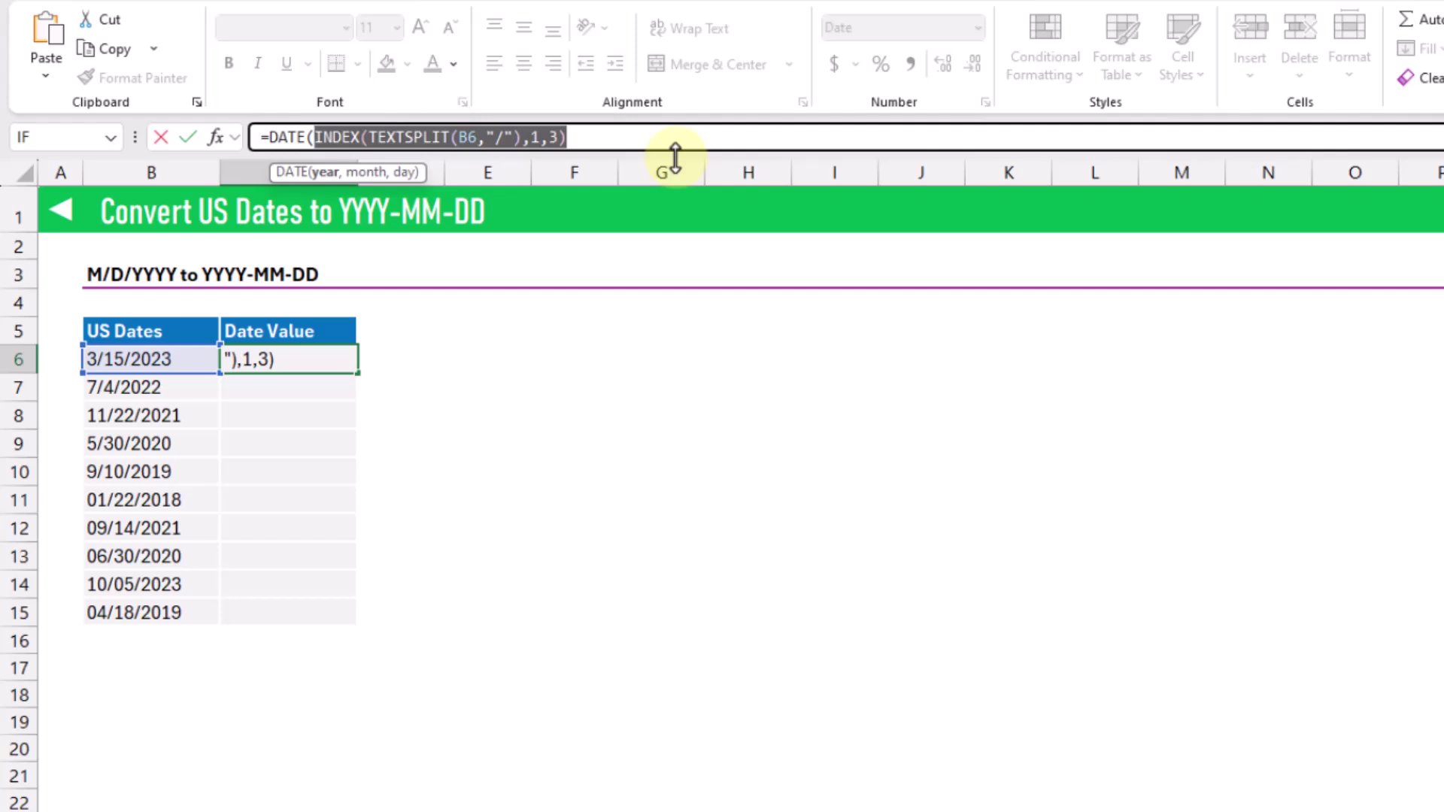
left_click(635, 136)
type(",")
key("ctrl+v")
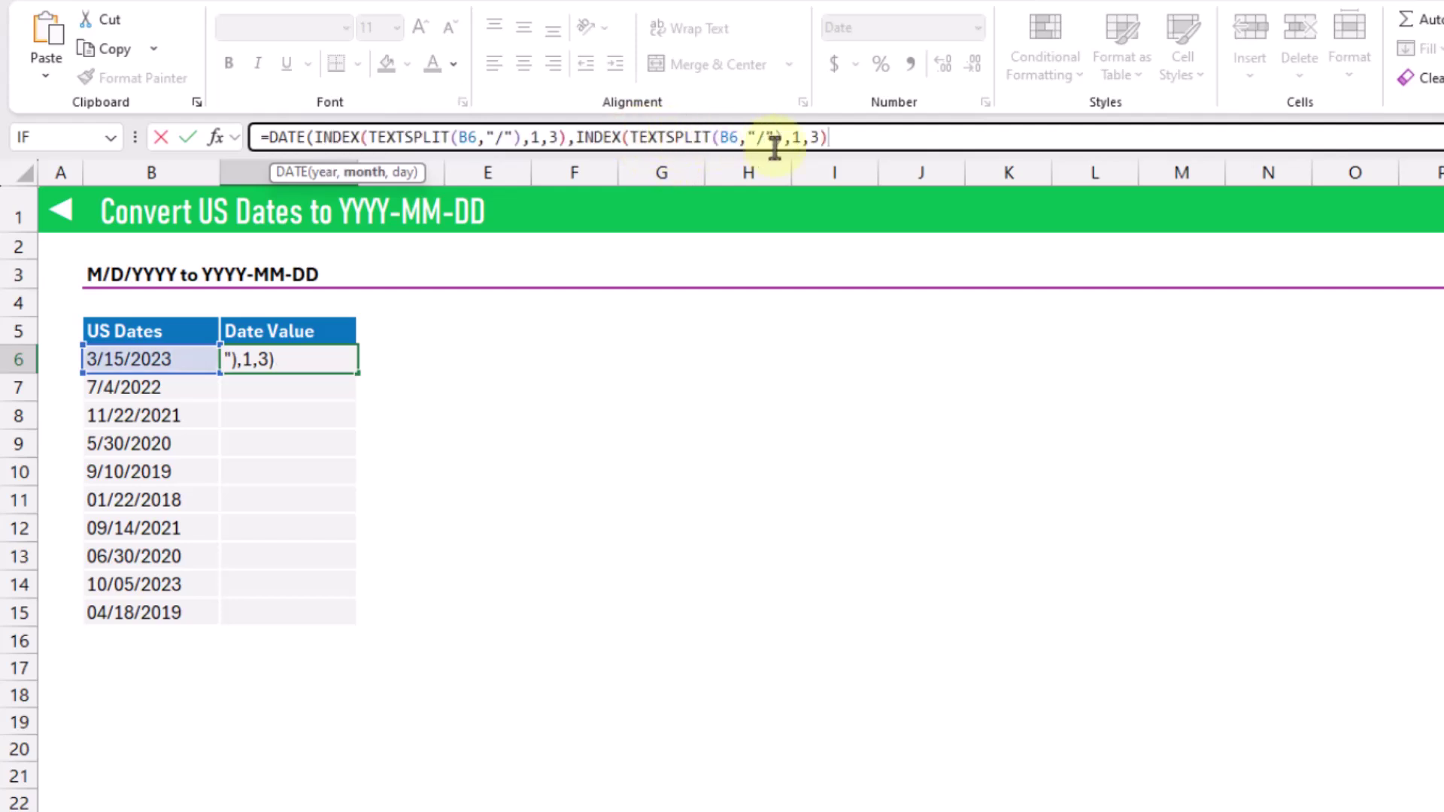
double_click(815, 136)
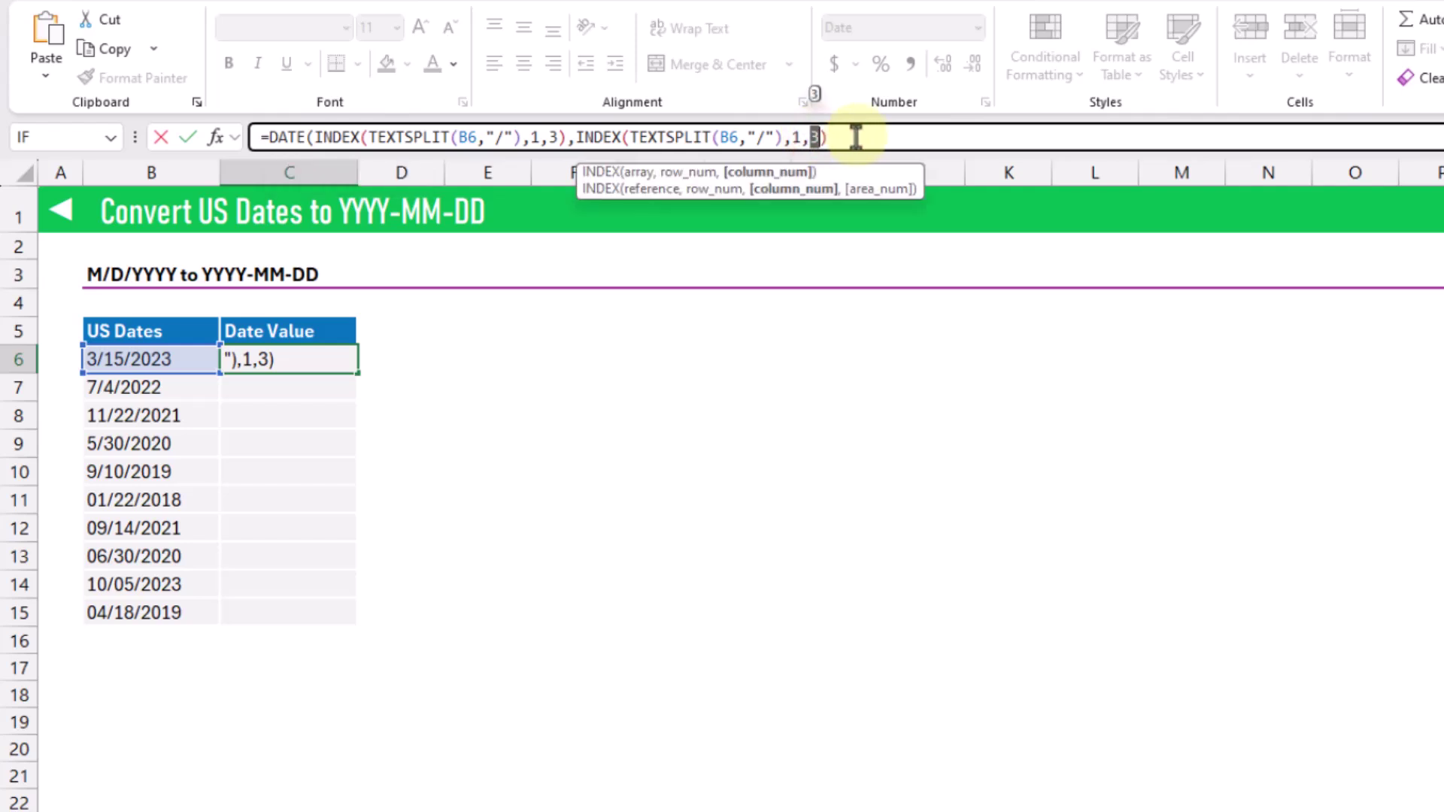
type("1")
key("Right")
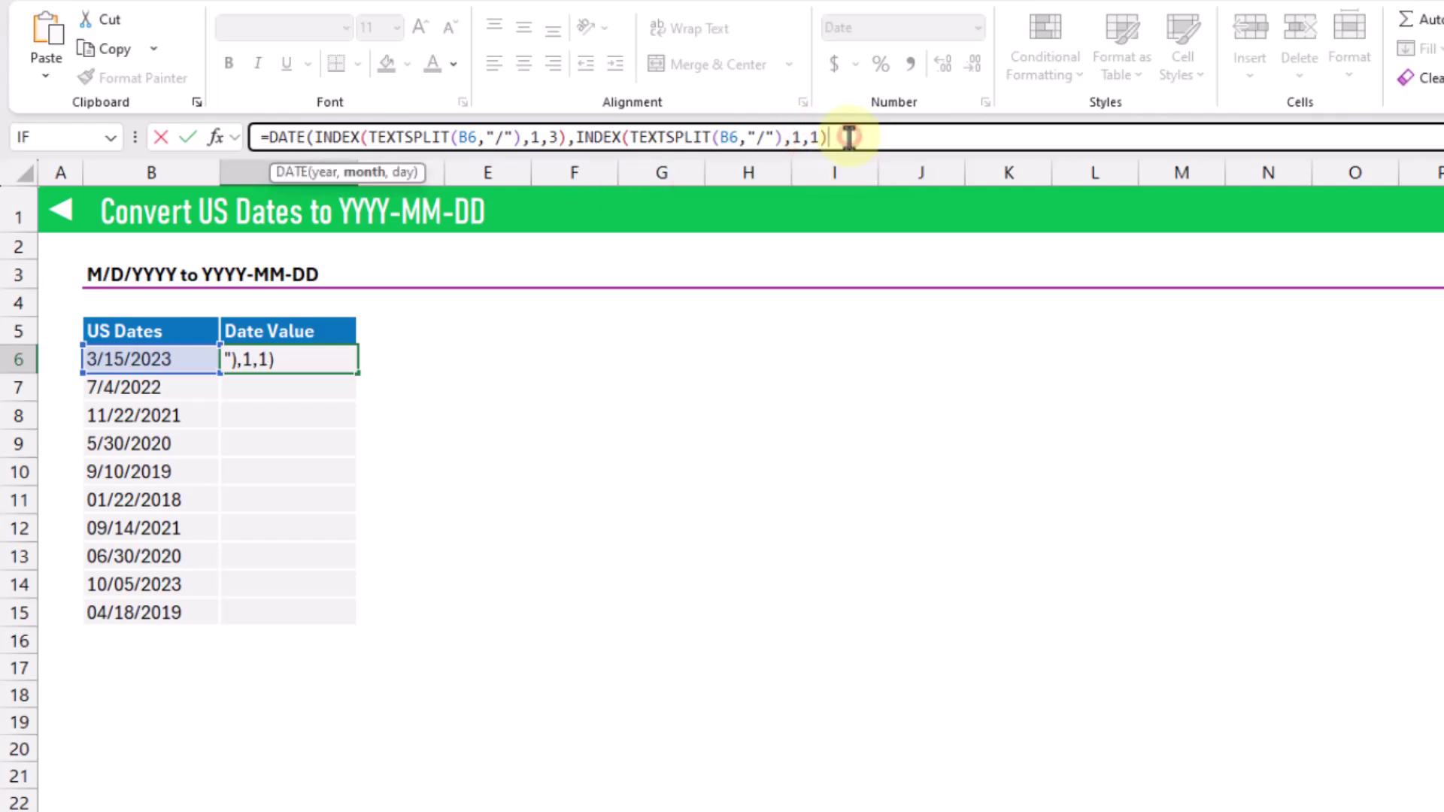
Add the copied INDEX expression as the DATE function's day argument, set its column number to 2, and complete the formula
type(",")
key("ctrl+v")
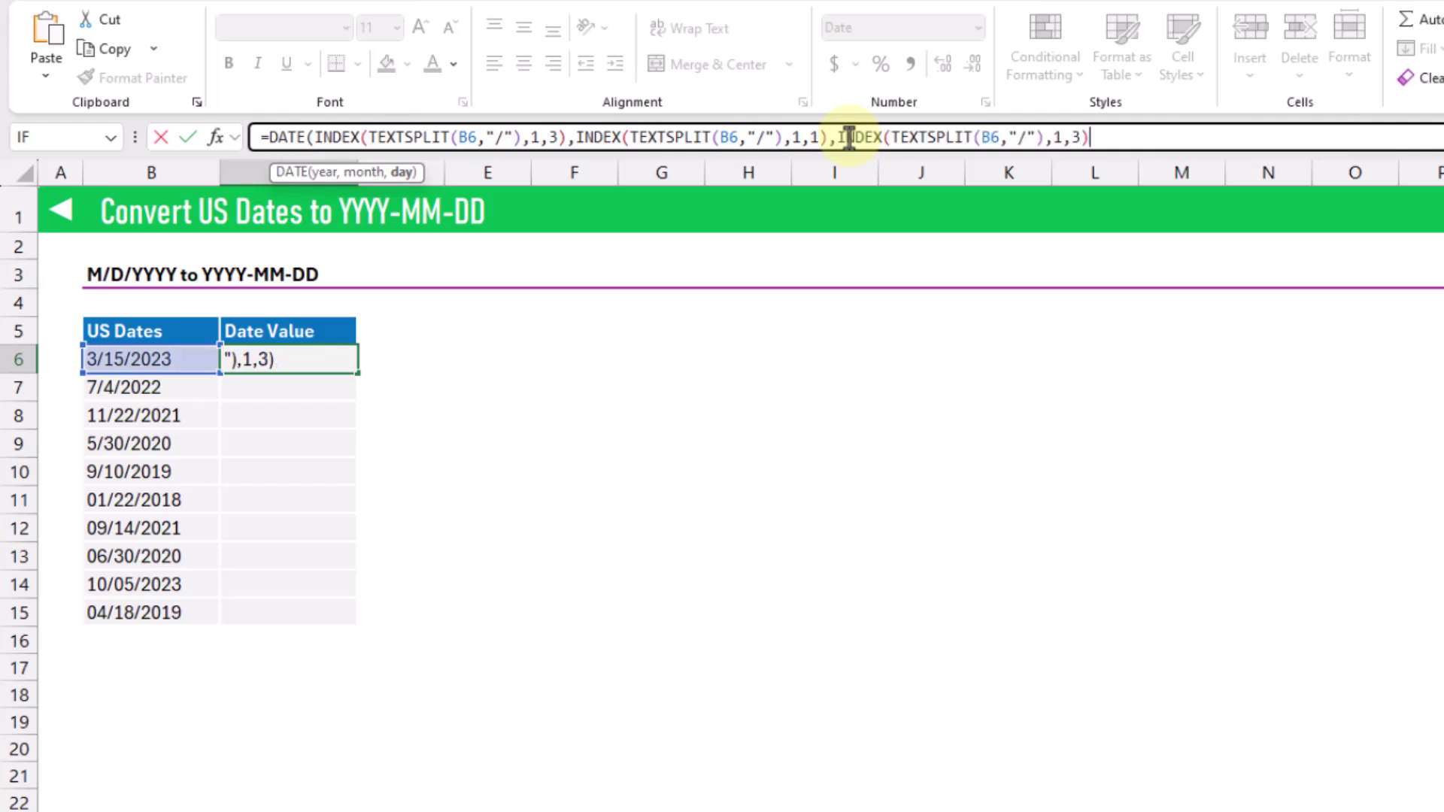
double_click(1076, 137)
type("2")
key("Right")
type(")")
key("Return")
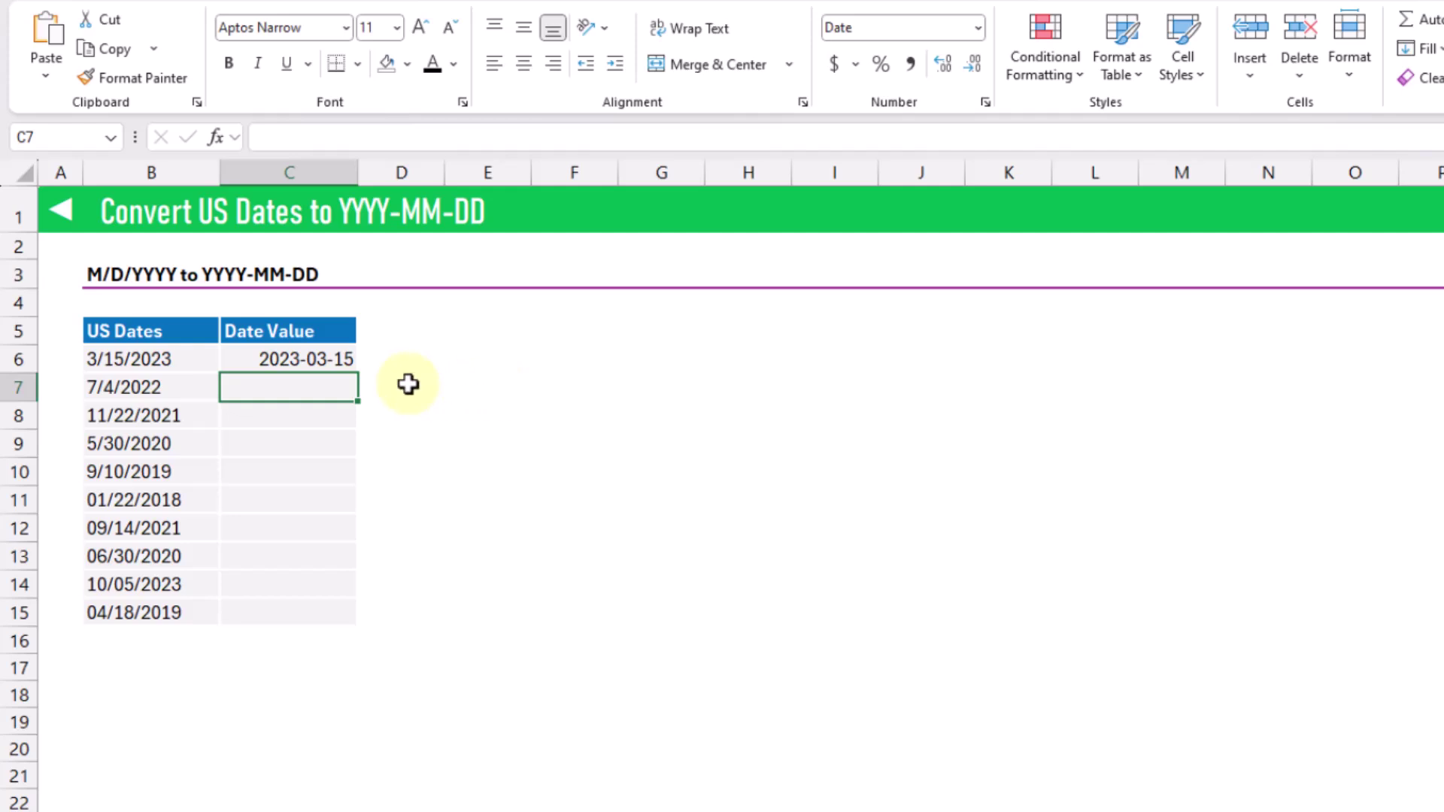
Fill the DATE formula in C6 down the Date Value column through C15
left_click(296, 358)
left_click_drag(358, 372, 356, 627)
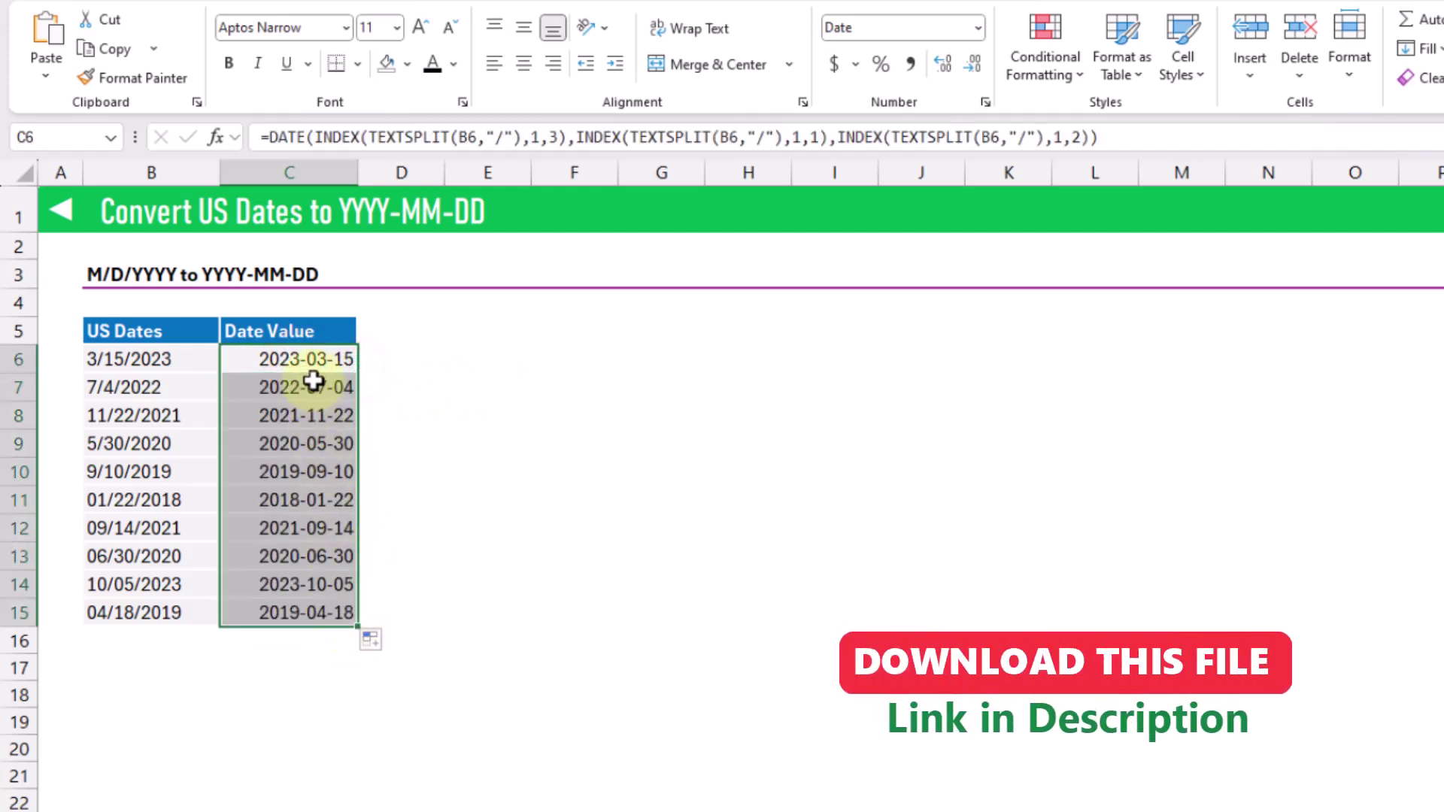
left_click(416, 383)
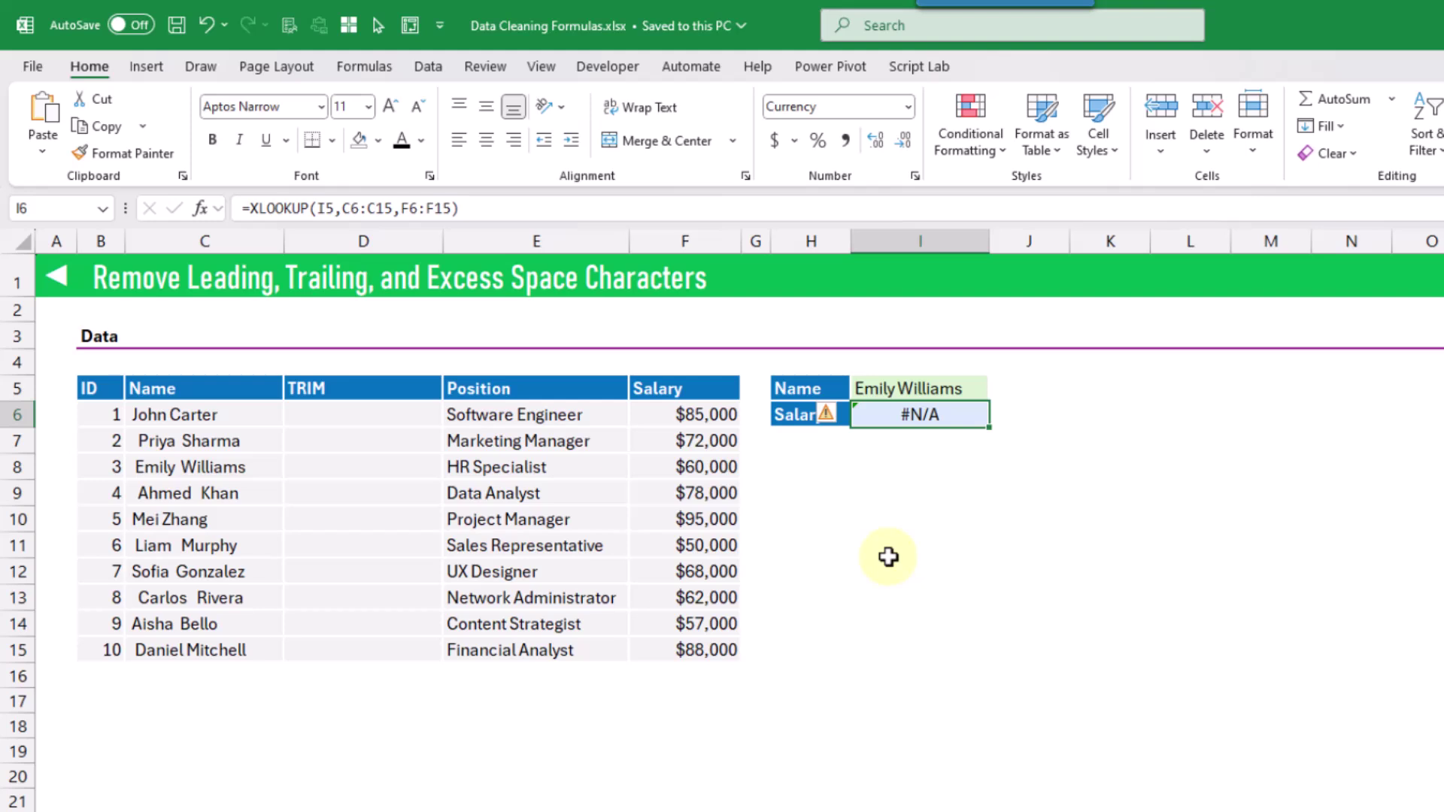
Examine the XLOOKUP formula in I6, its referenced ranges, and the lookup name in I5
key("F2")
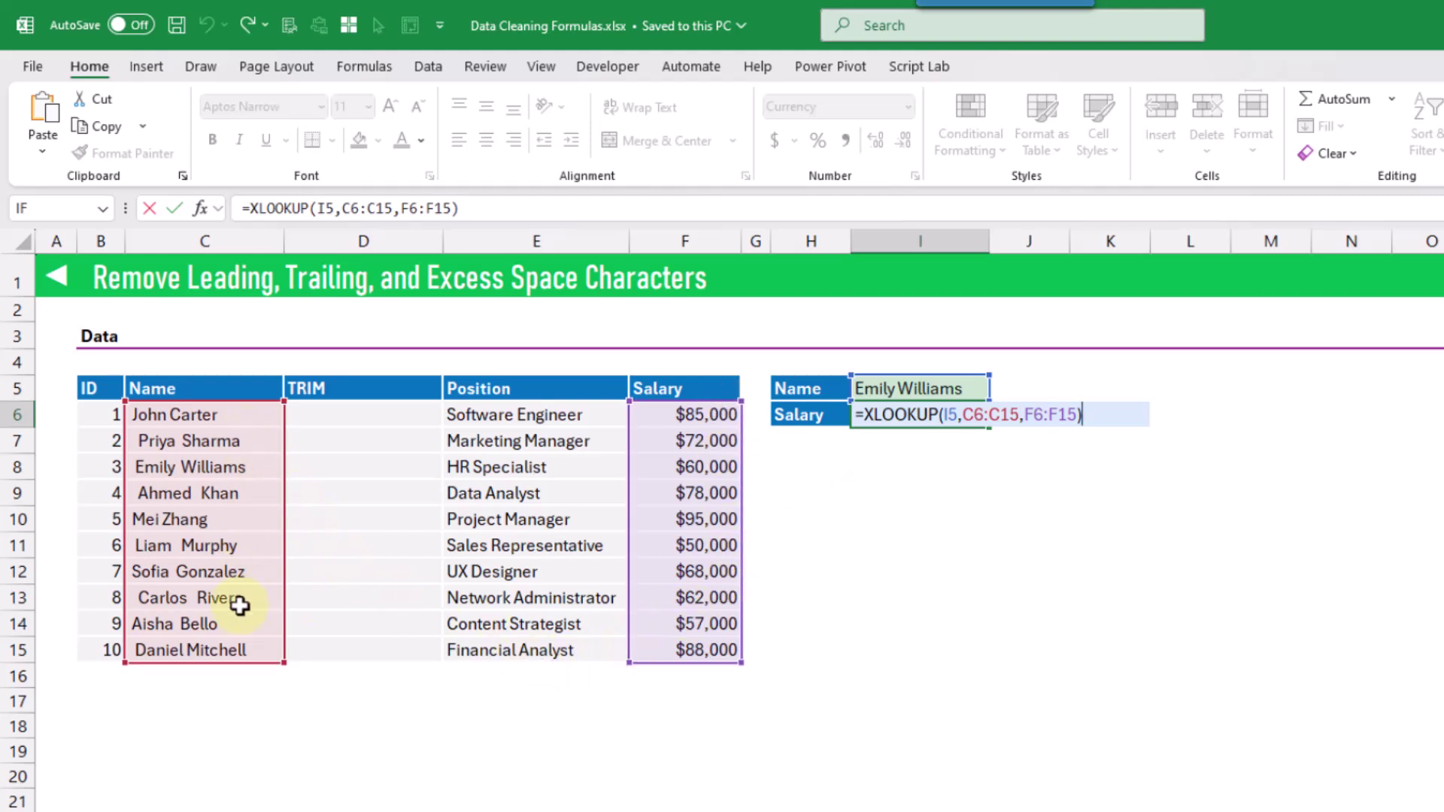
key("Return")
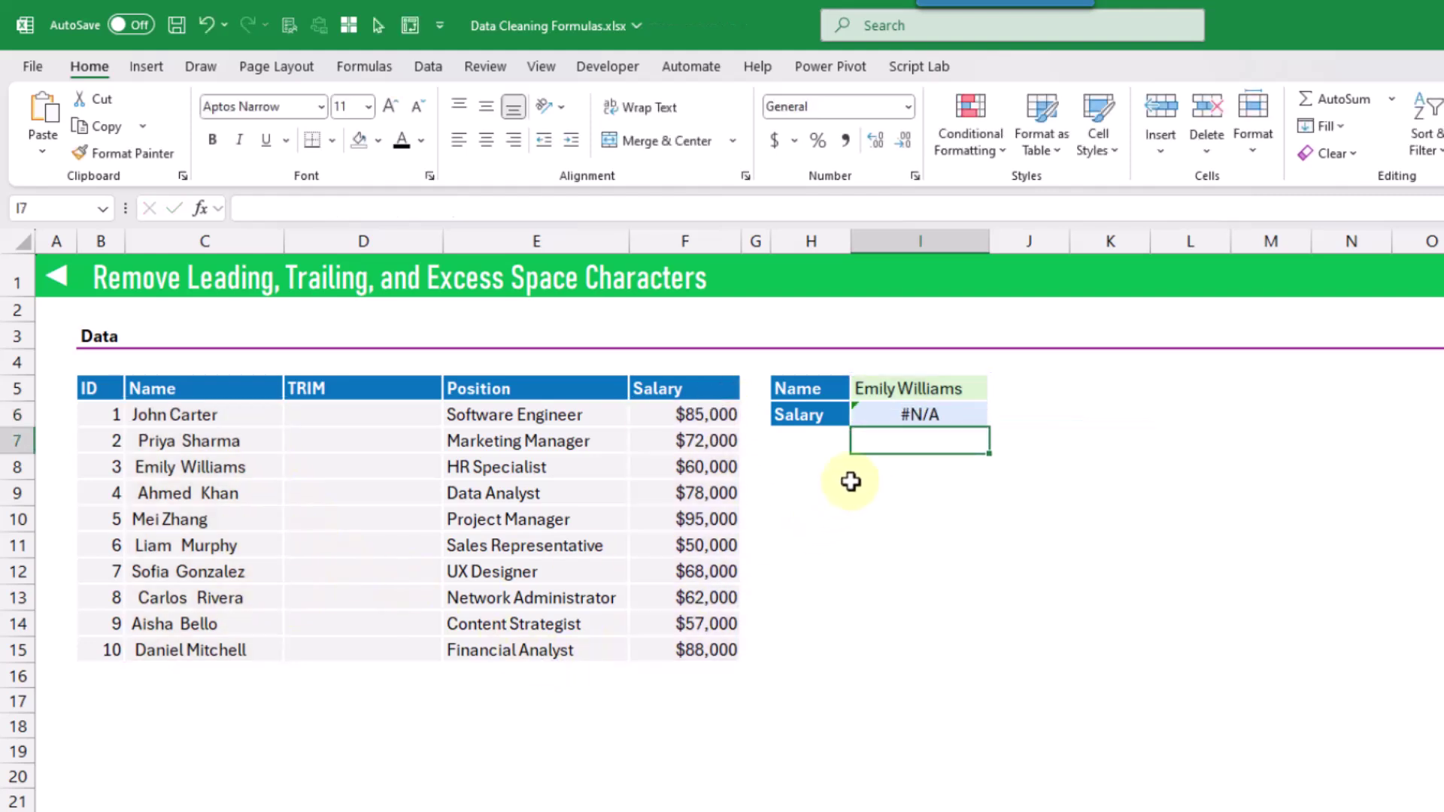
left_click(873, 416)
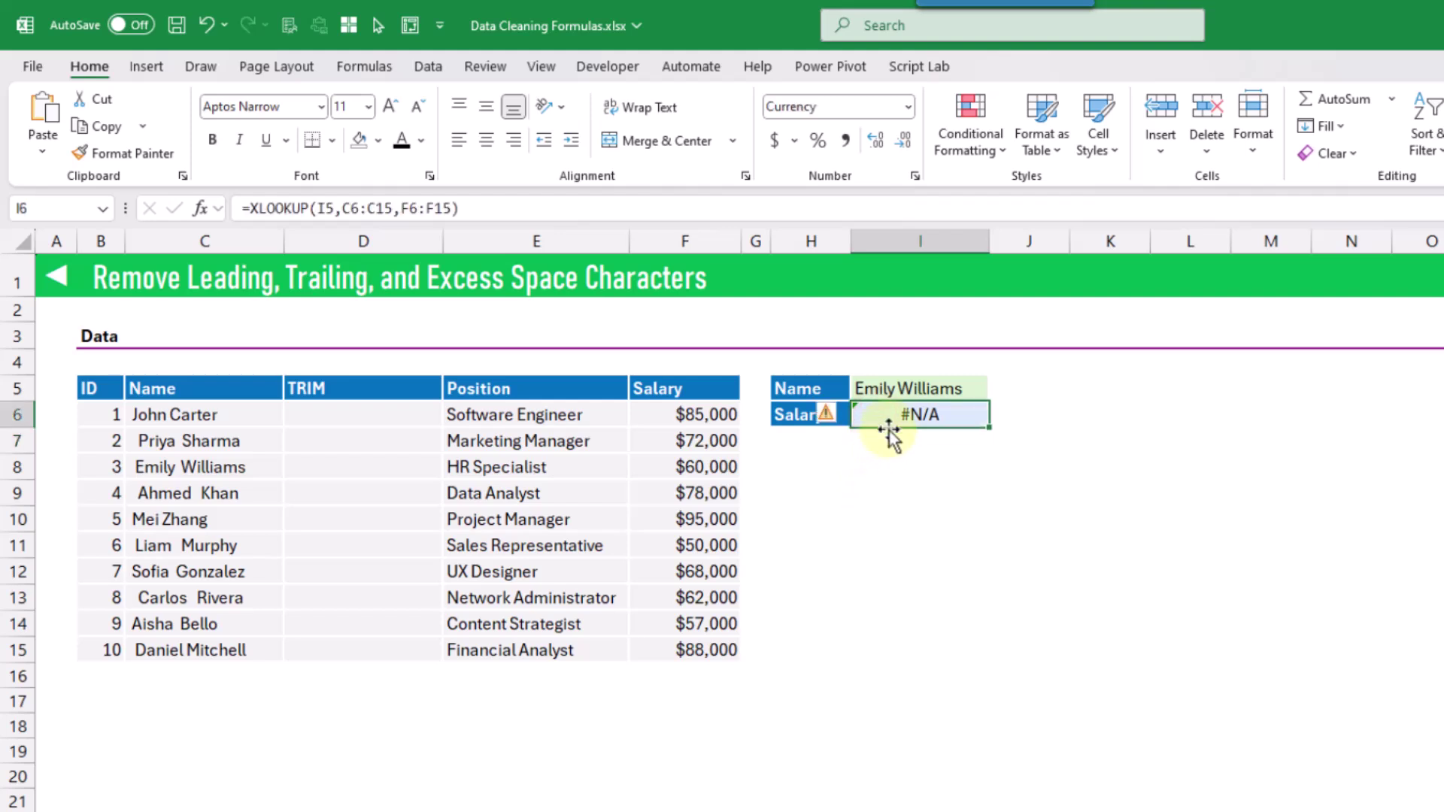
left_click(899, 389)
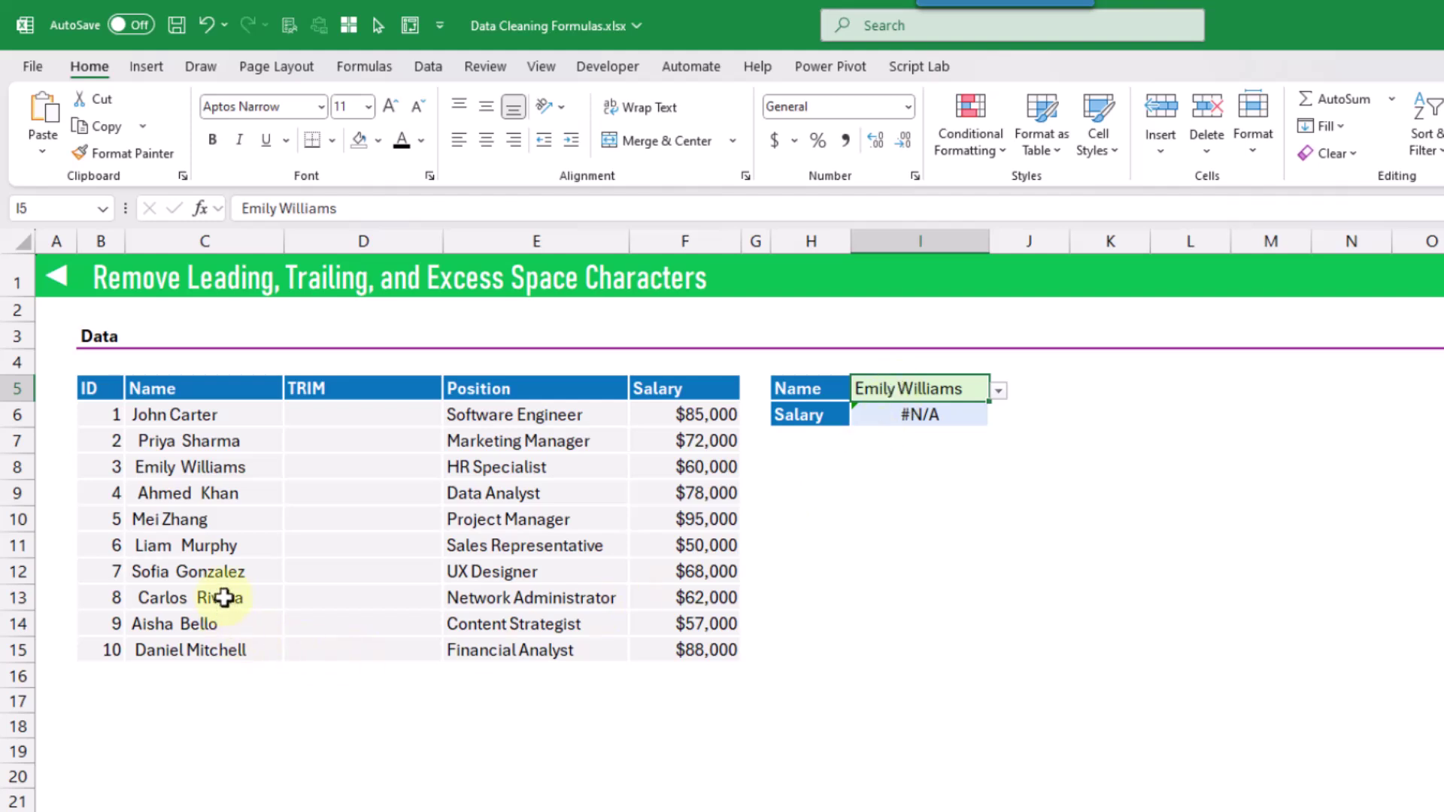
Inspect the name text in C8 for leading and trailing spaces, and check the salary lookup cell I6 again
left_click(242, 468)
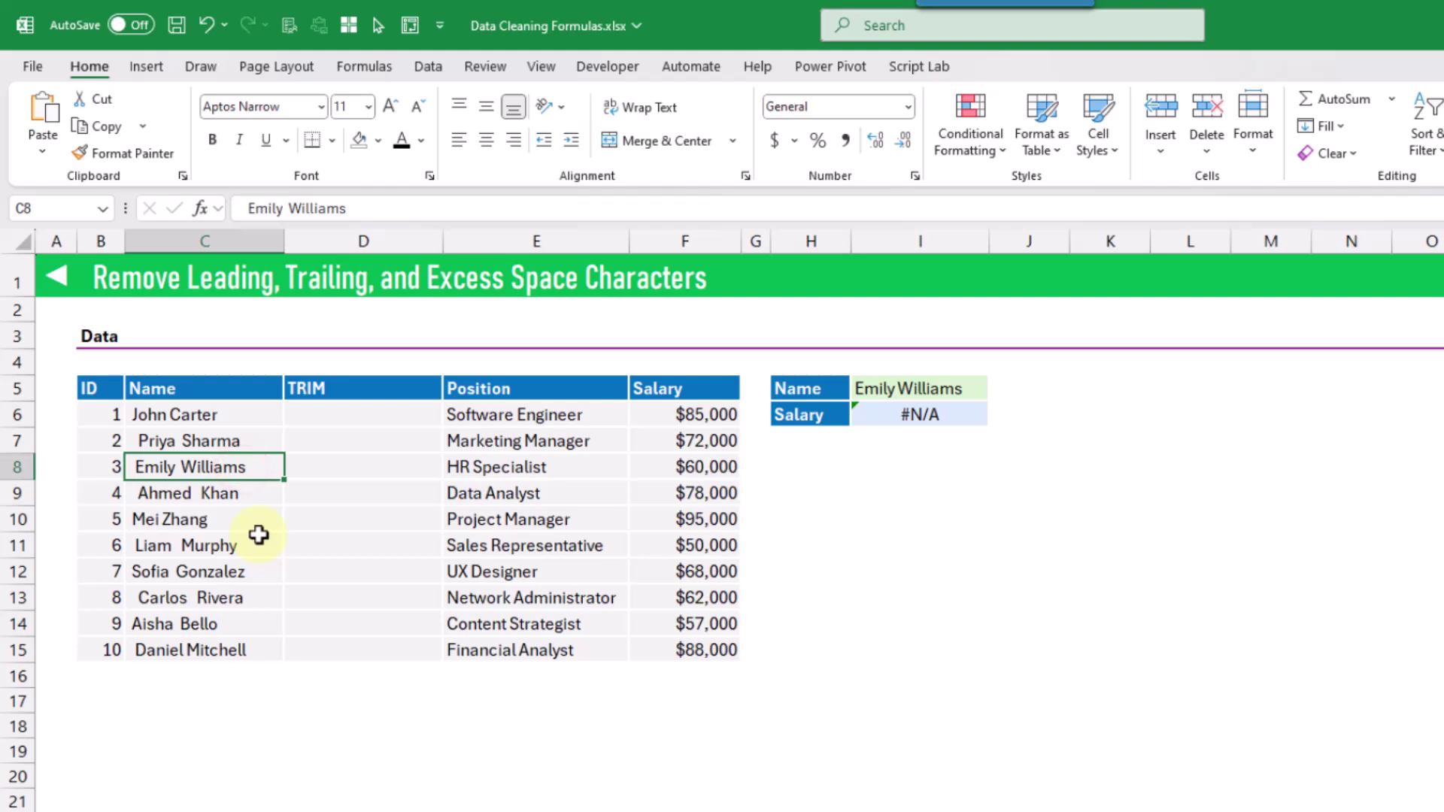
key("F2")
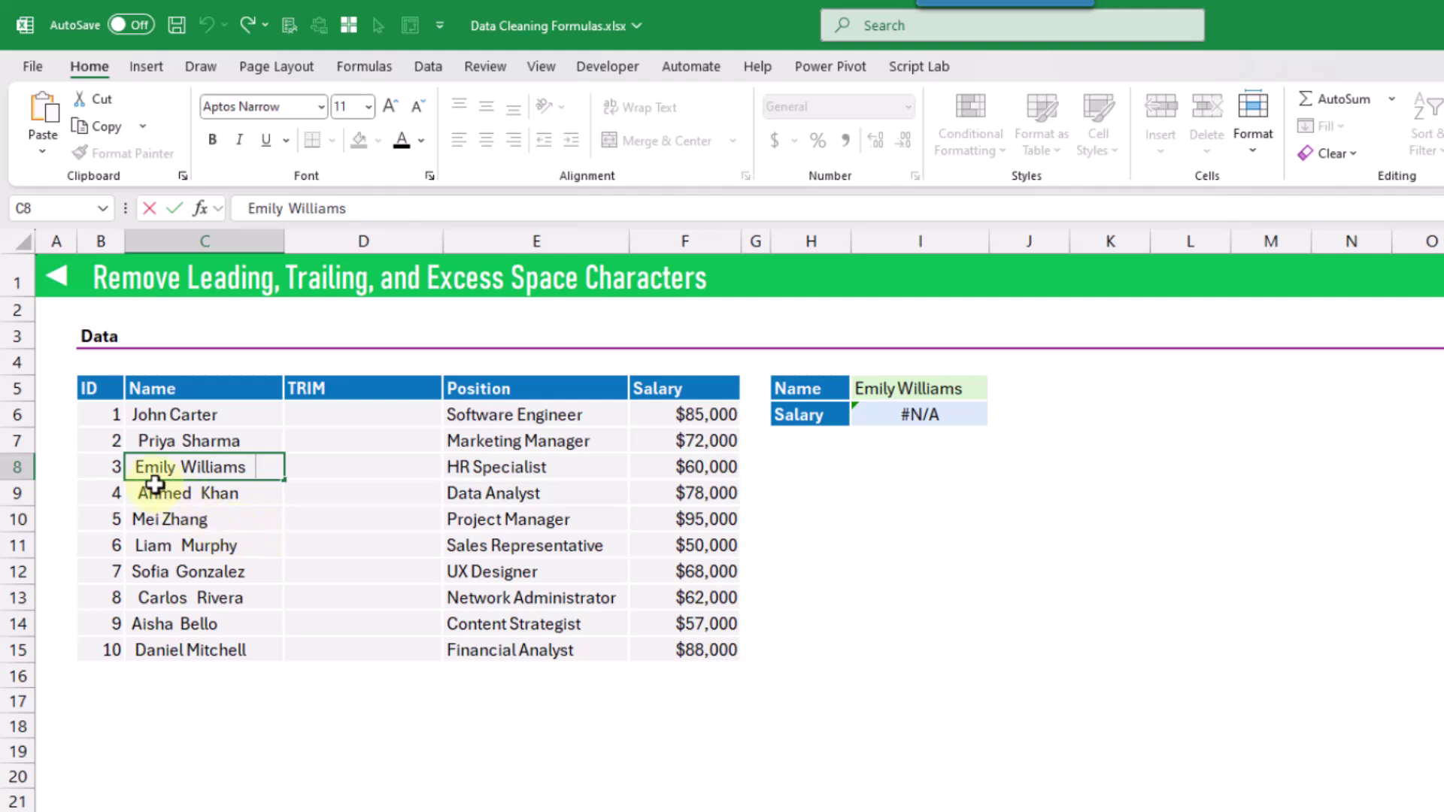
left_click_drag(135, 466, 125, 466)
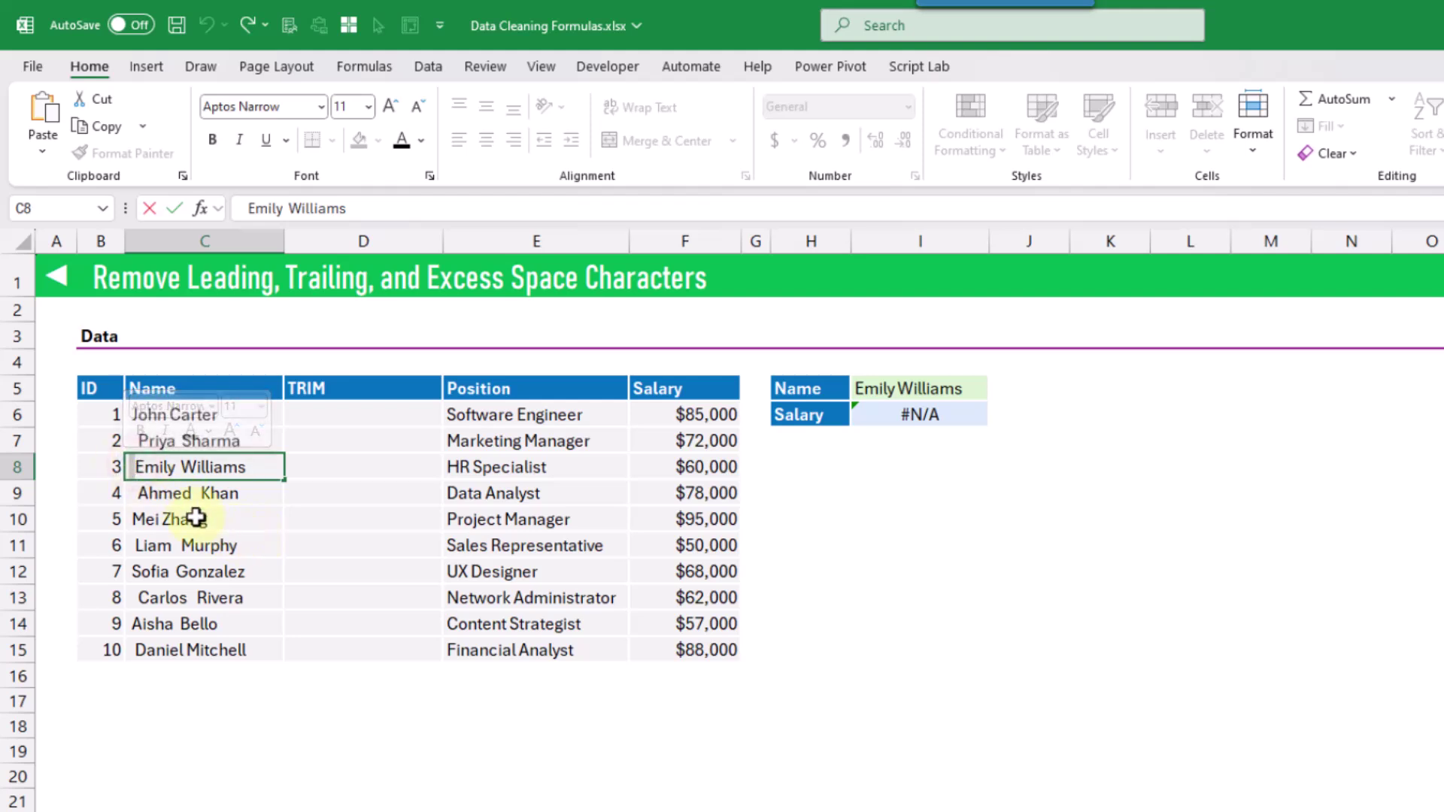
key("Return")
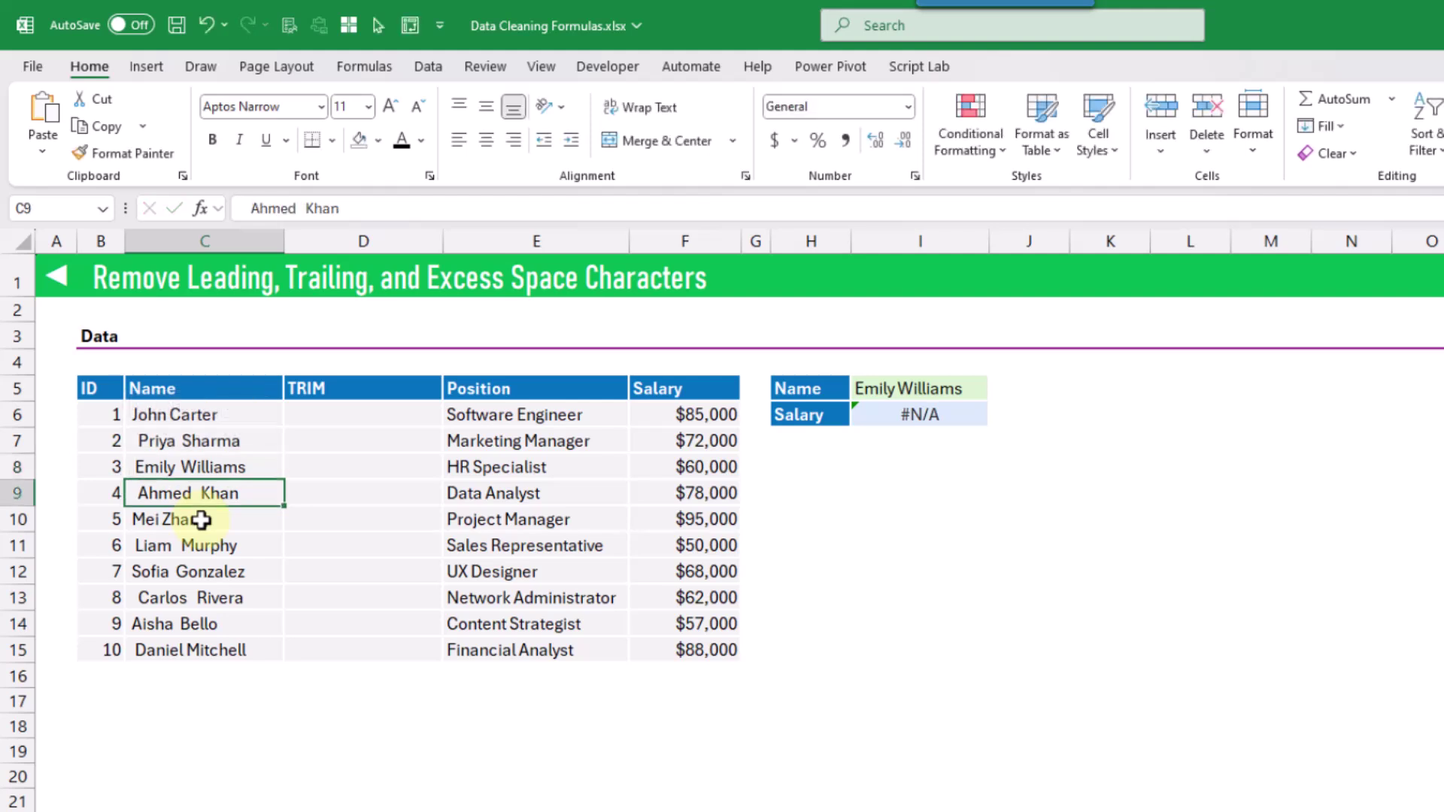
left_click(893, 420)
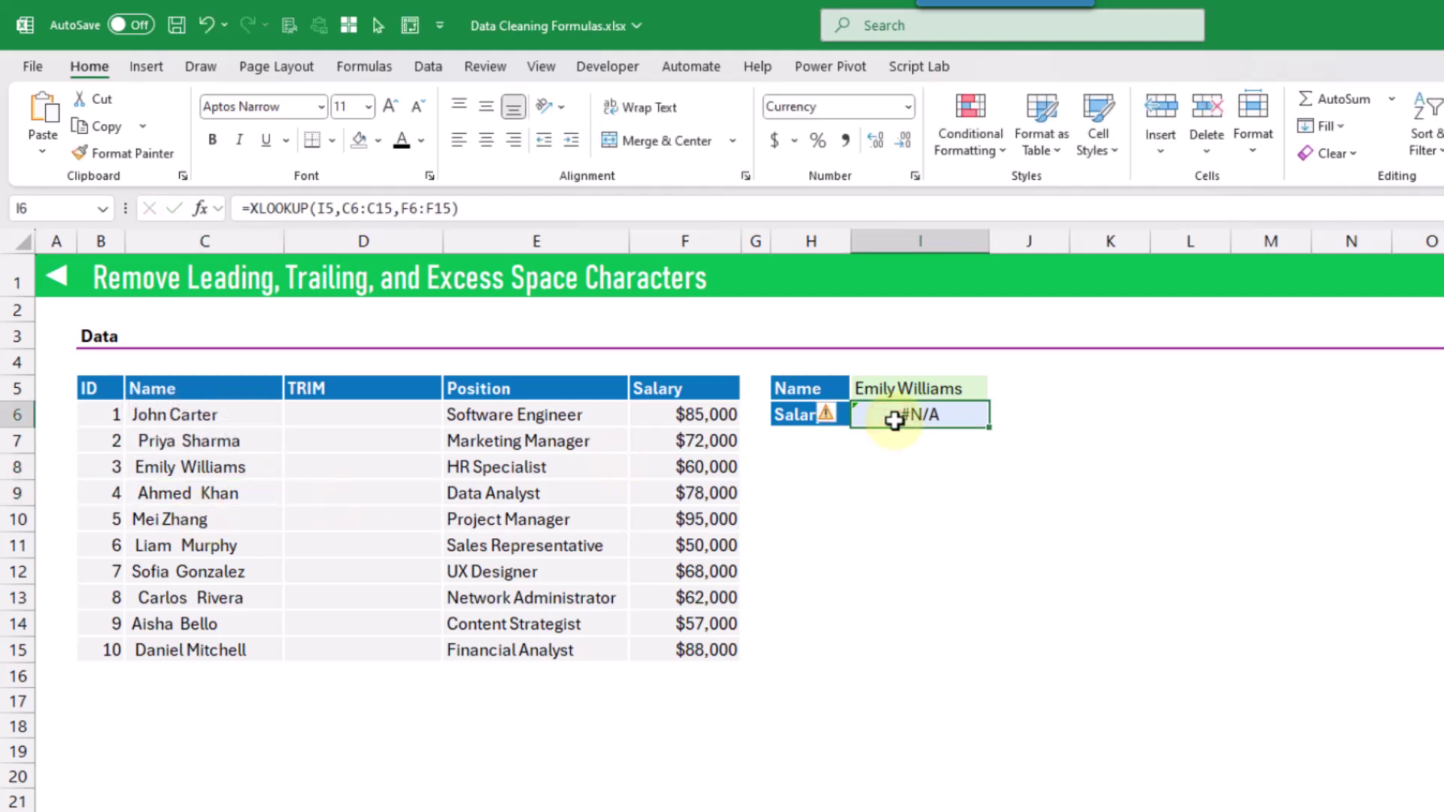
Enter =TRIM(C6:C15) in D6 to remove the excess spaces from all the names
left_click(367, 416)
type("=")
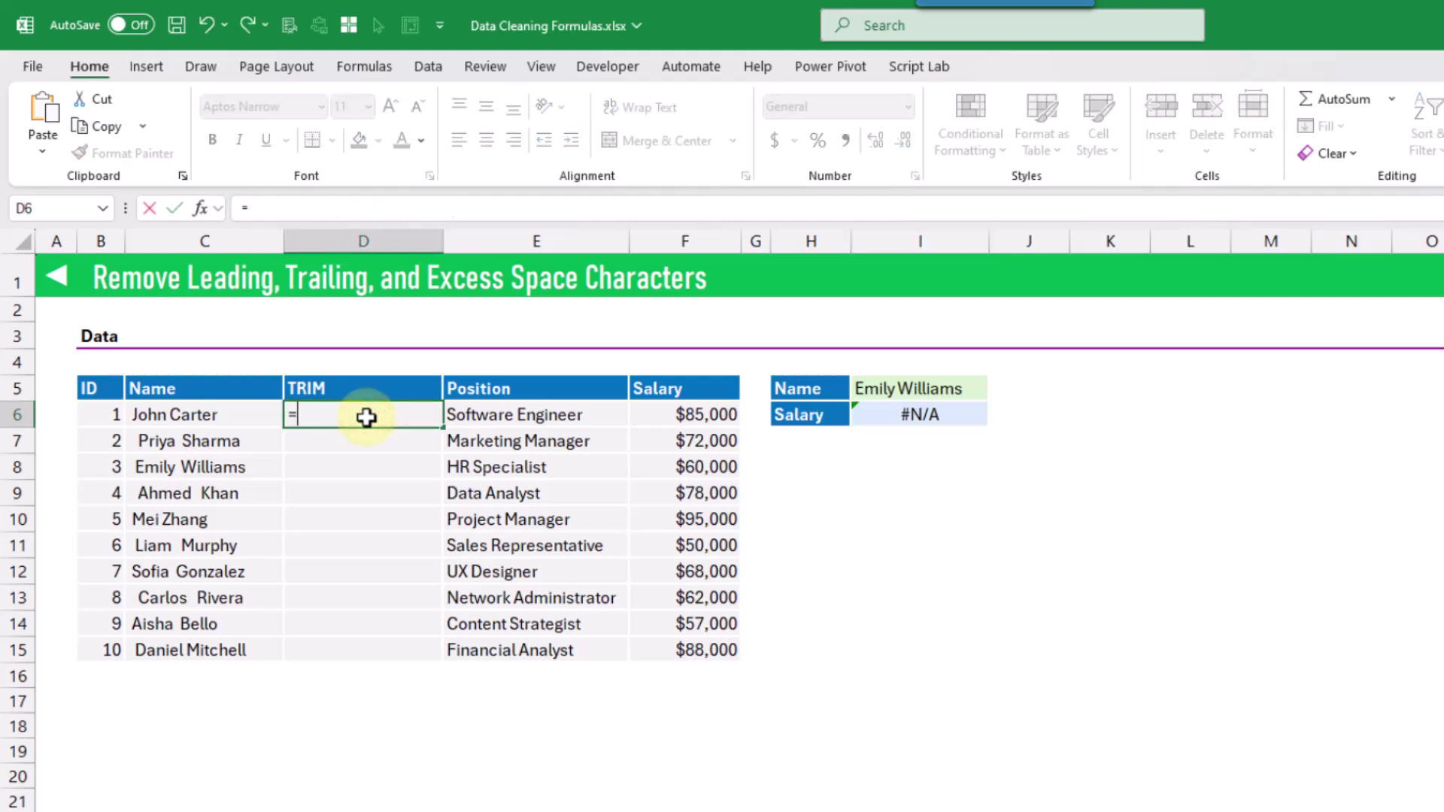
type("trim")
key("Tab")
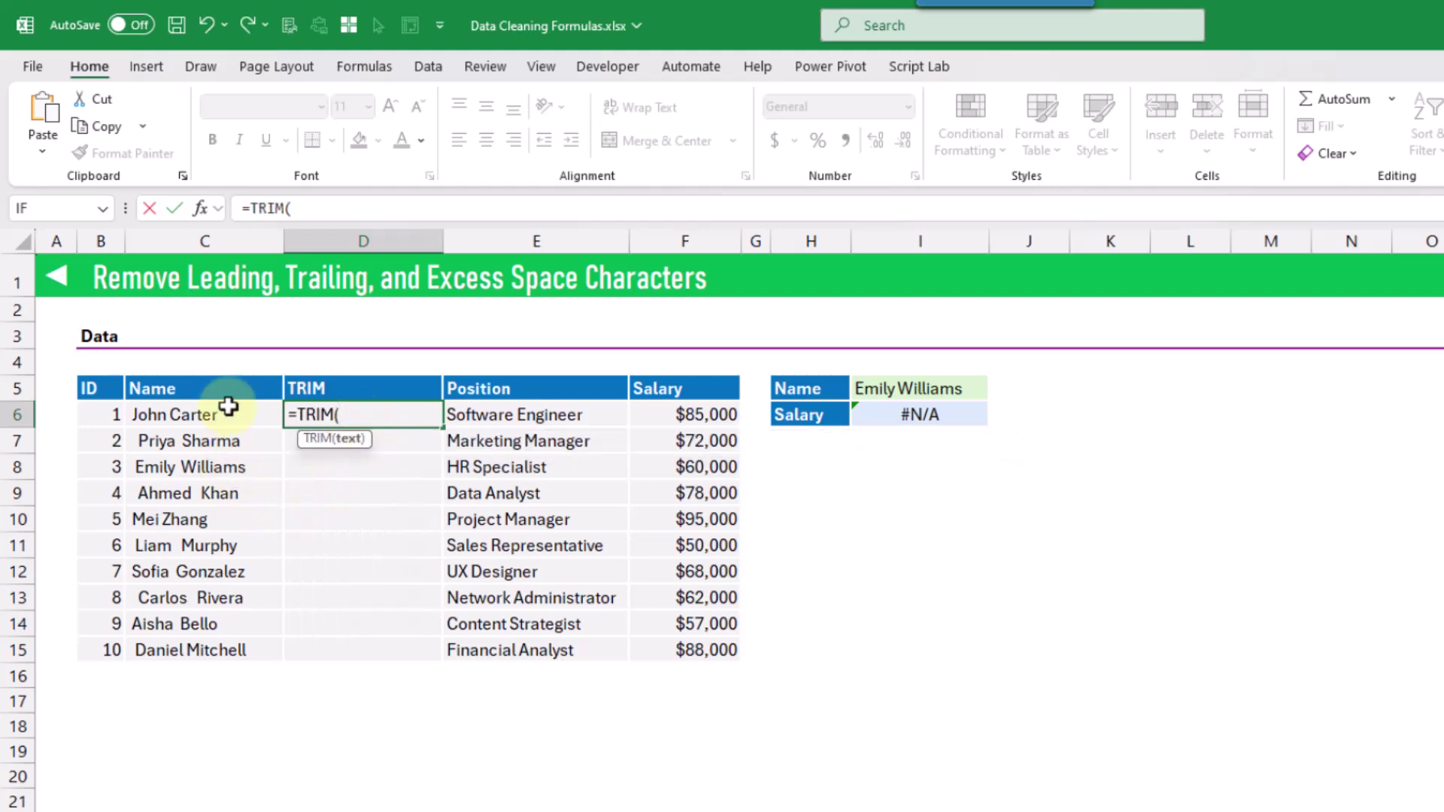
left_click_drag(228, 414, 226, 644)
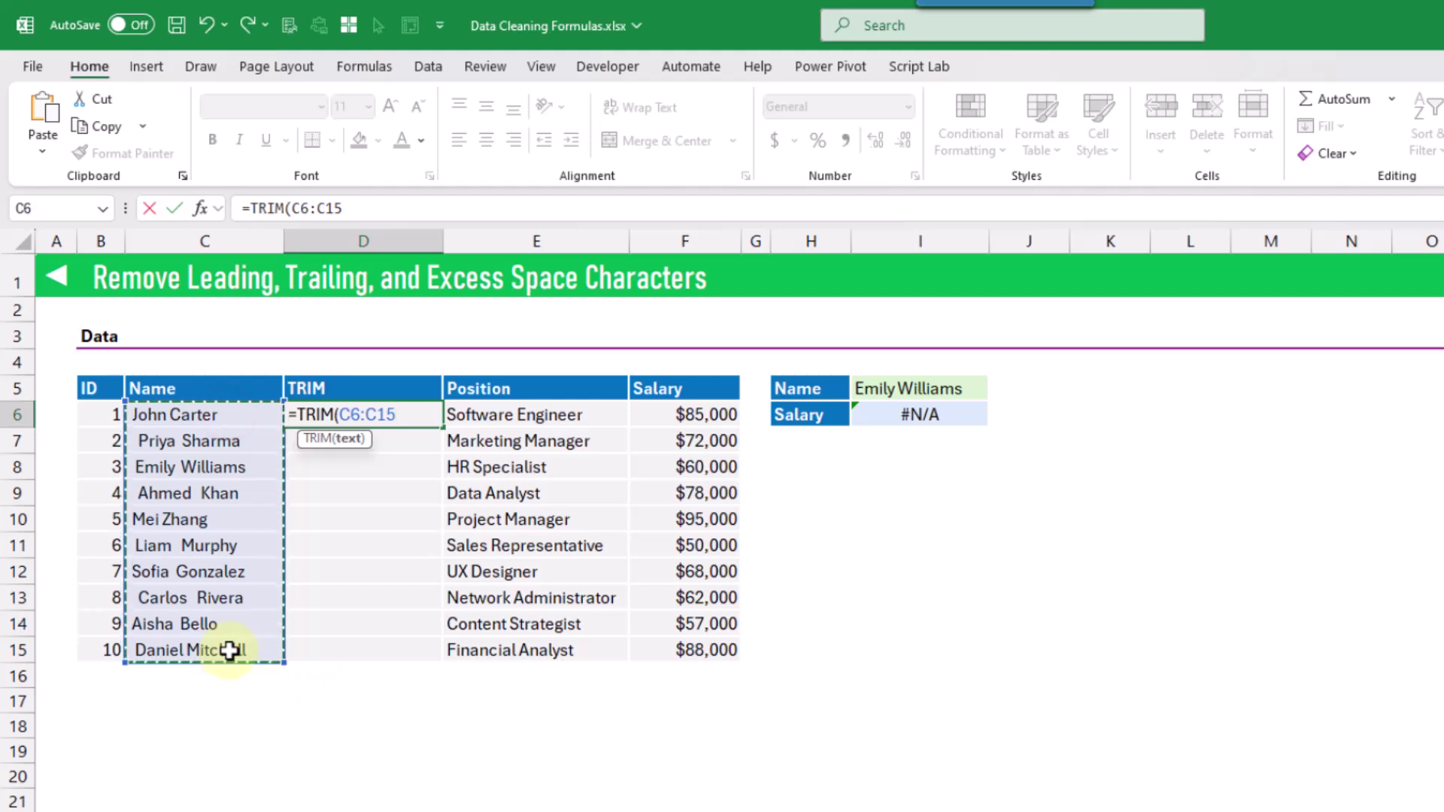
key("ctrl+Return")
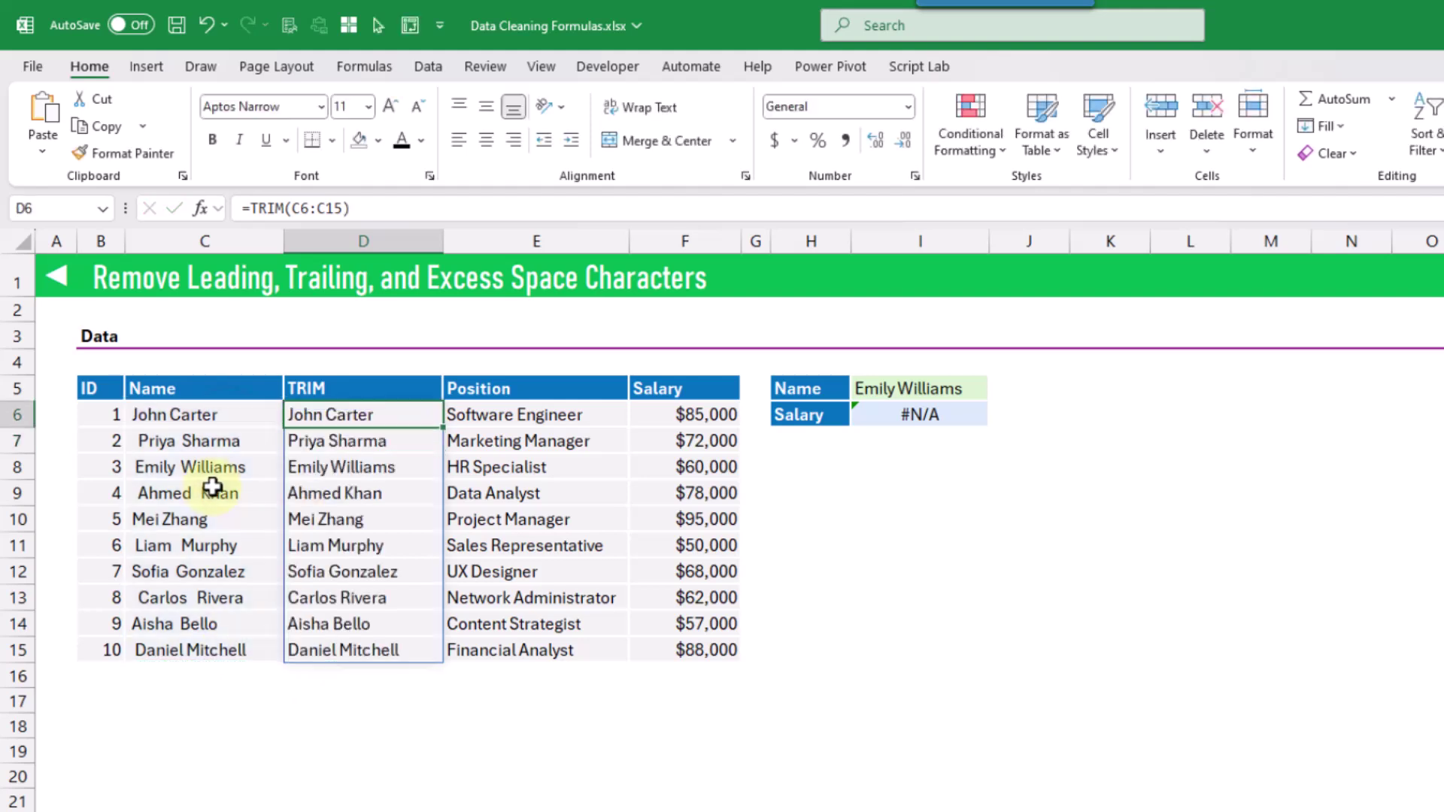
Change the XLOOKUP lookup array in I6 from the Name column to the trimmed names range D6#
left_click(907, 415)
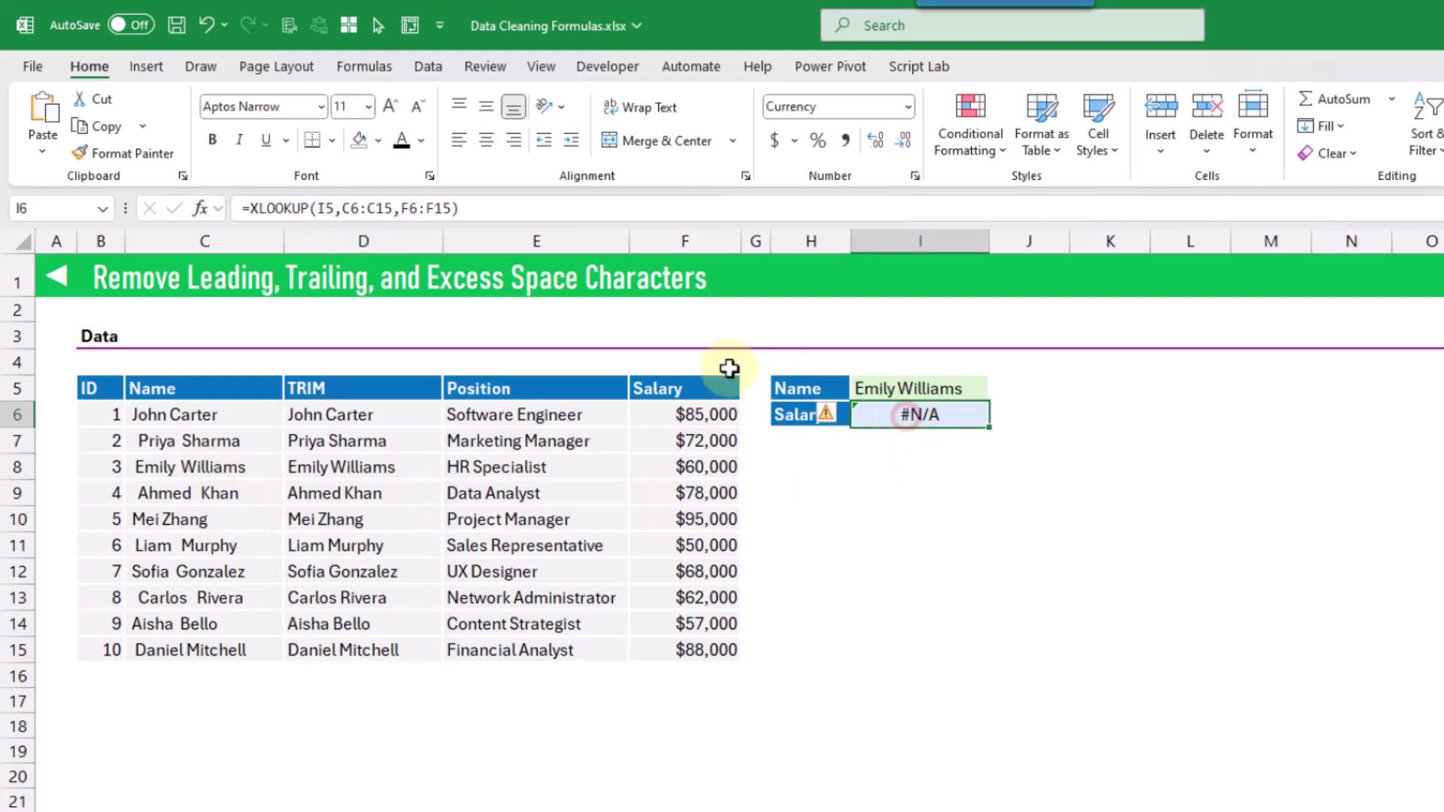
left_click(473, 209)
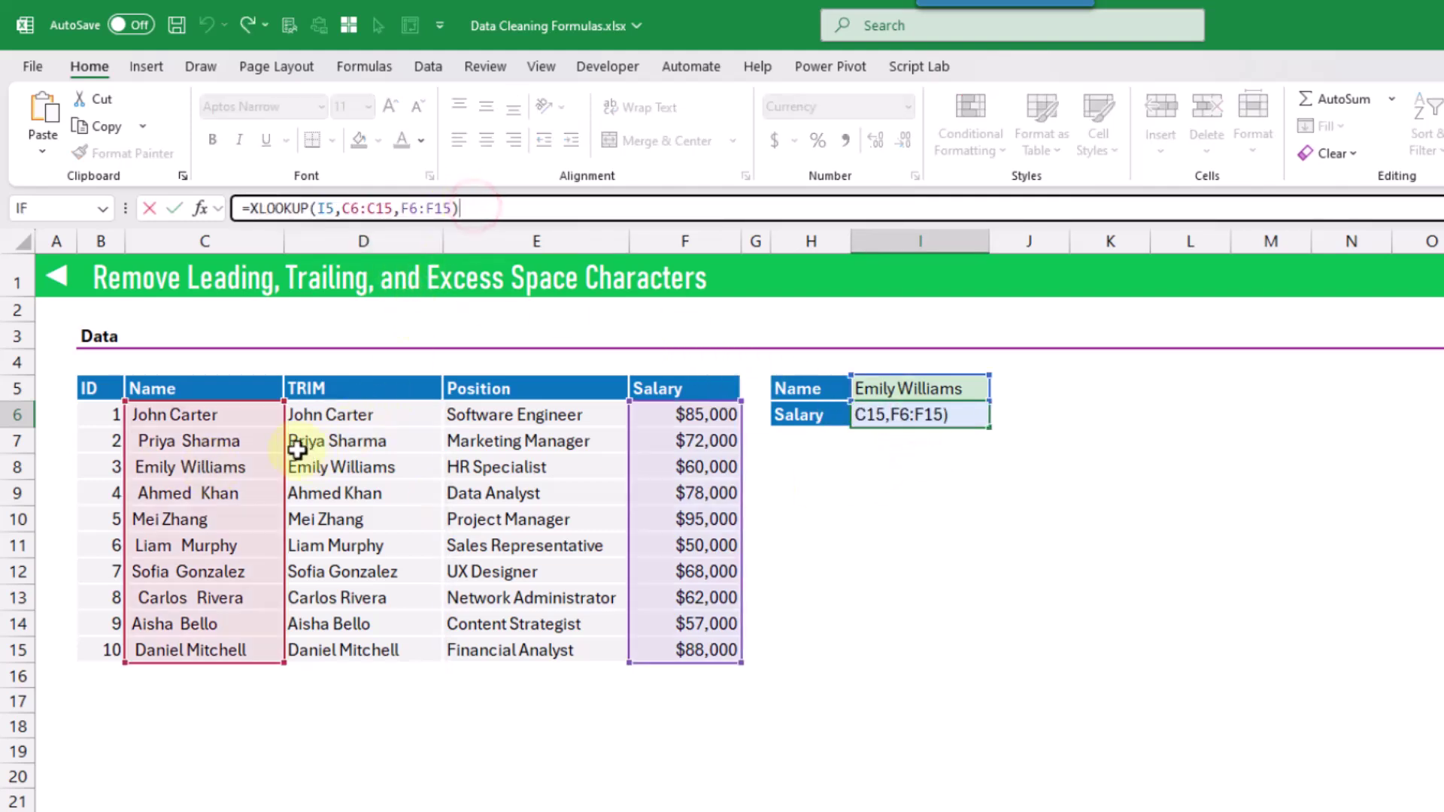
left_click_drag(284, 448, 361, 445)
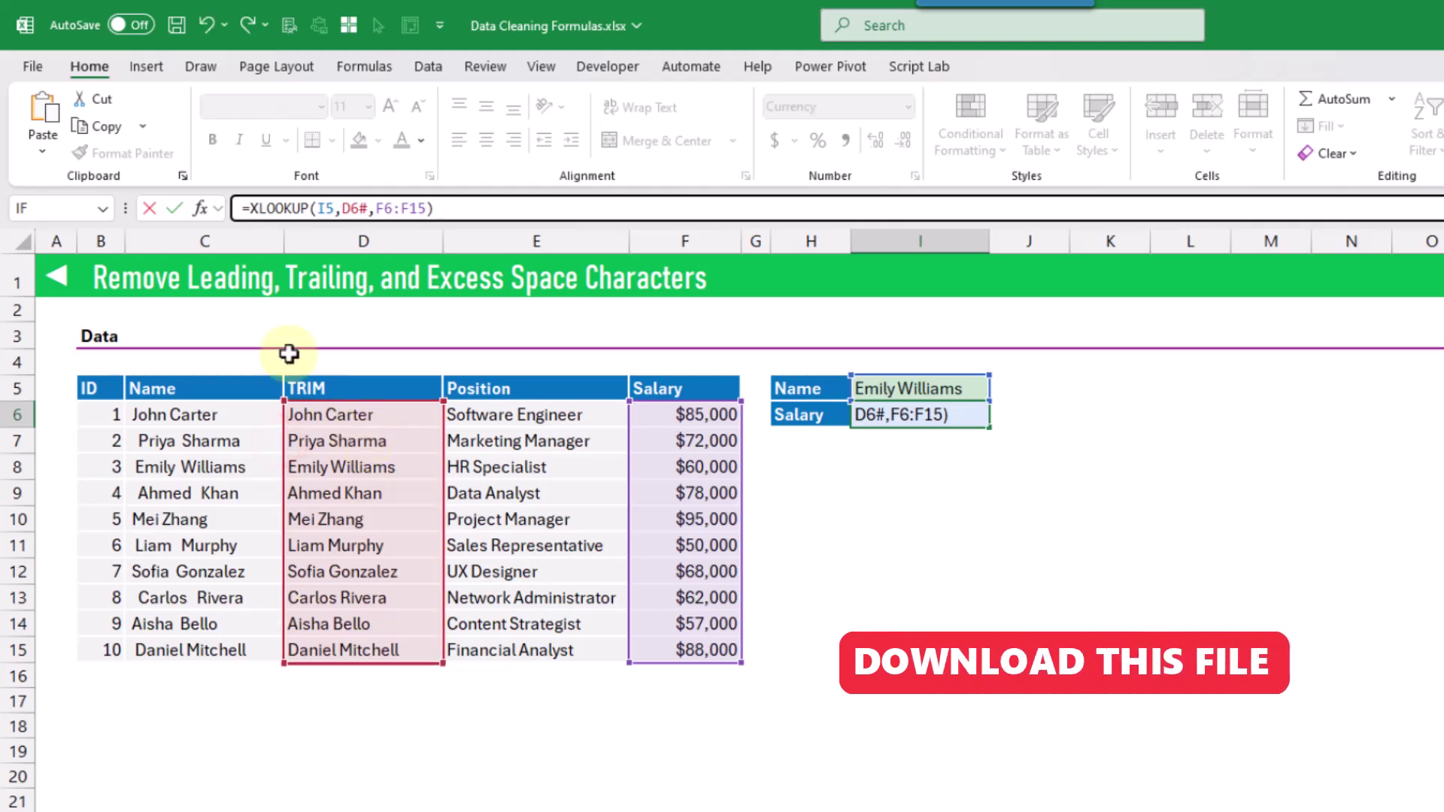
key("ctrl+Return")
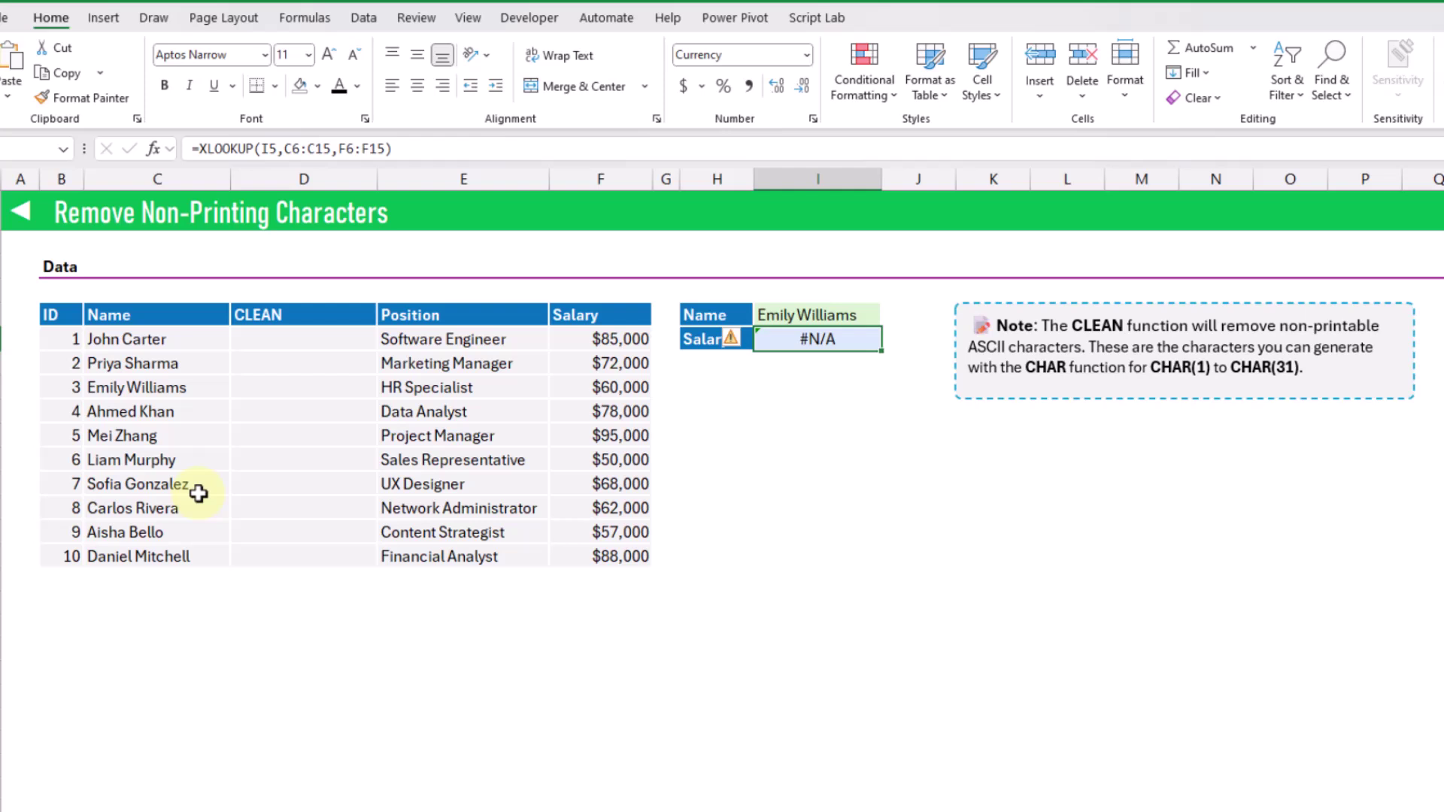
Add a line break at the end of the name in C8 on the Remove Non-Printing Characters sheet
left_click(200, 386)
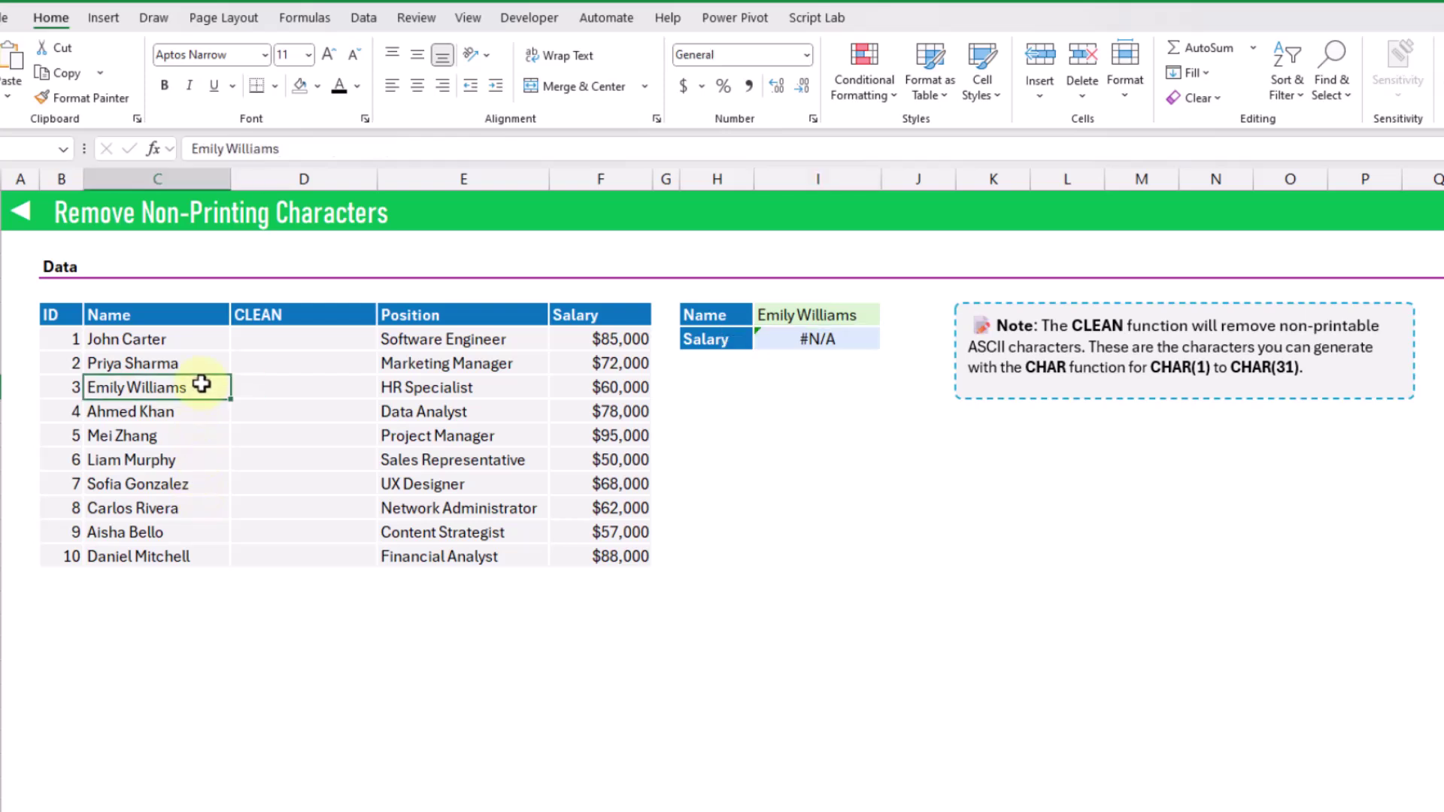
left_click(311, 143)
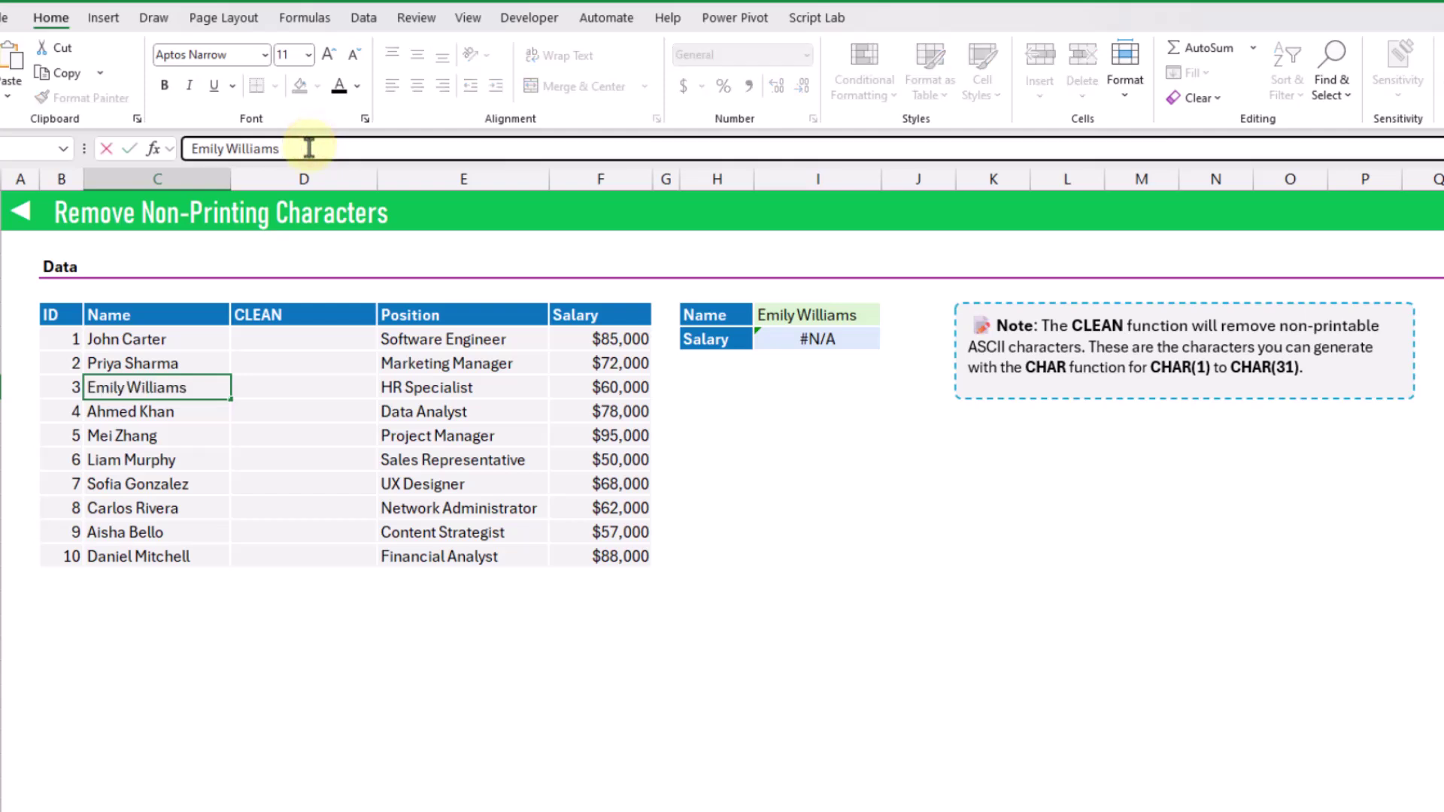
key("alt+Return")
key("Return")
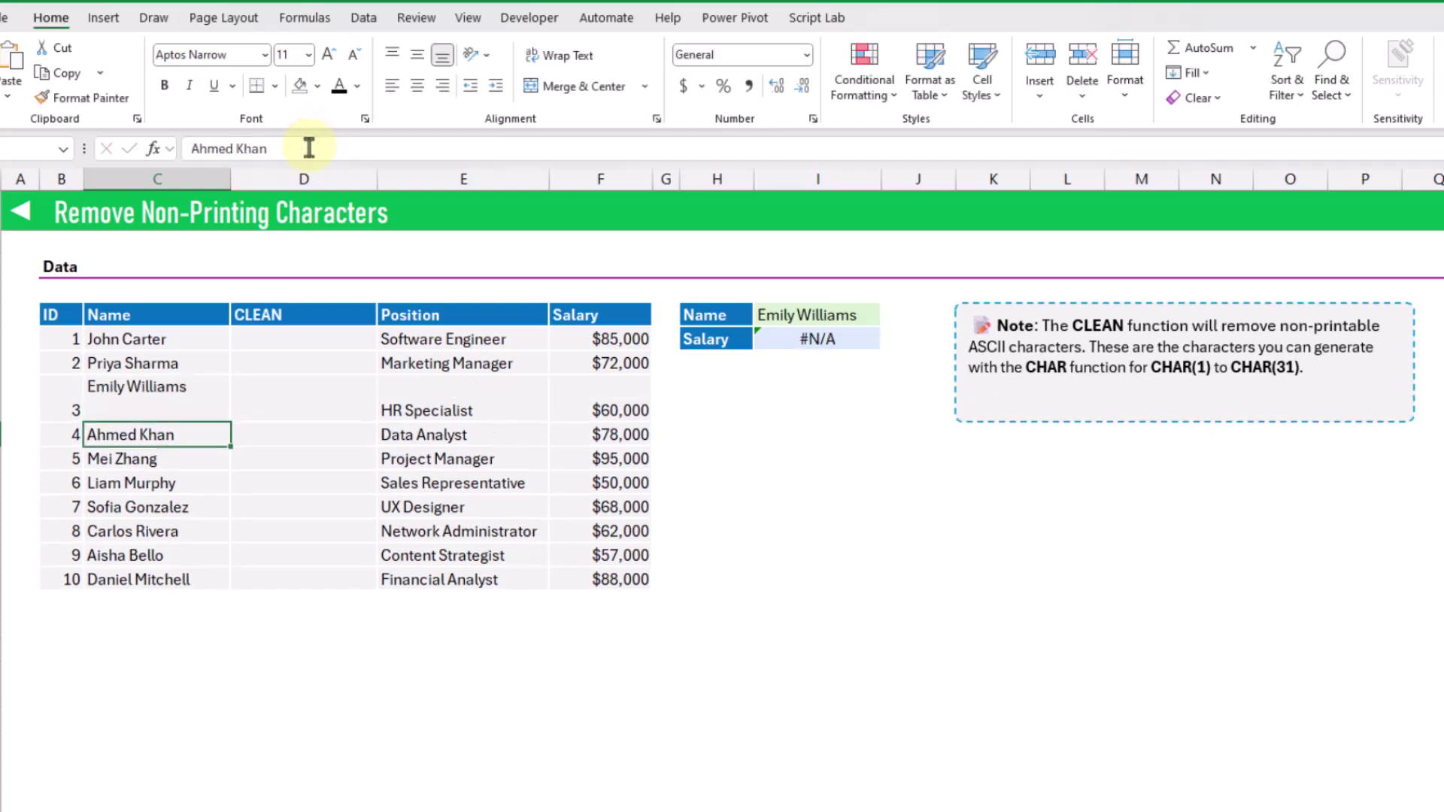
key("Up")
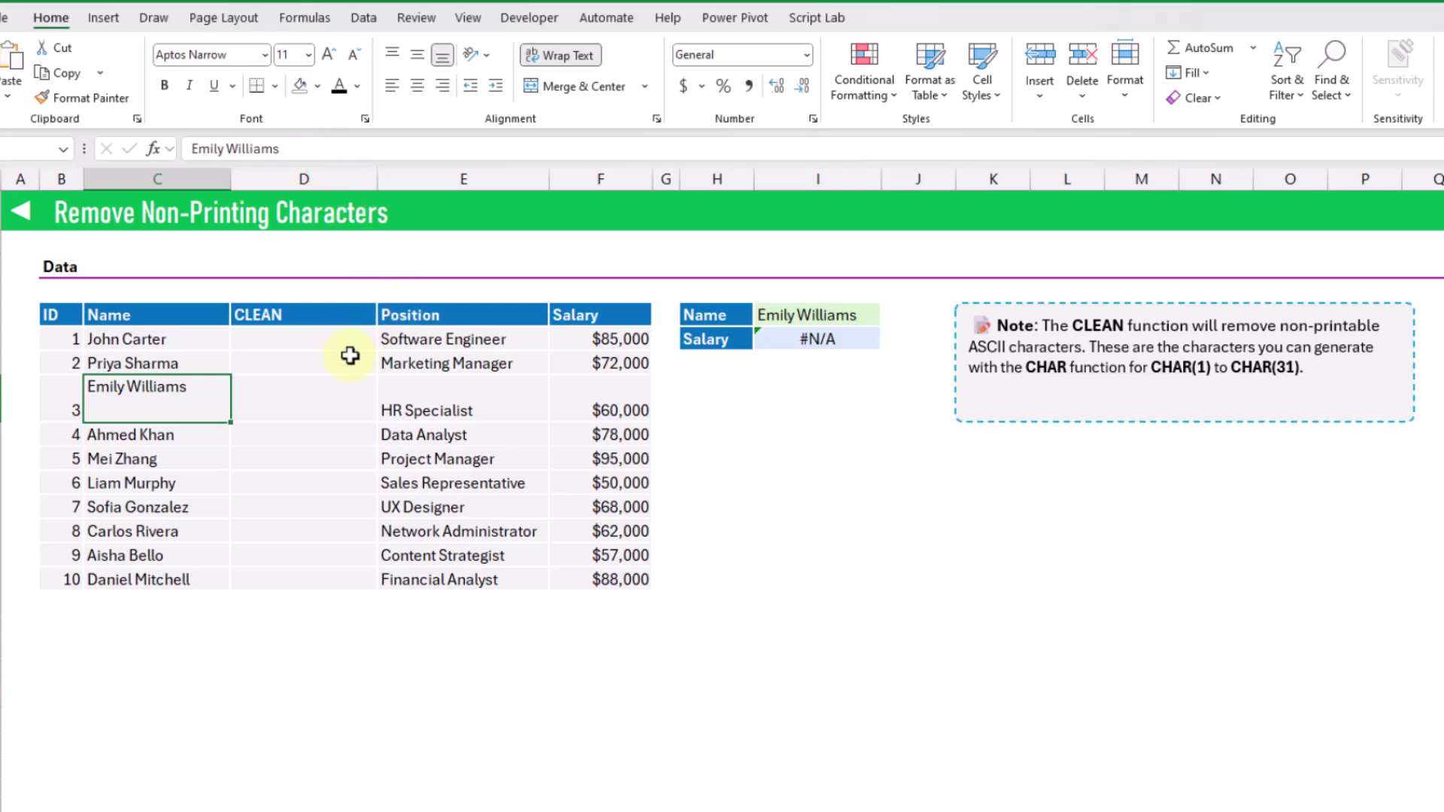
Enter =CLEAN(C6:C15) in D6 to strip the non-printing characters from all the names
left_click(304, 338)
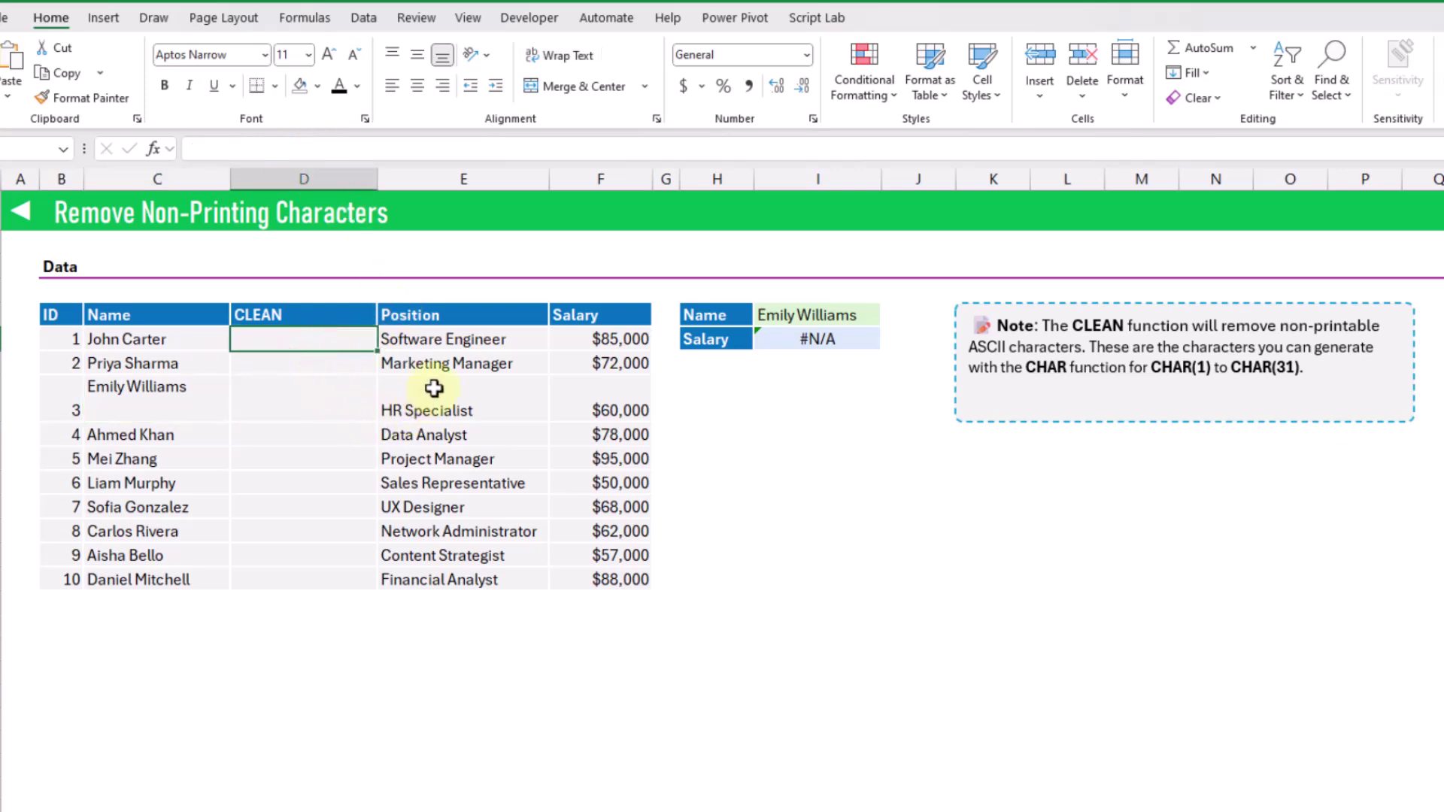
type("=clea")
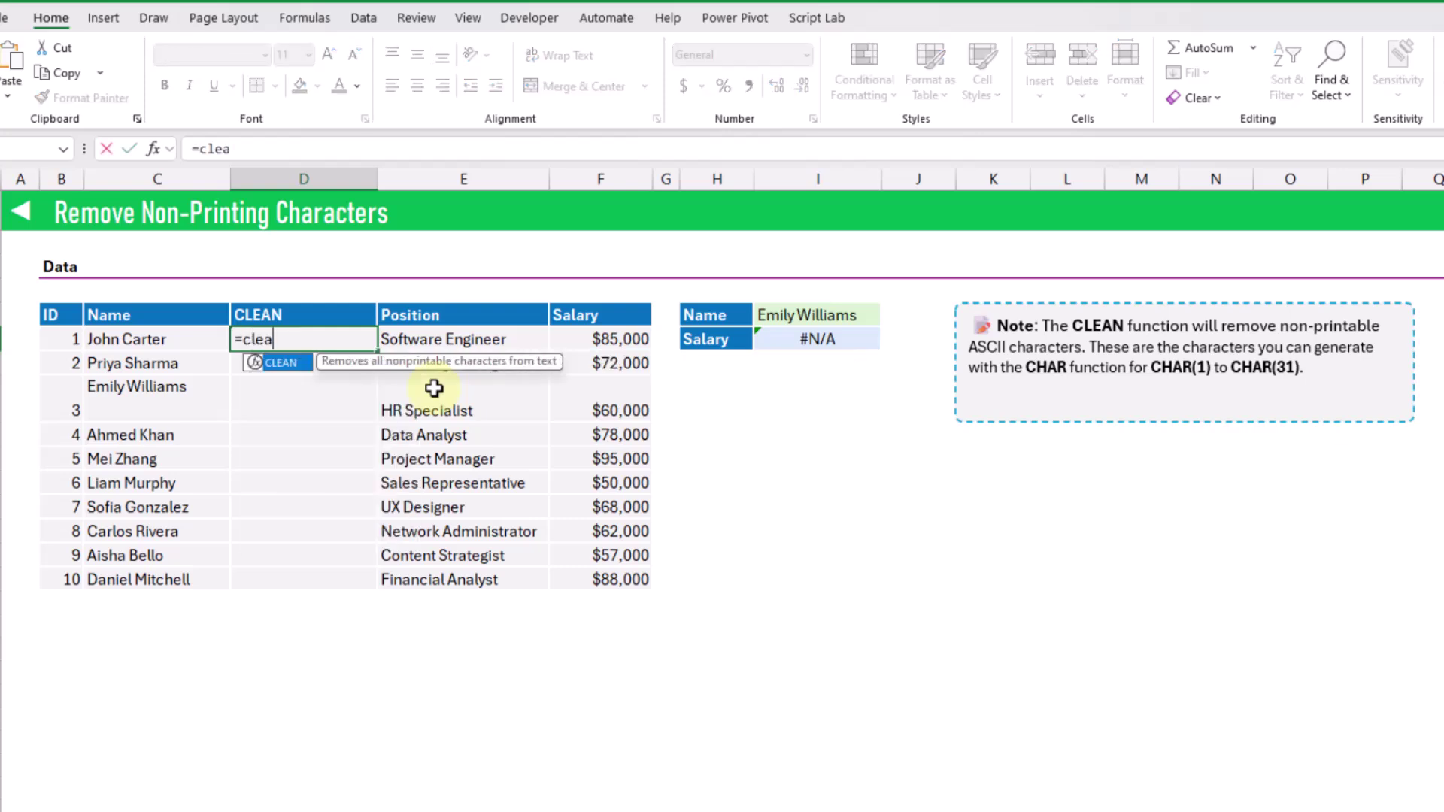
key("Tab")
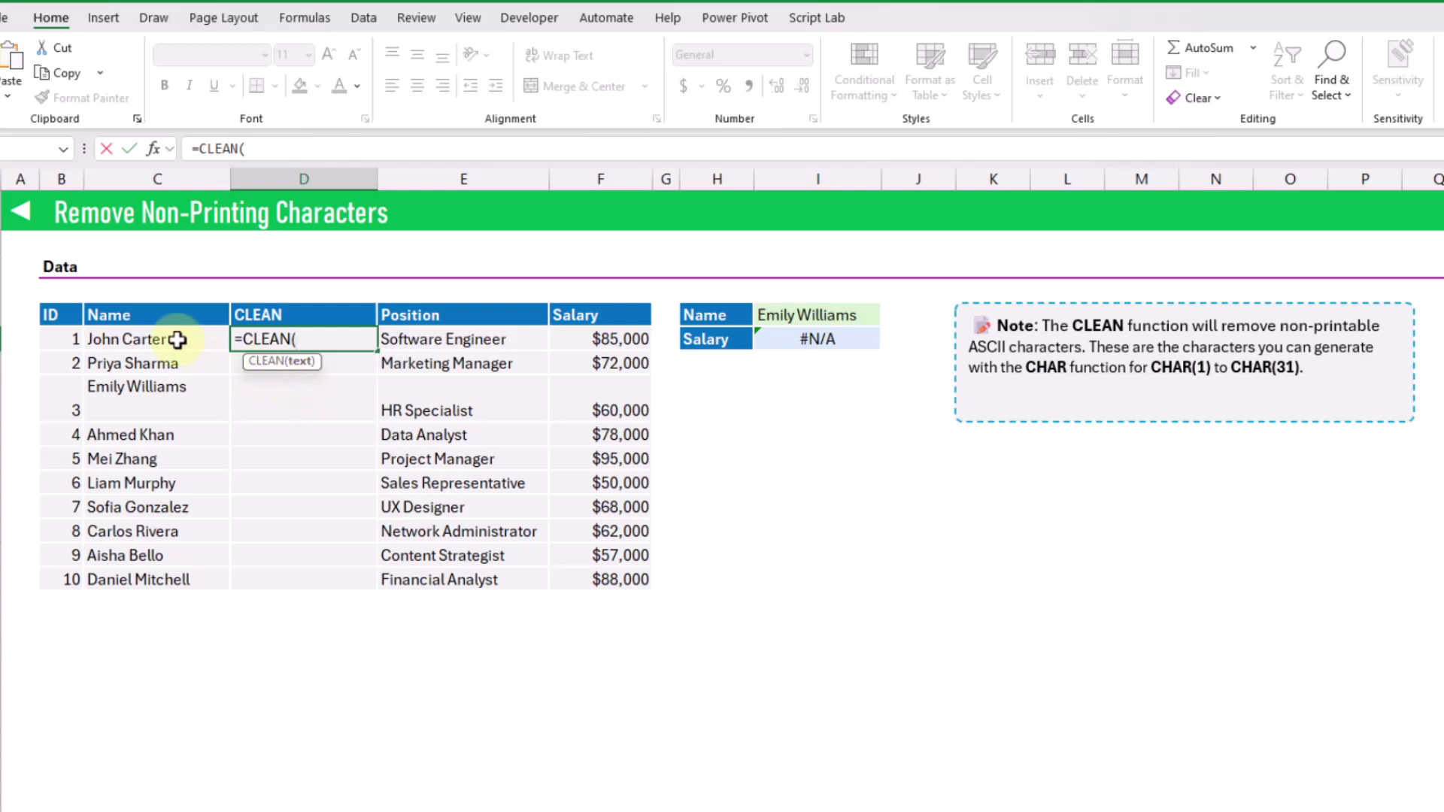
left_click_drag(178, 340, 186, 577)
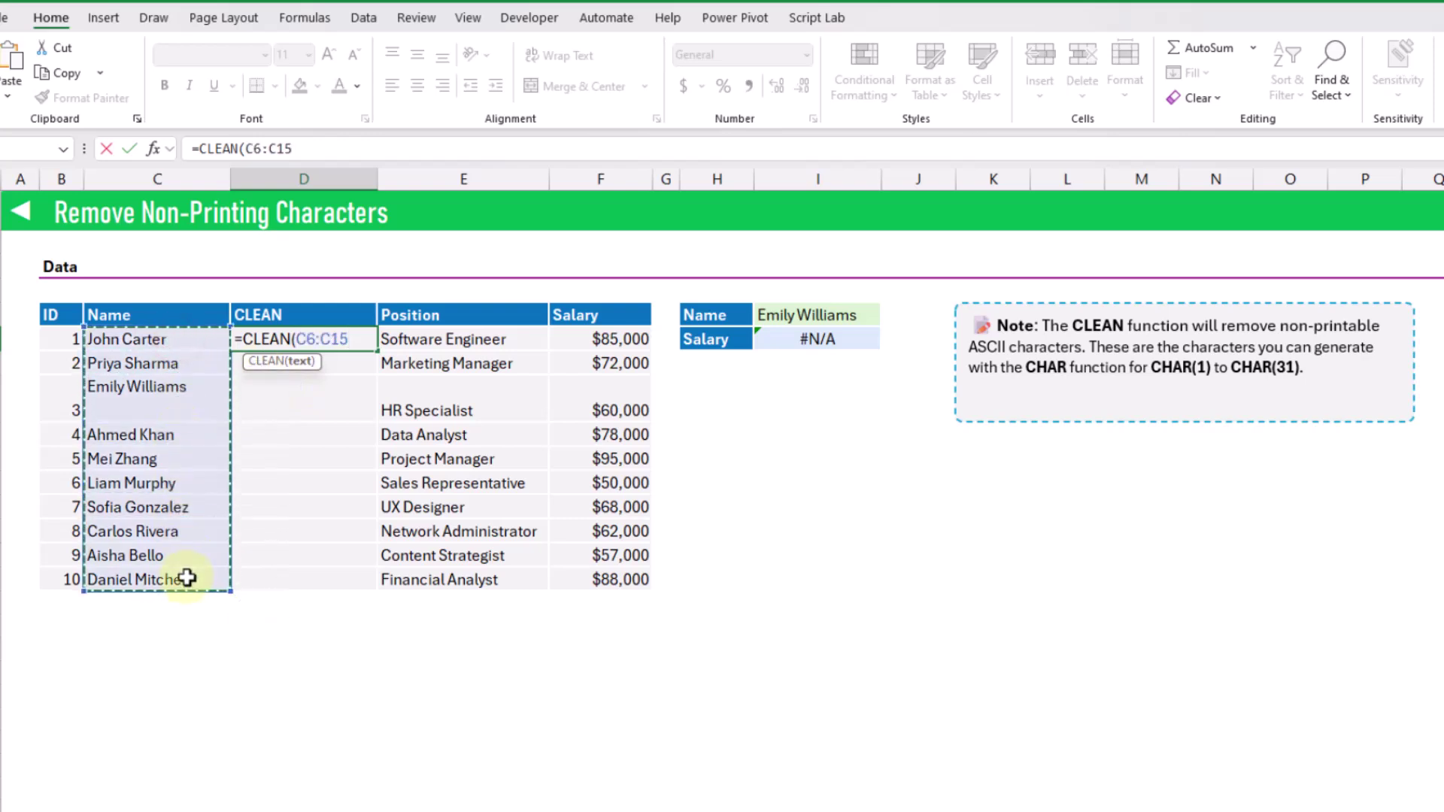
key("Return")
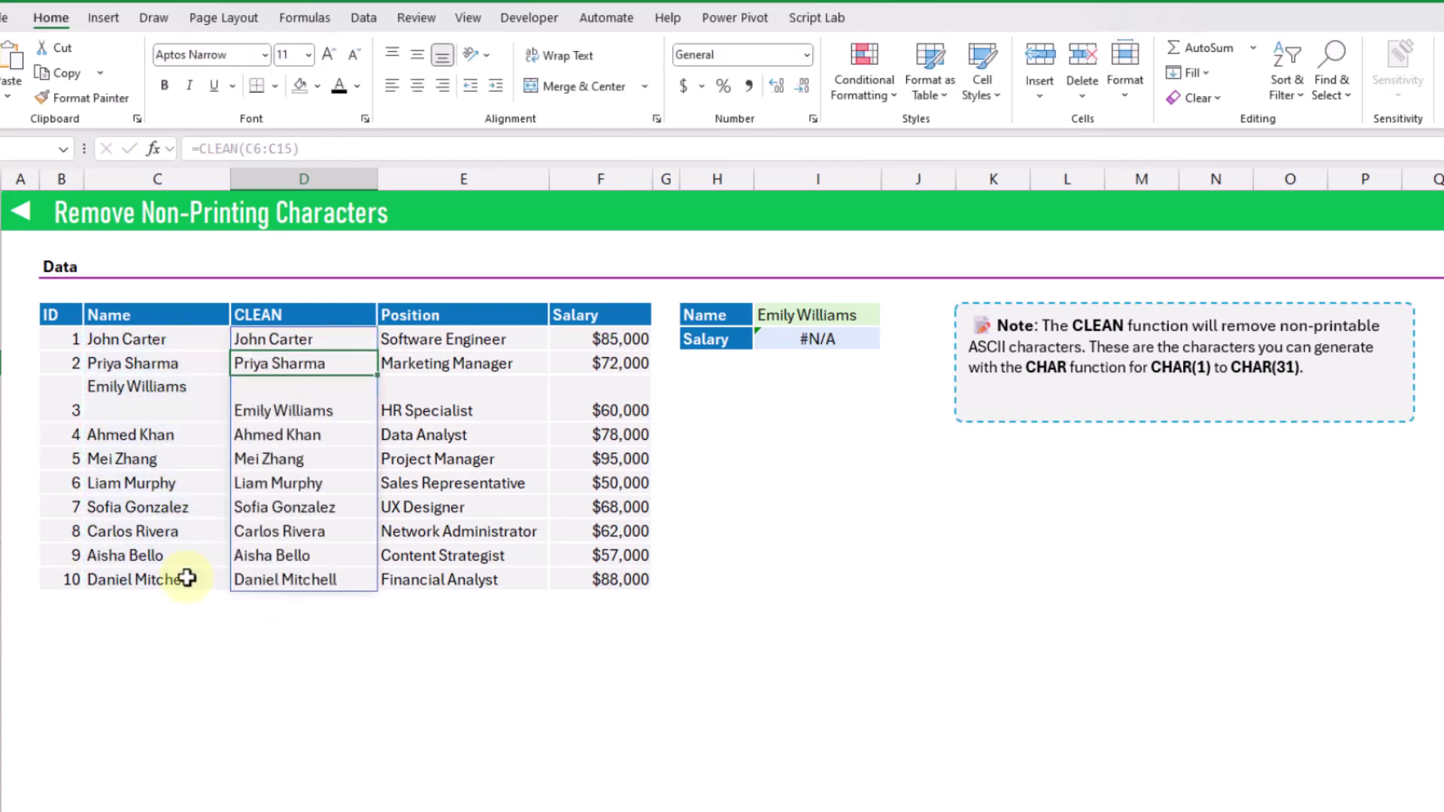
key("Up")
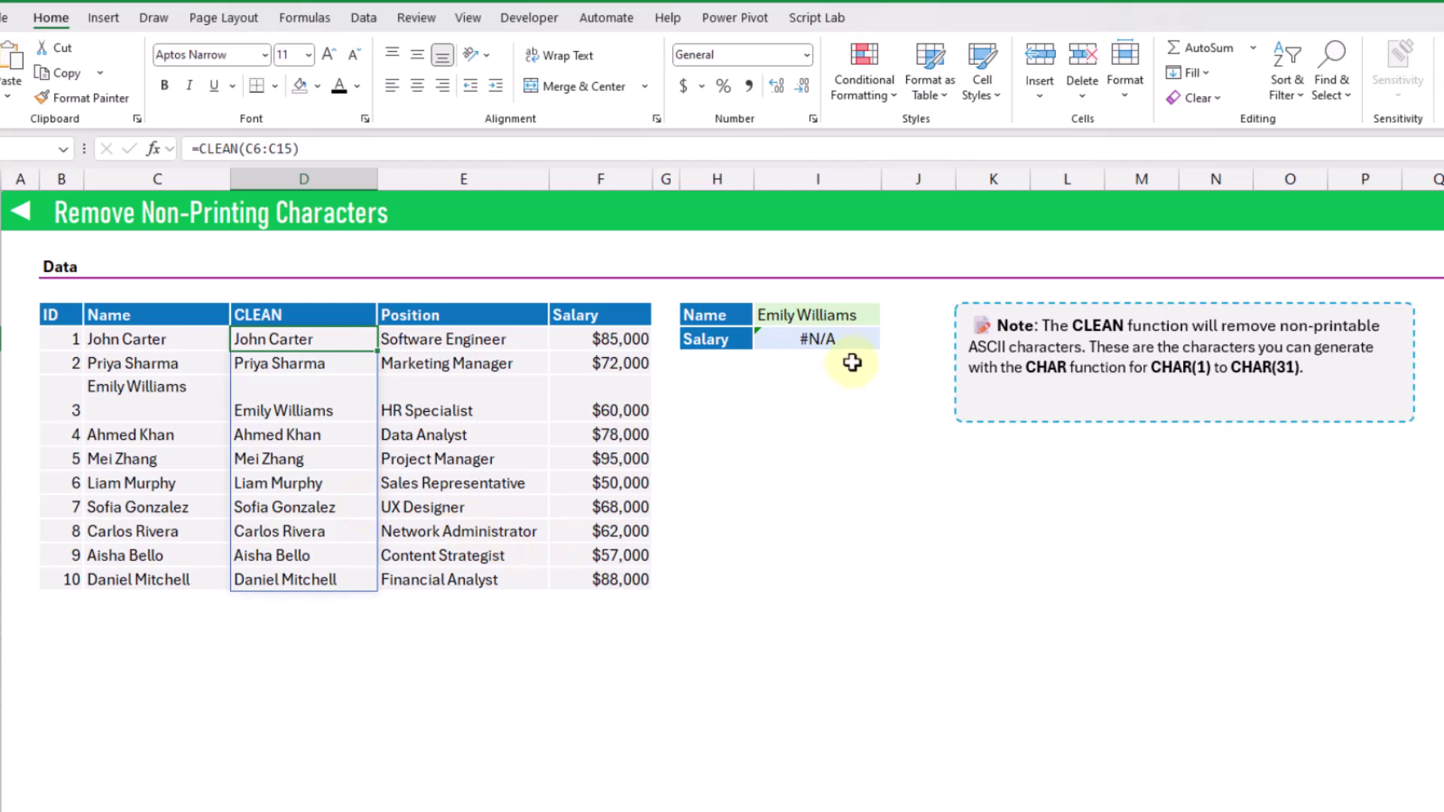
Point the XLOOKUP lookup array in I6 to the cleaned names range D6#
left_click(831, 340)
left_click(508, 159)
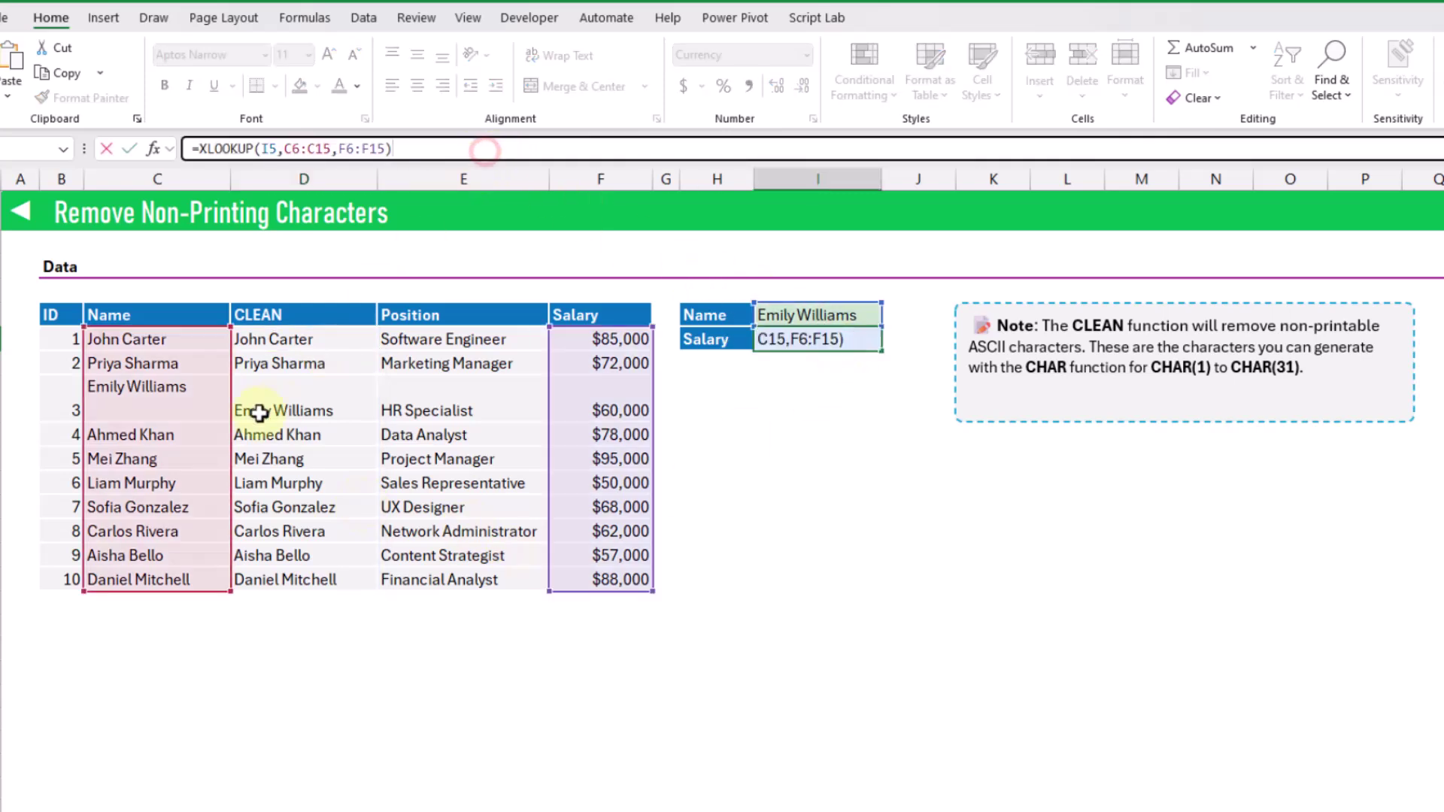
left_click_drag(229, 391, 310, 392)
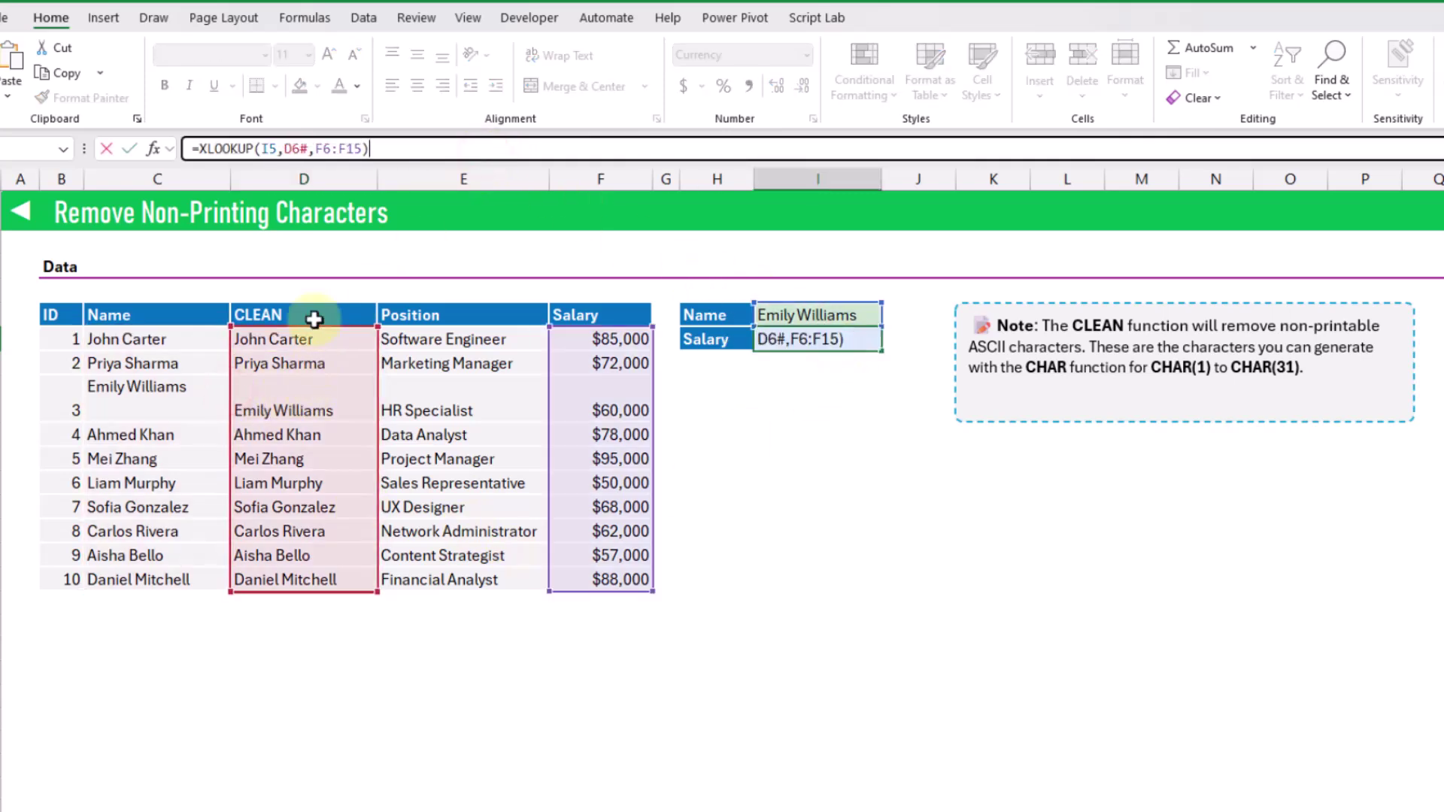
left_click(129, 148)
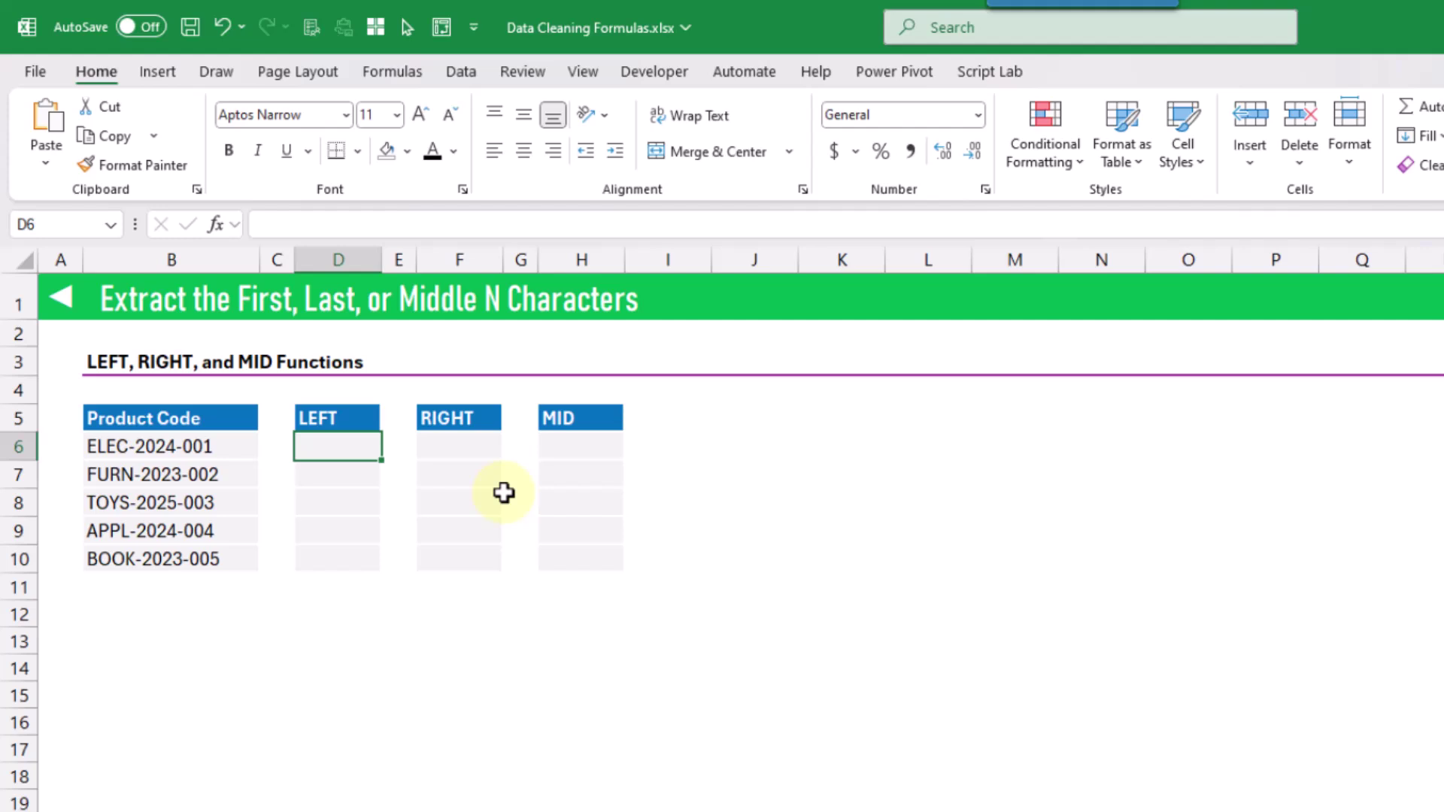
Enter =LEFT(B6:B10,4) in D6 to extract the first four characters of every product code
type("=lef")
key("Tab")
key("Left")
key("Left")
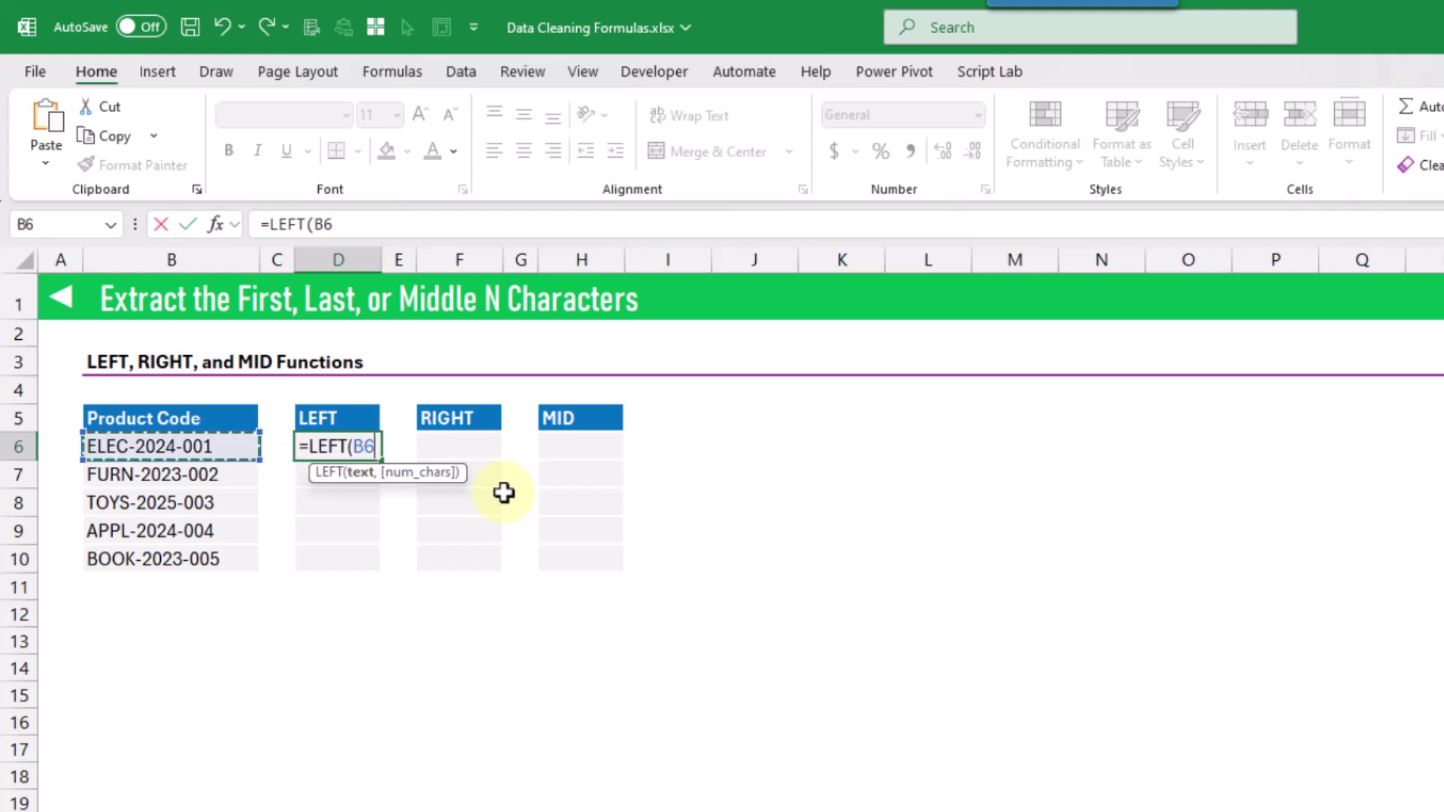
key("ctrl+shift+Down")
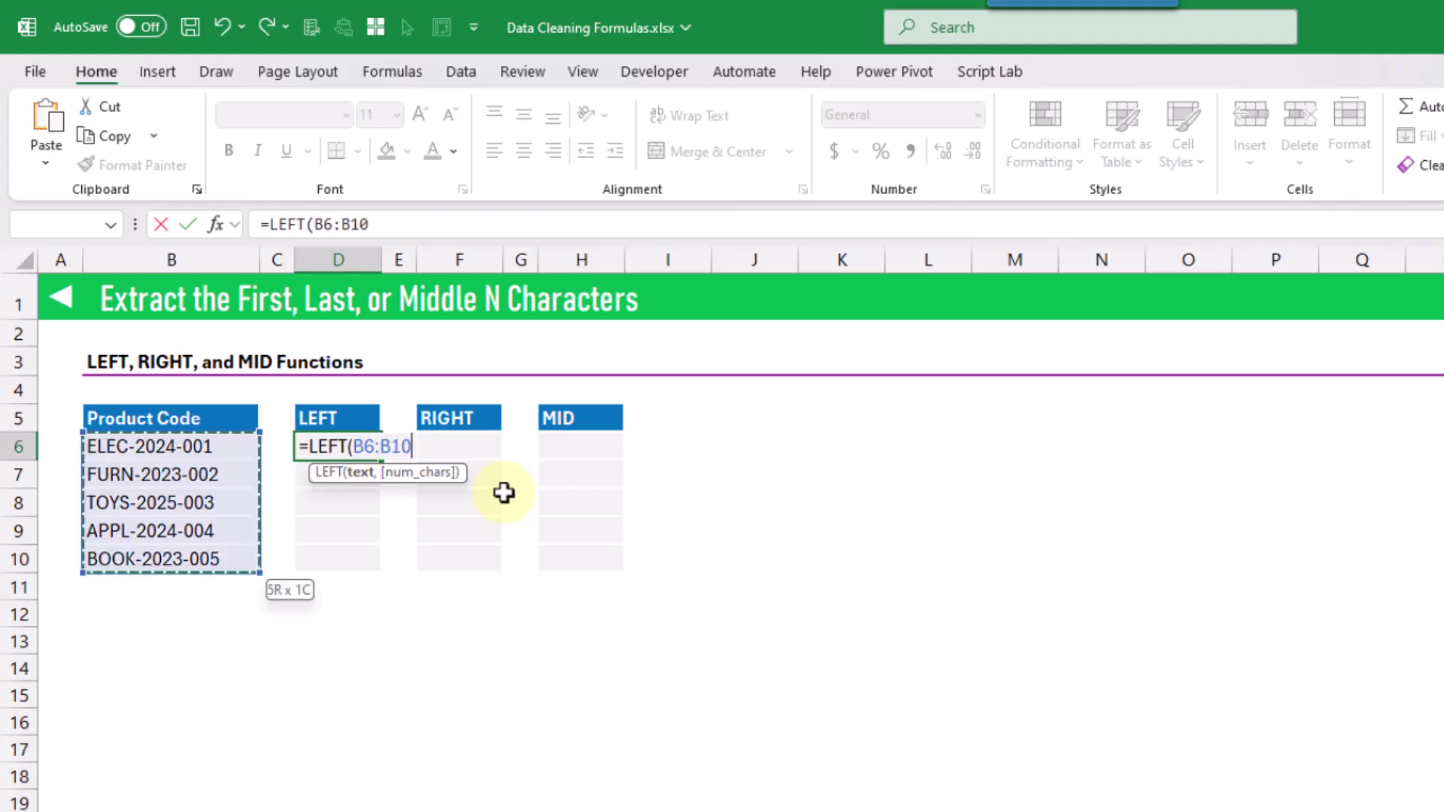
type(",4")
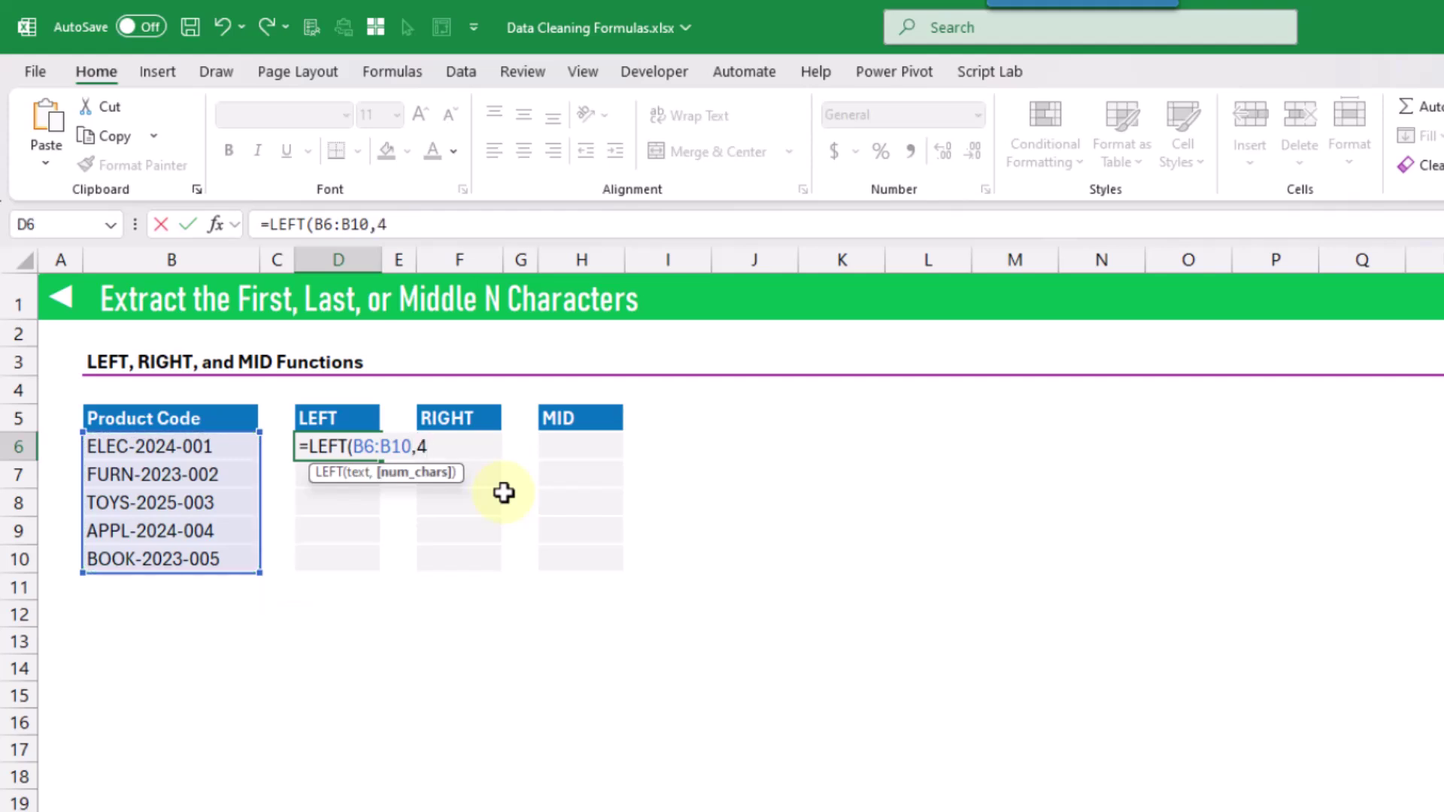
type(")")
key("Return")
key("Up")
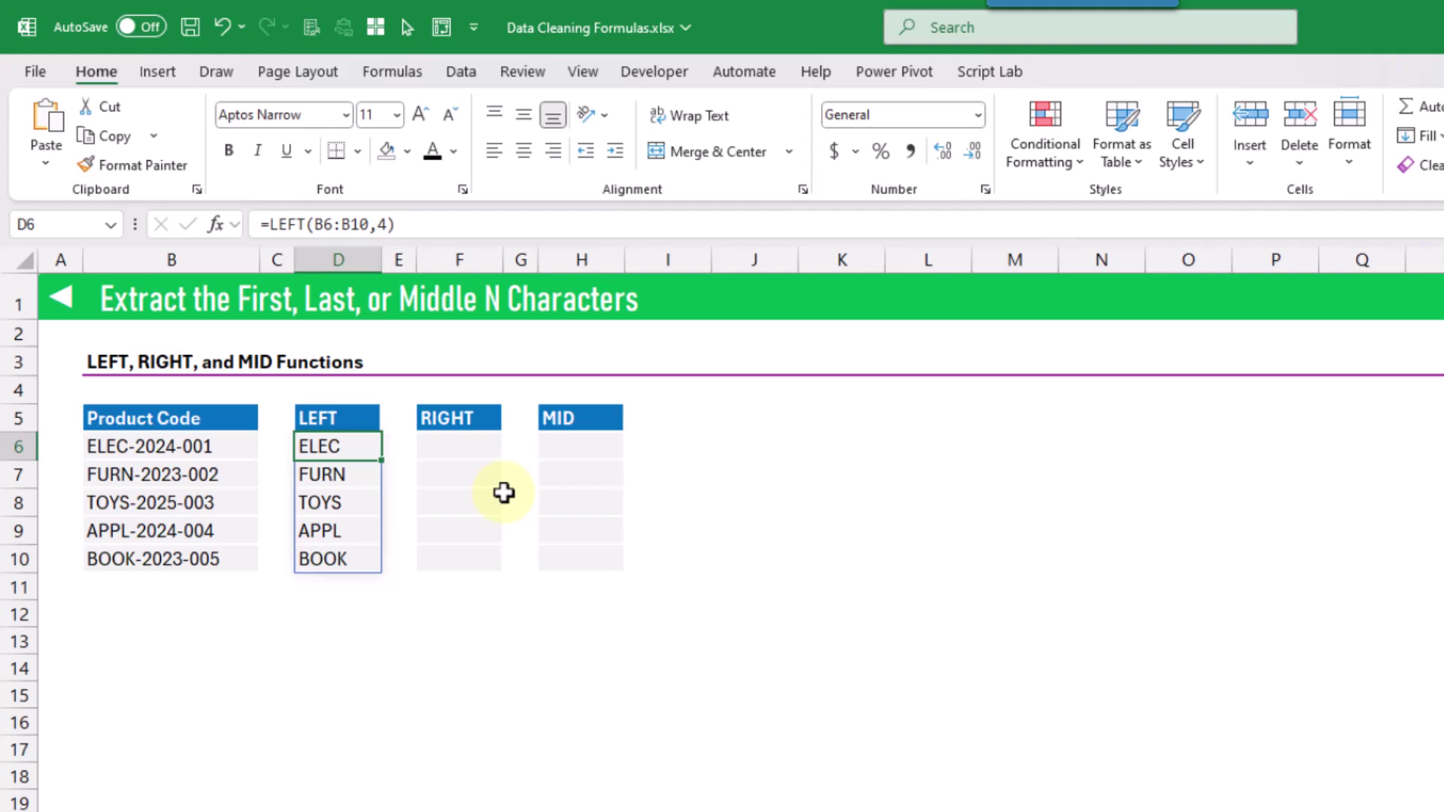
Enter =RIGHT(B6:B10,3) in F6 to extract the last three characters of every product code
key("Right")
key("Right")
type("=")
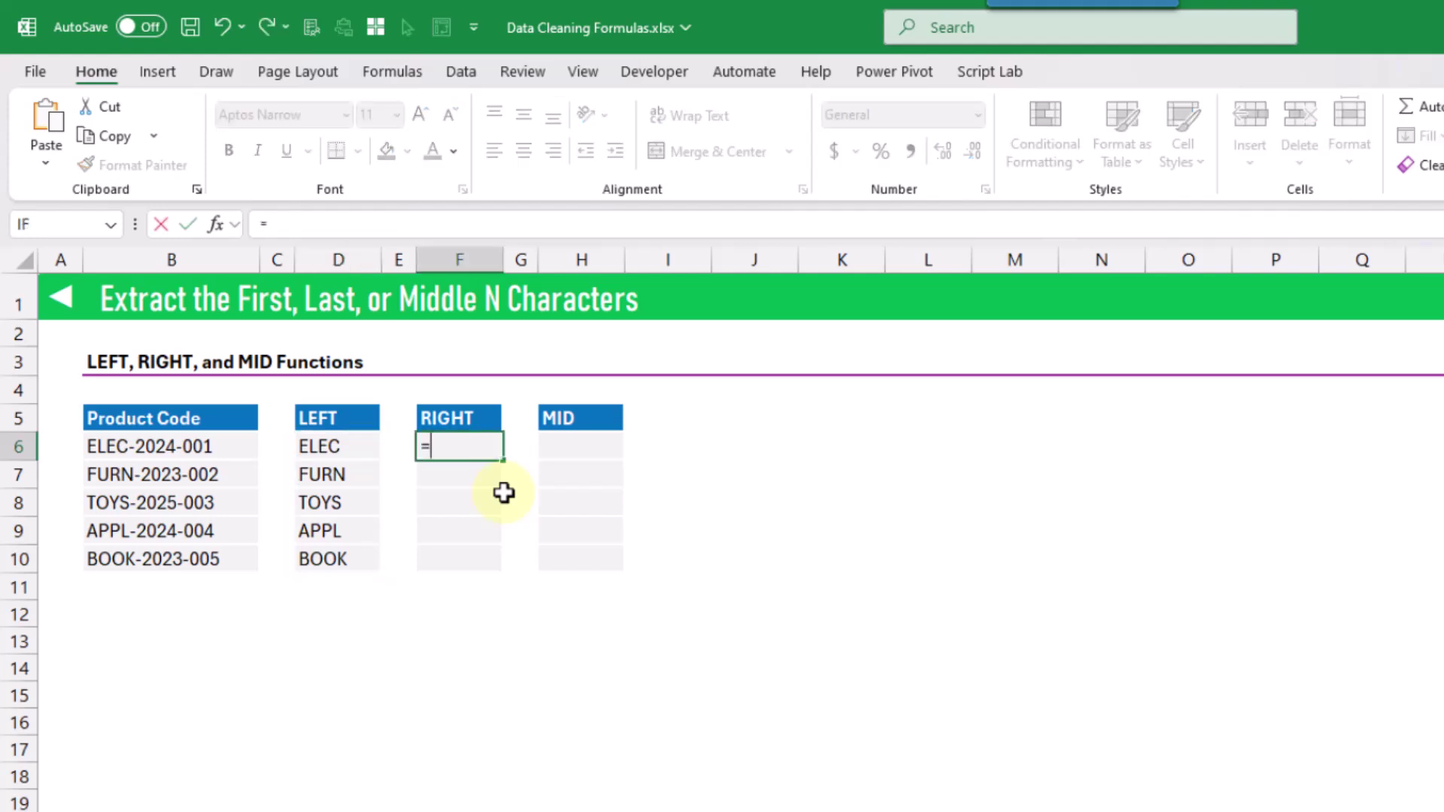
type("right")
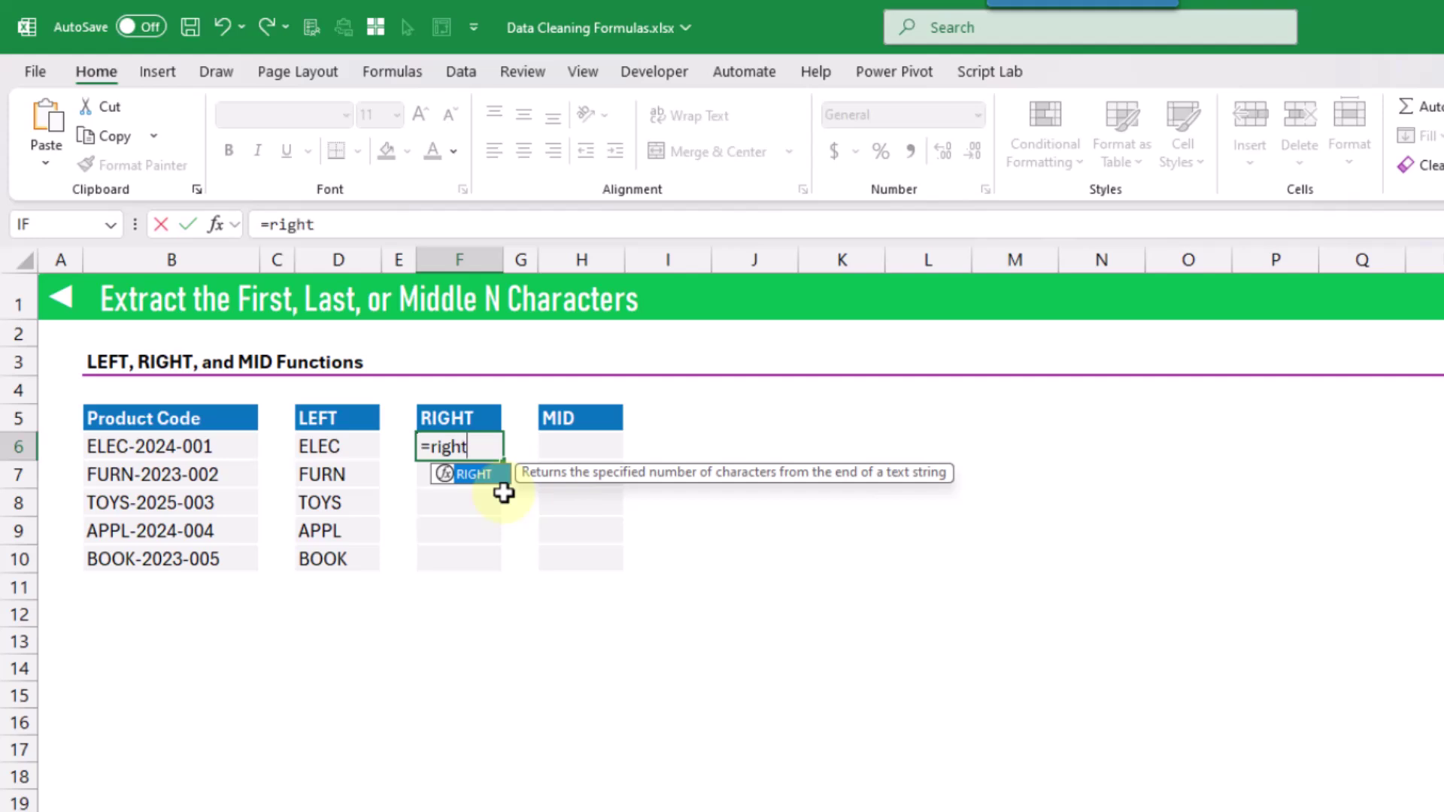
key("Tab")
key("Left")
key("Left")
key("Left")
key("Left")
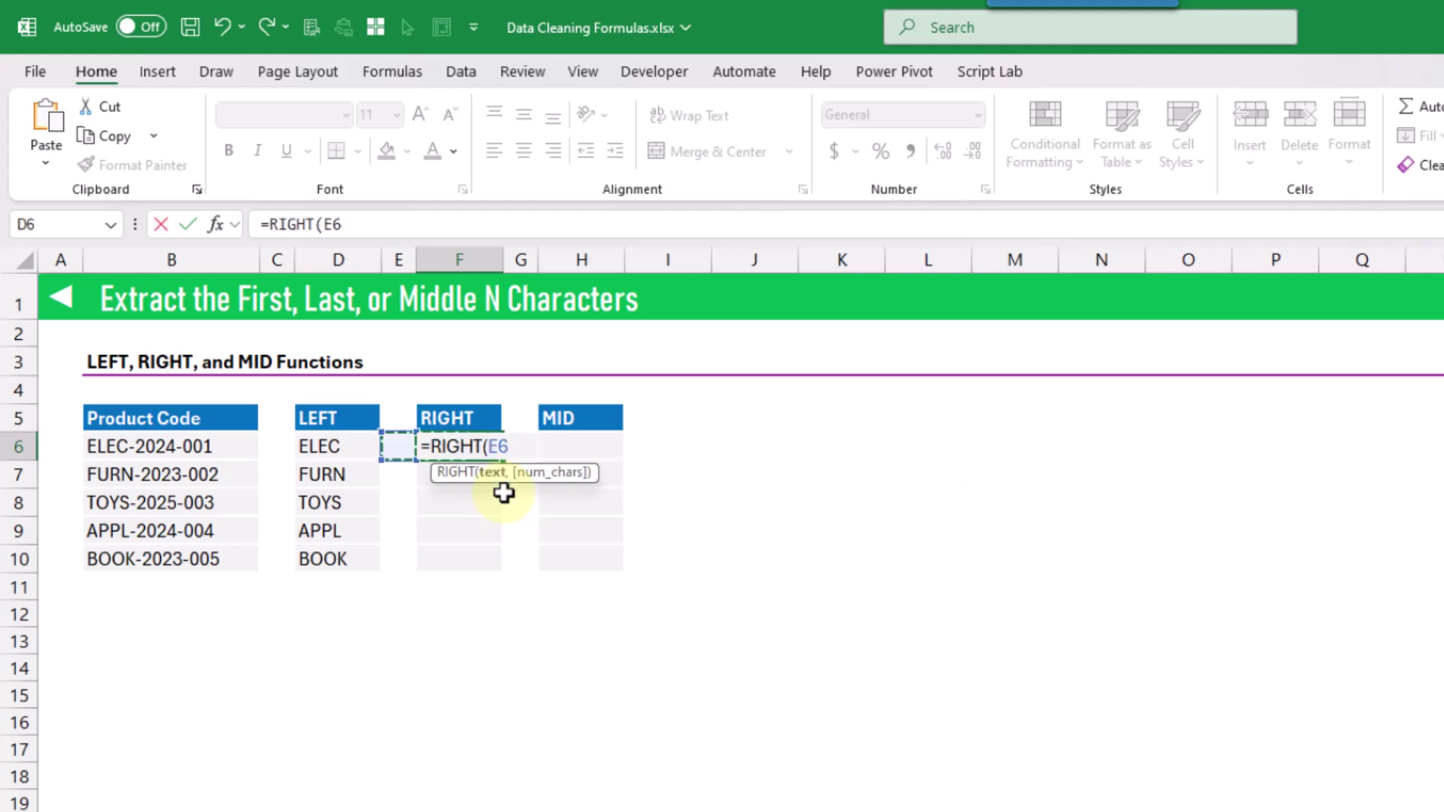
key("ctrl+shift+Down")
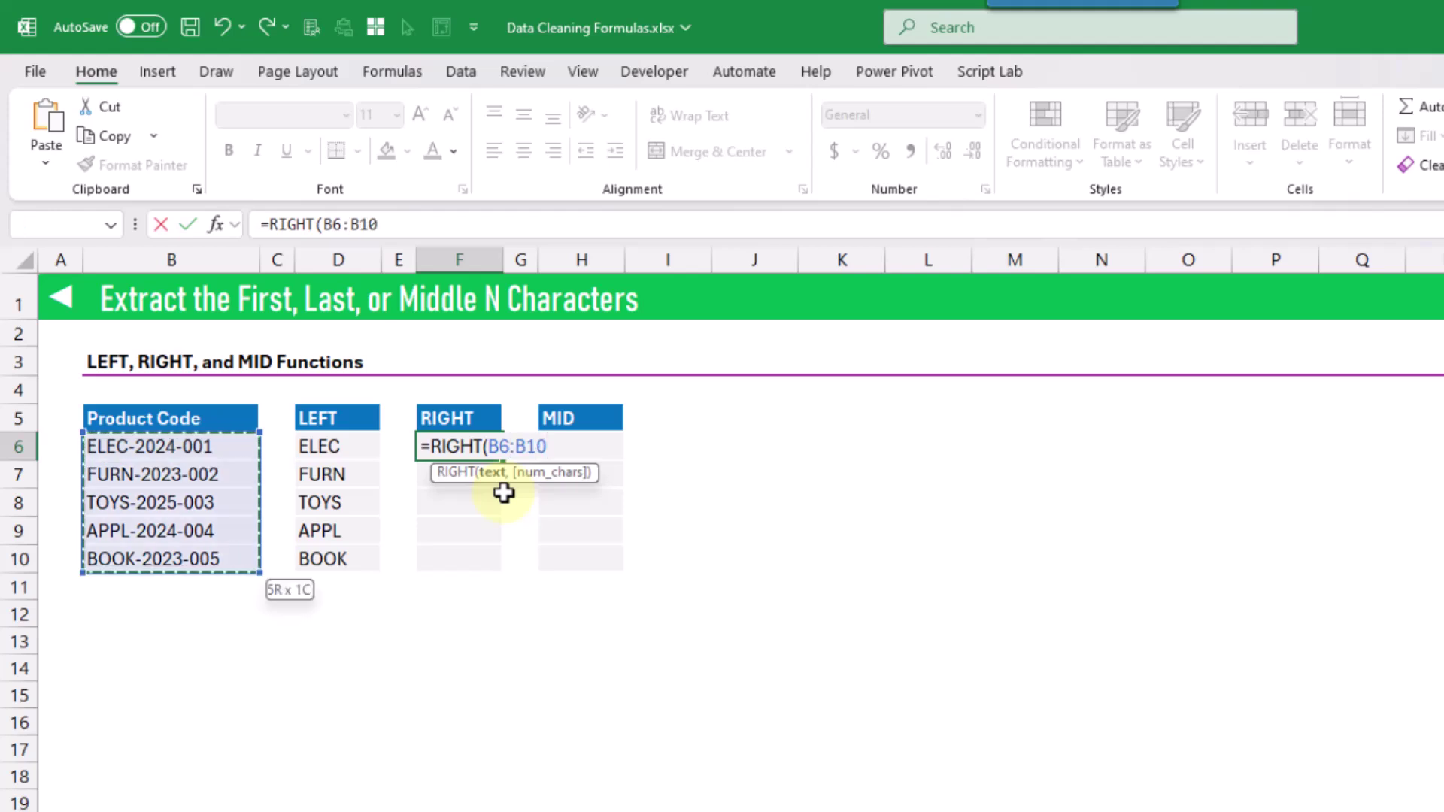
type(",3)")
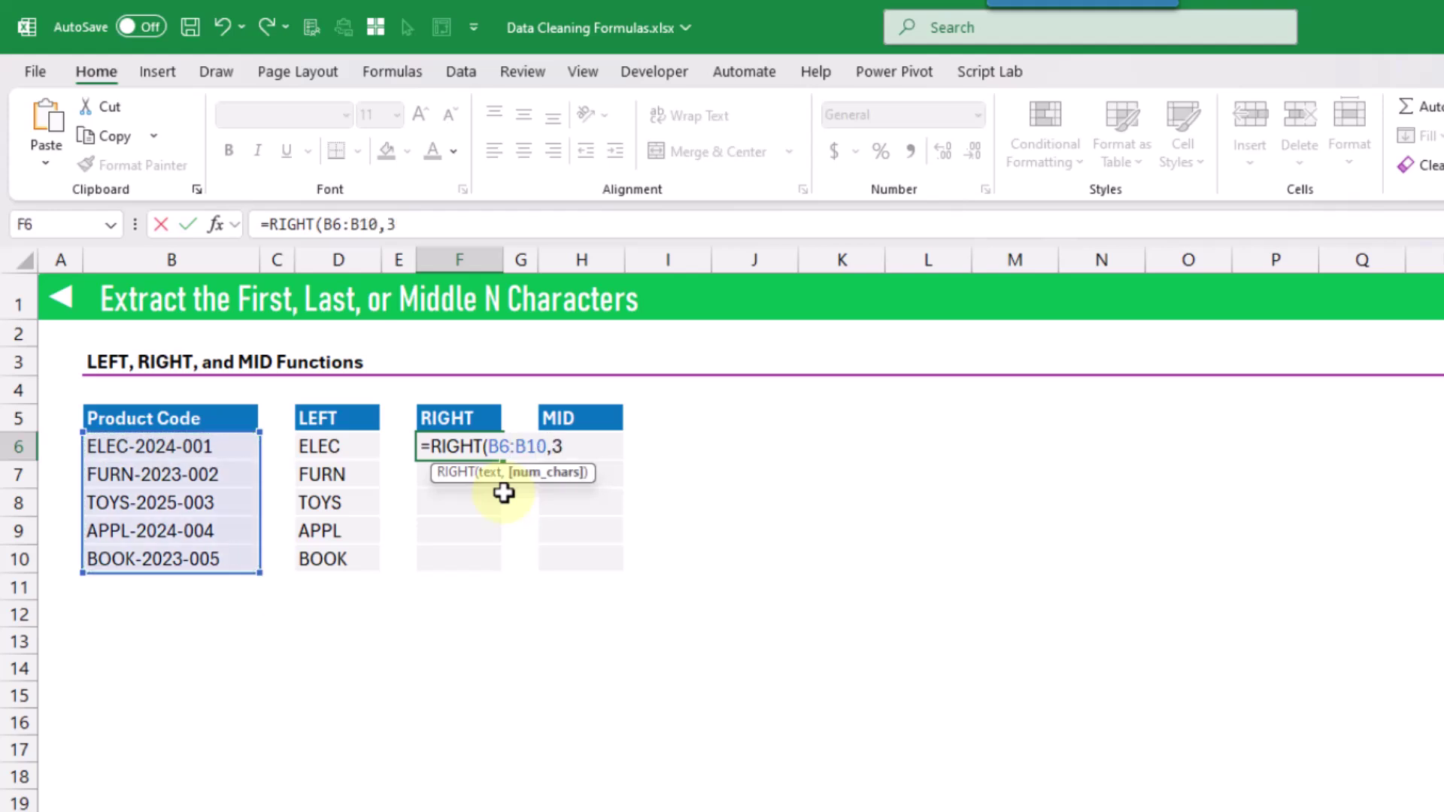
key("Return")
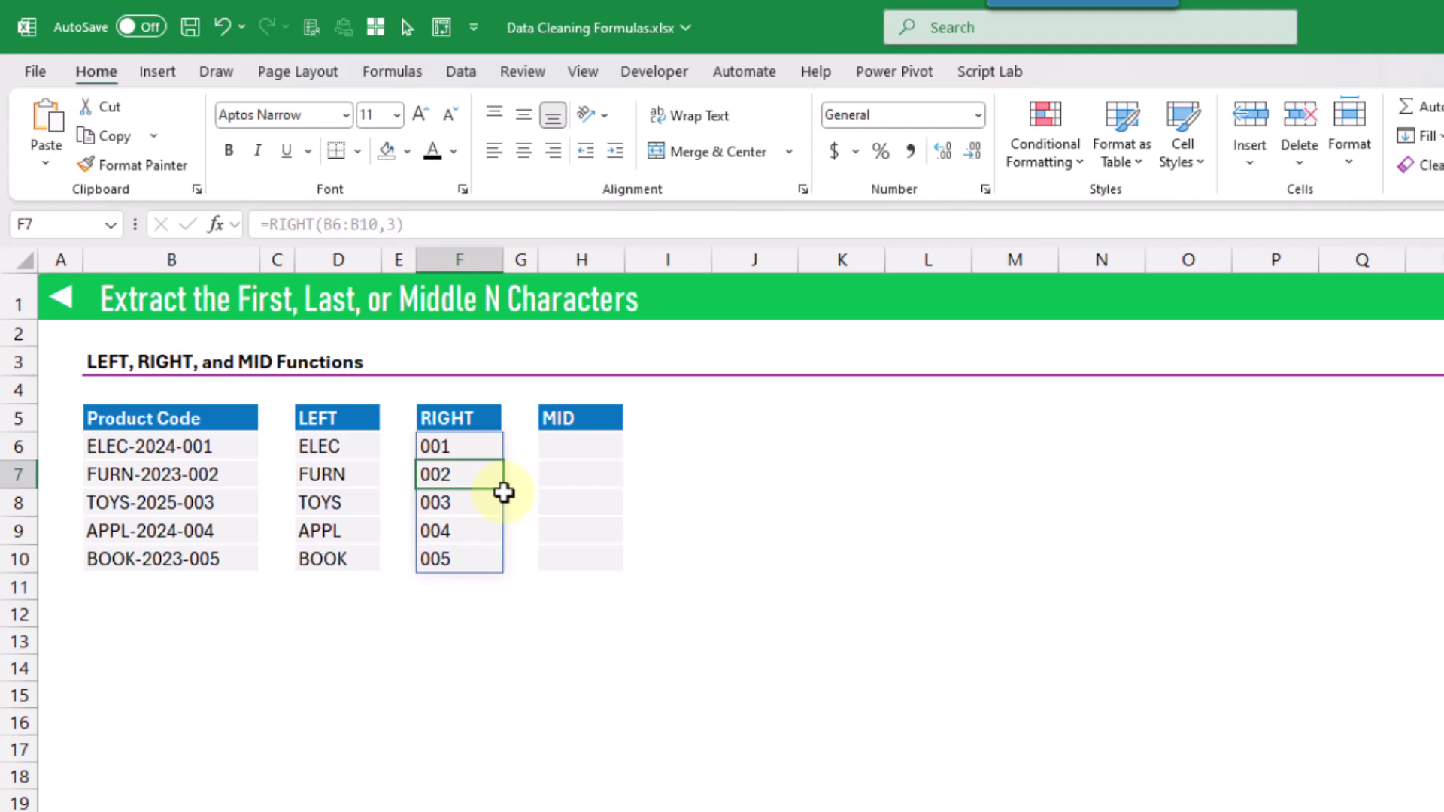
Enter =MID(B6:B10,6,4) in H6 to extract the four-character year from the middle of every product code
key("Up")
key("Right")
key("Right")
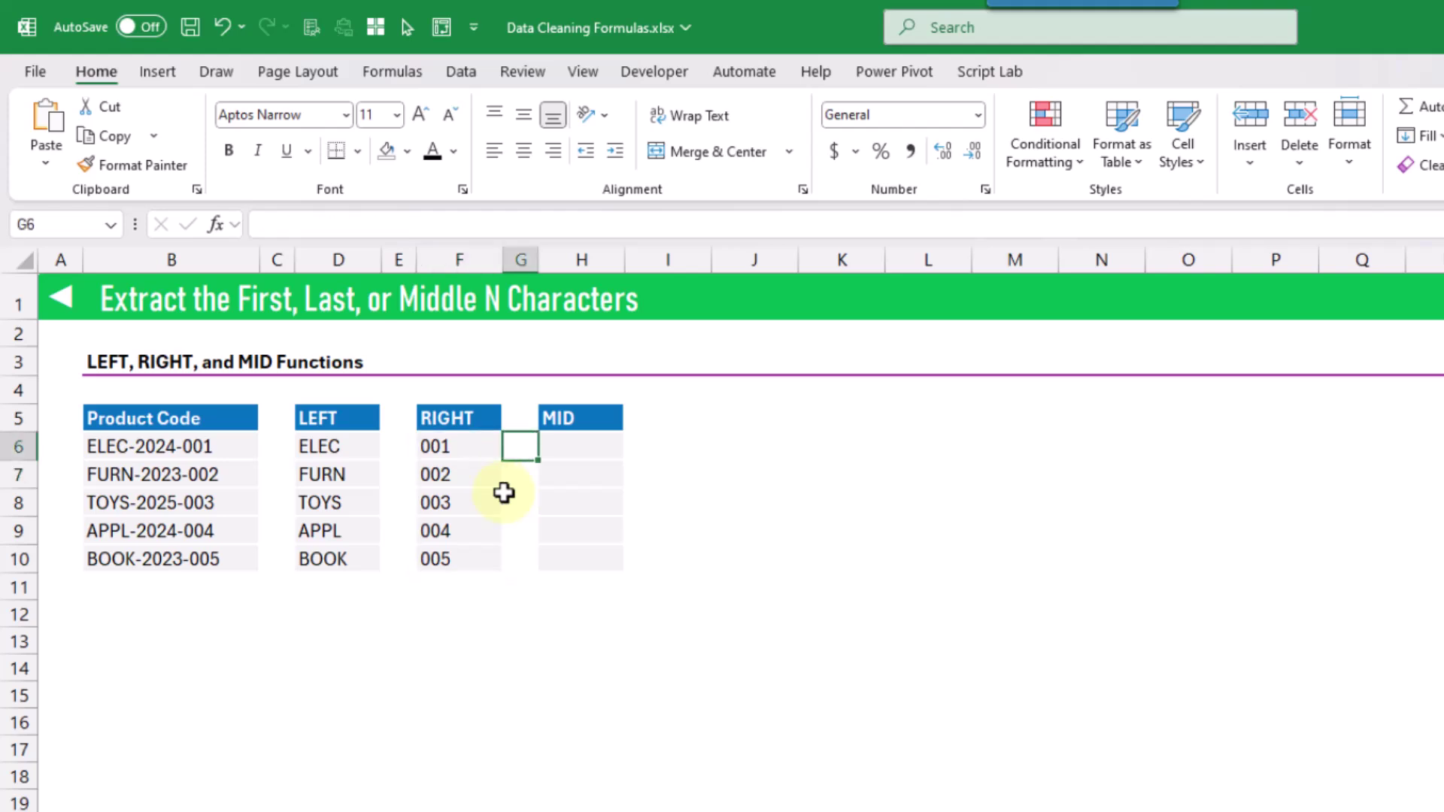
type("=mid")
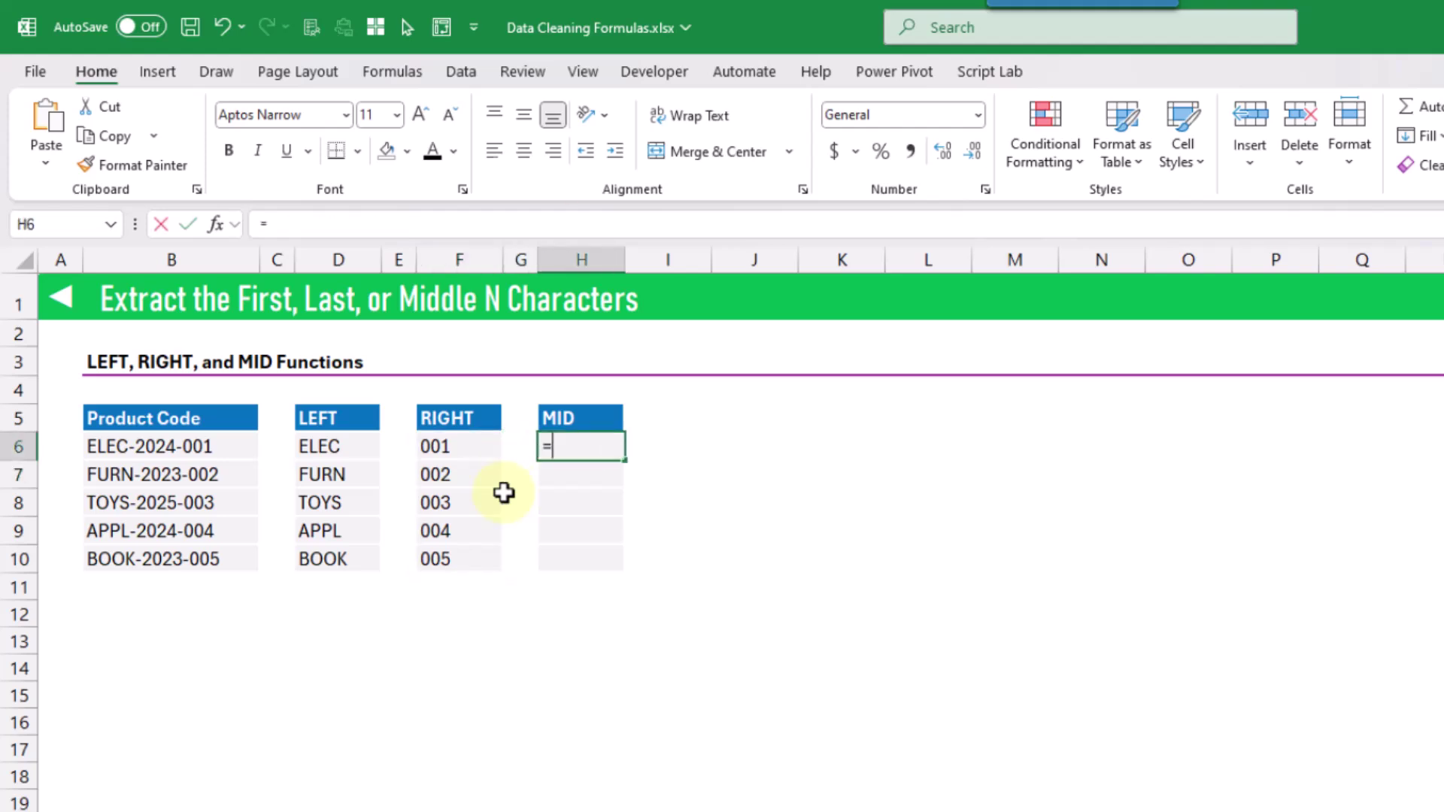
key("Tab")
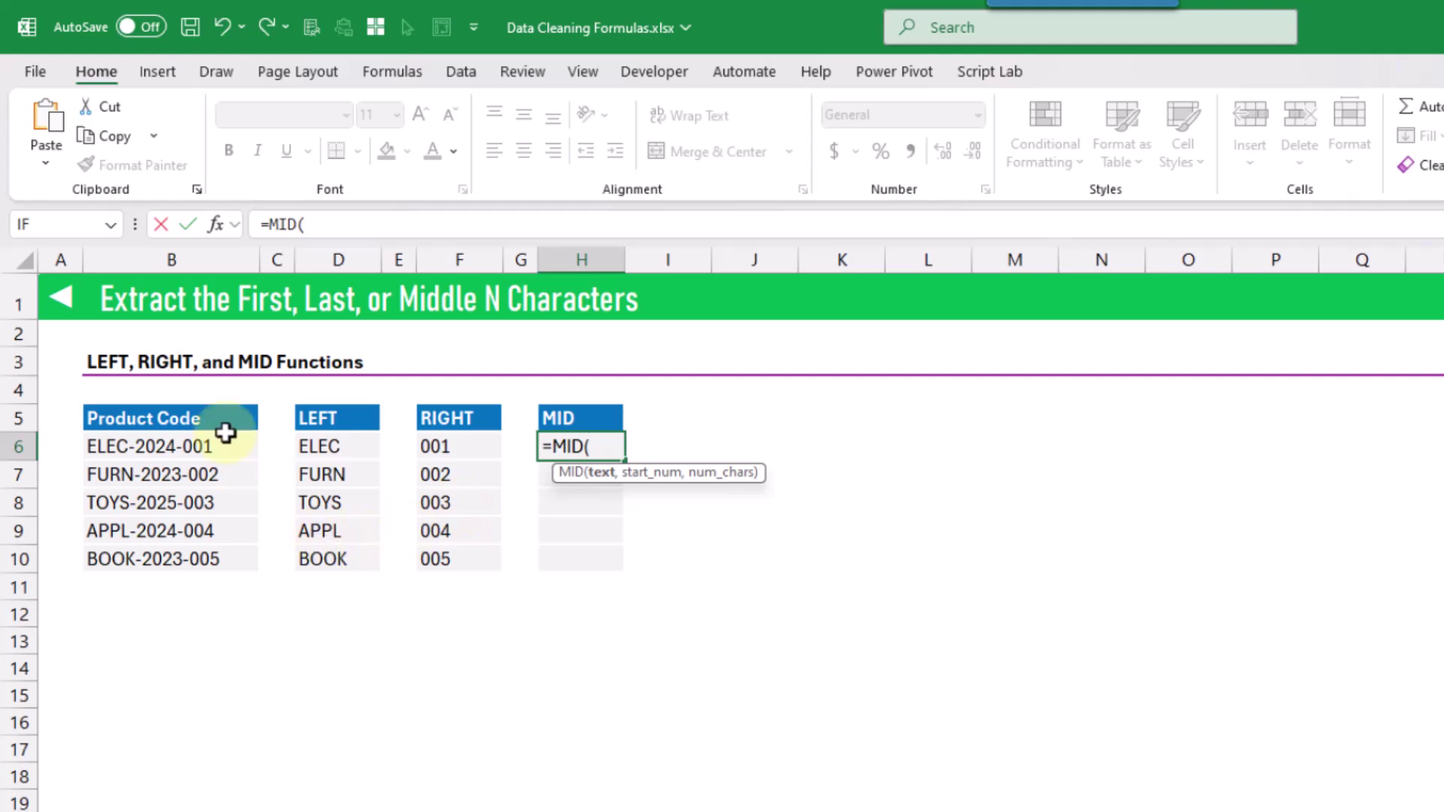
left_click_drag(222, 445, 213, 553)
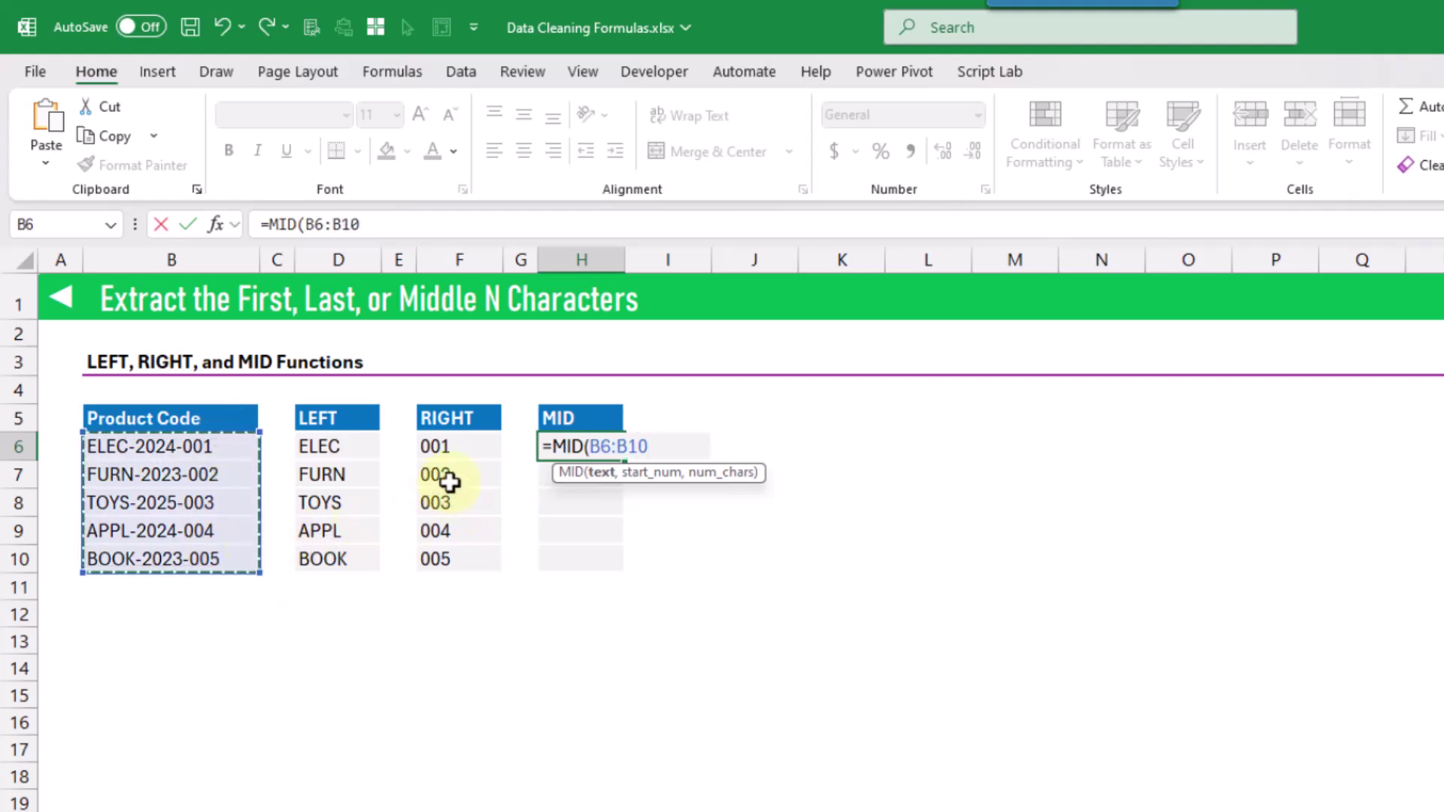
type(",")
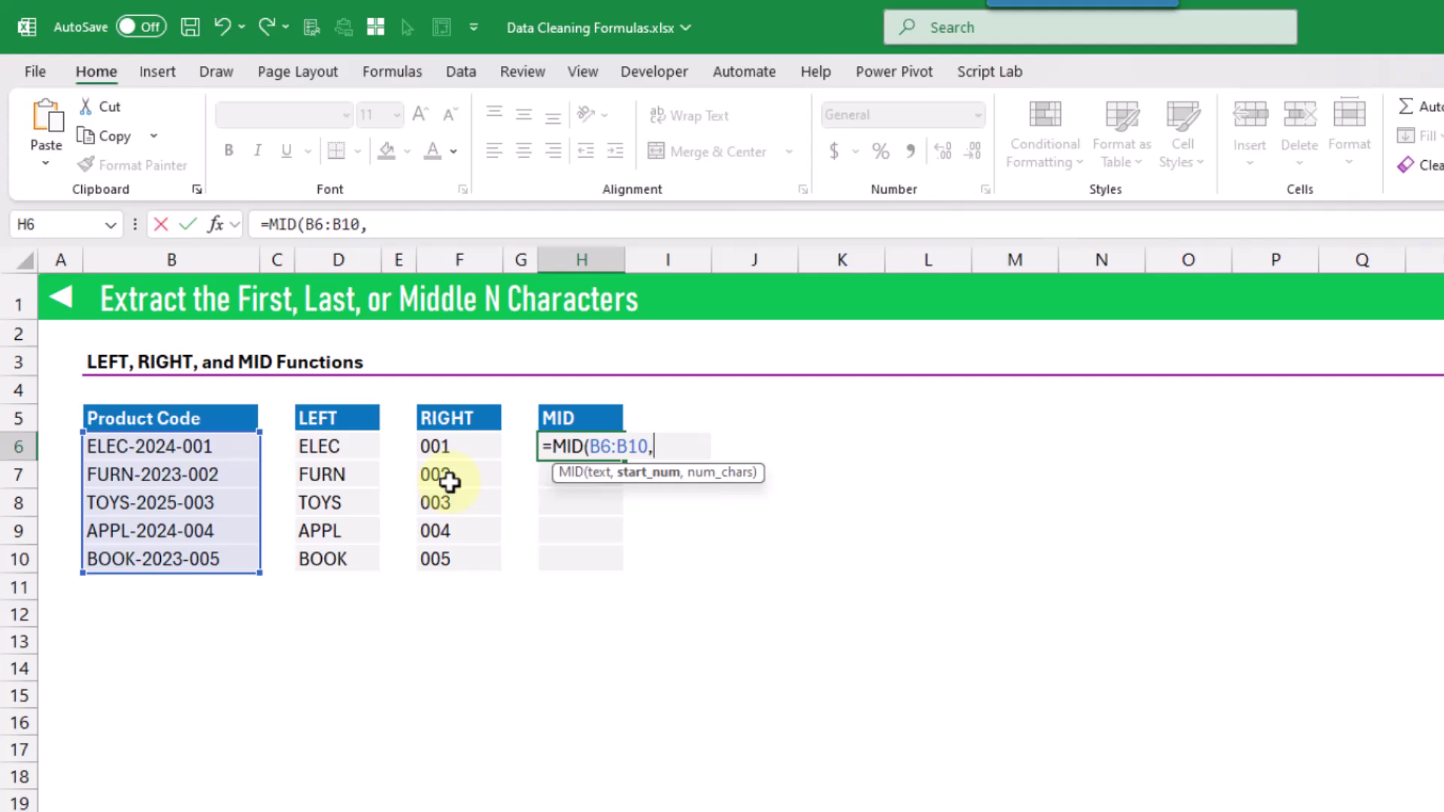
type("6,")
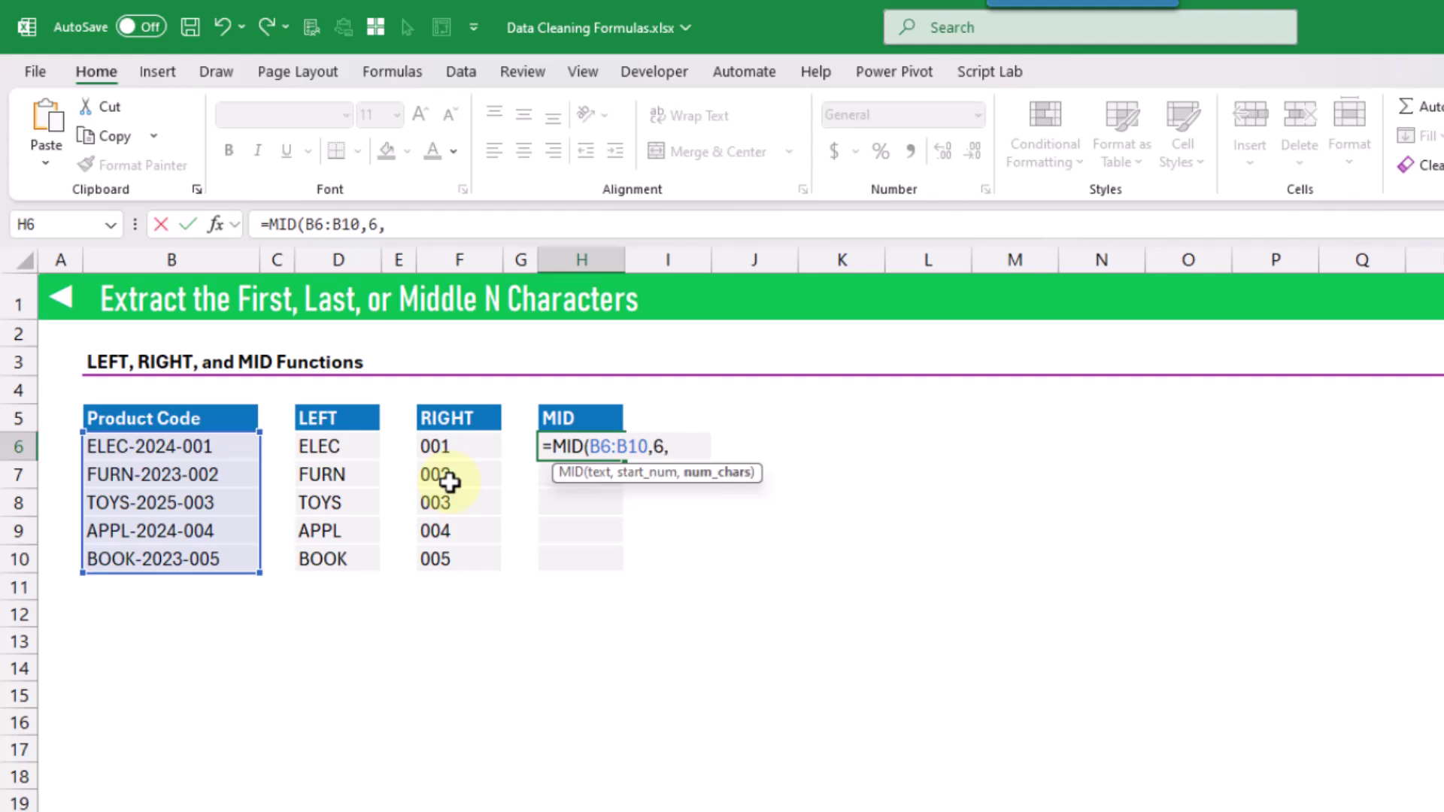
type("4")
key("Return")
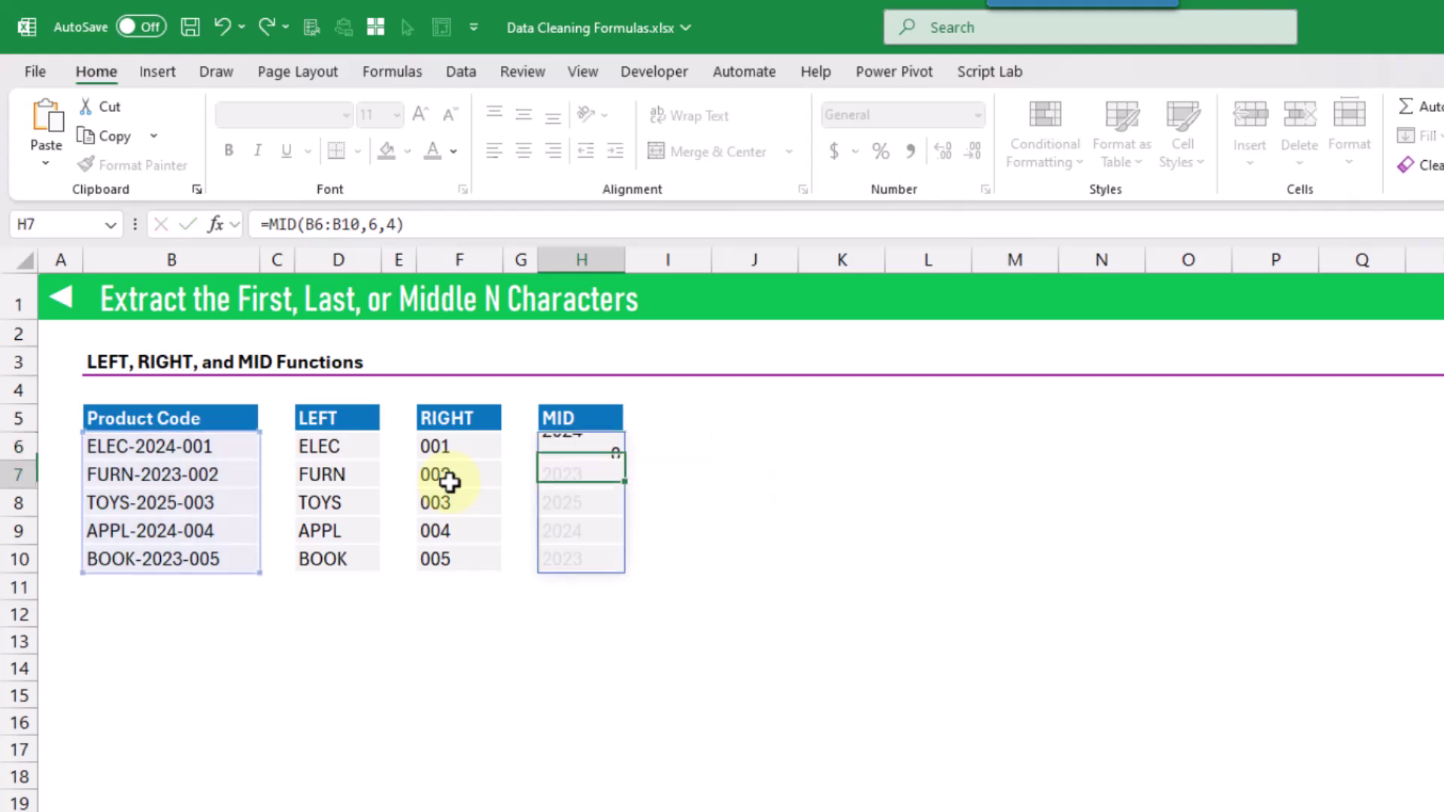
key("Up")
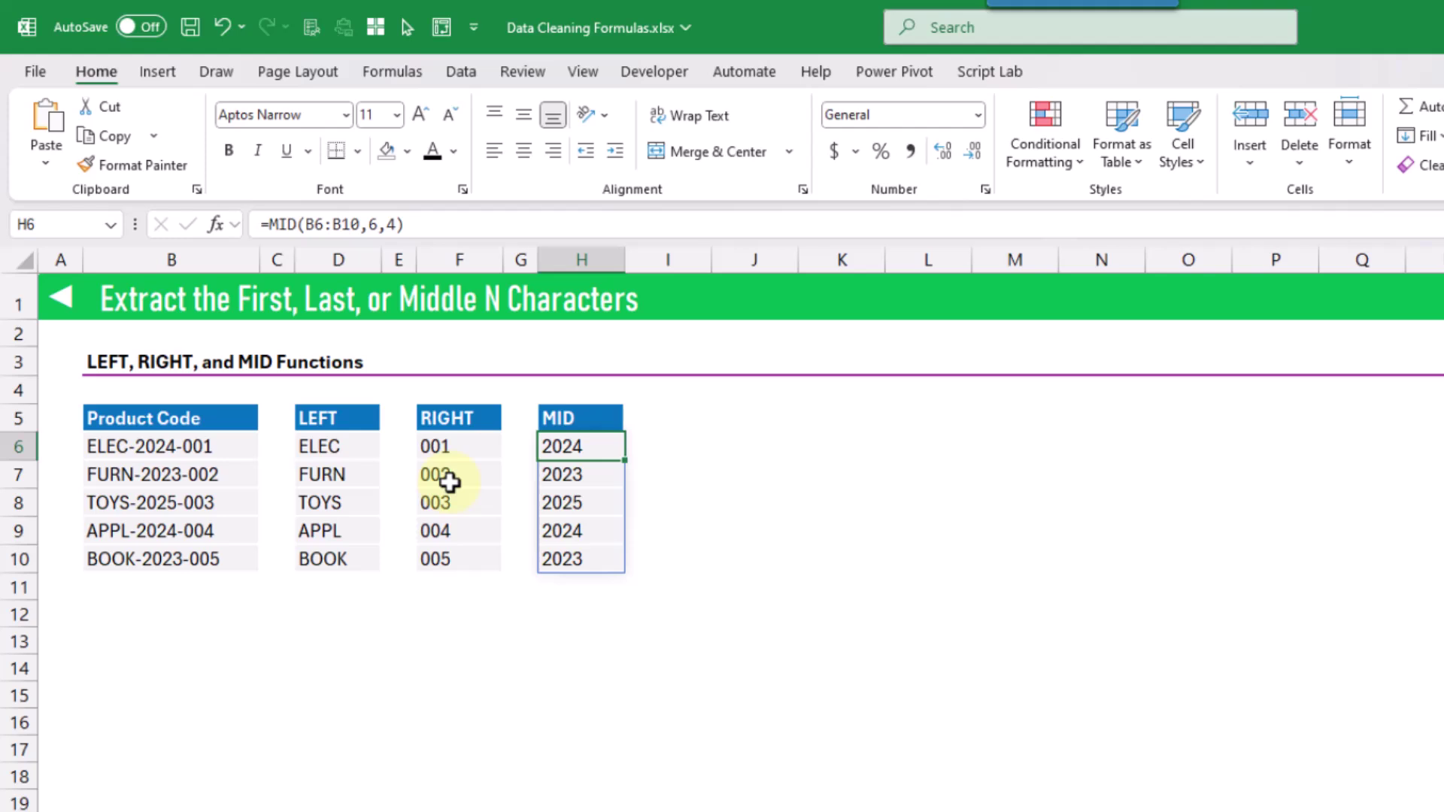
Enter =TEXTSPLIT(B6:B10,"-") in J6 to split the product codes at the hyphens
key("Right")
key("Right")
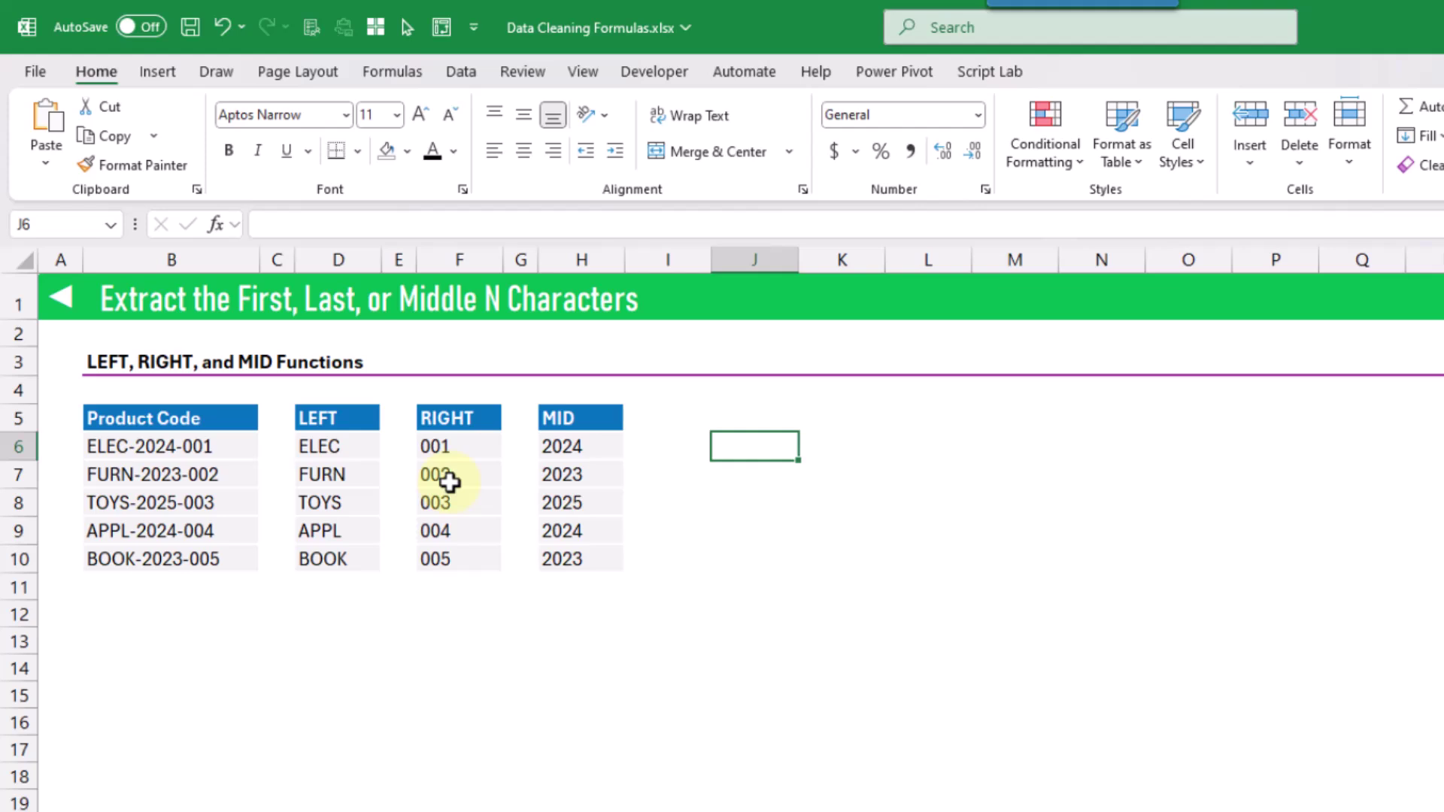
type("=te")
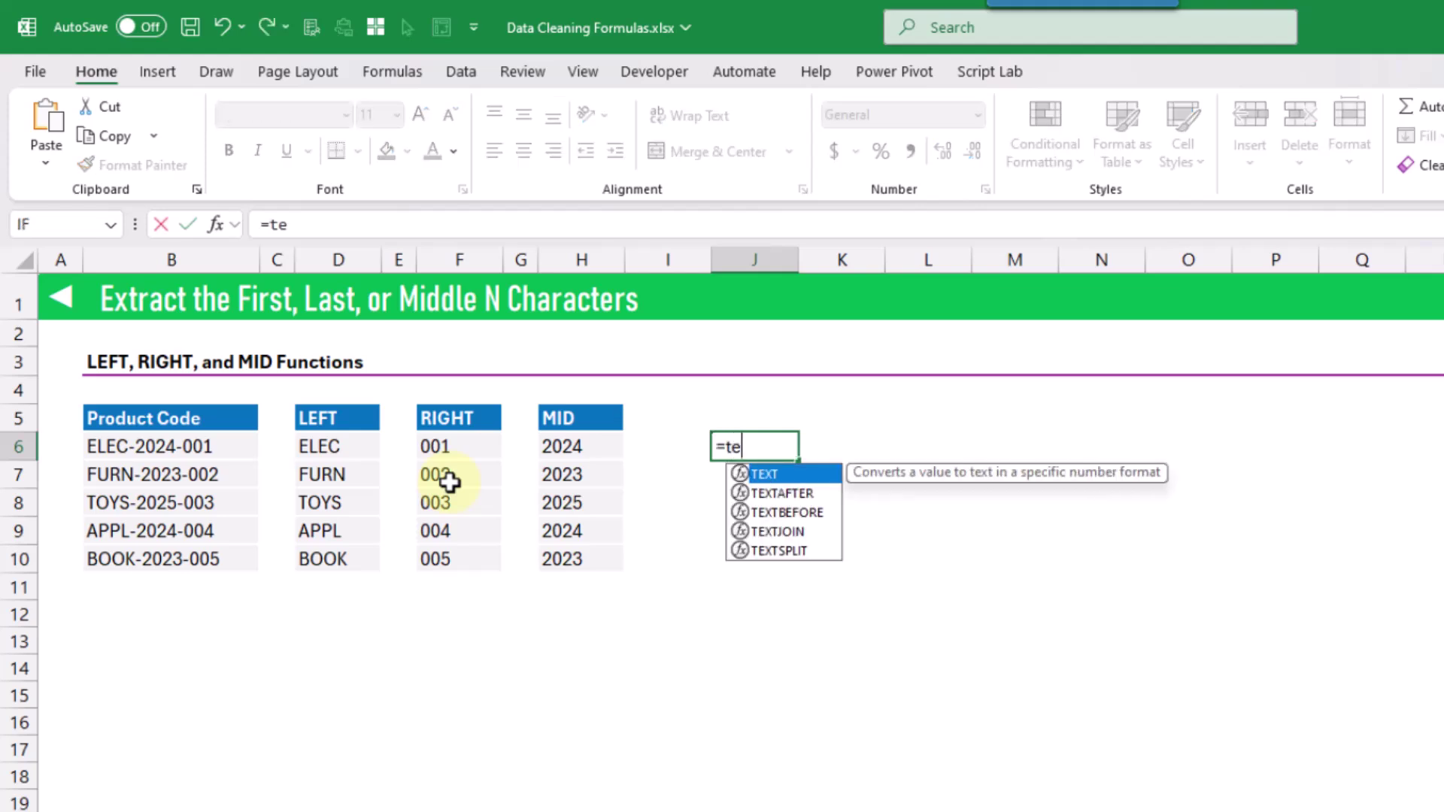
key("Down")
key("Down")
key("Down")
key("Down")
key("Tab")
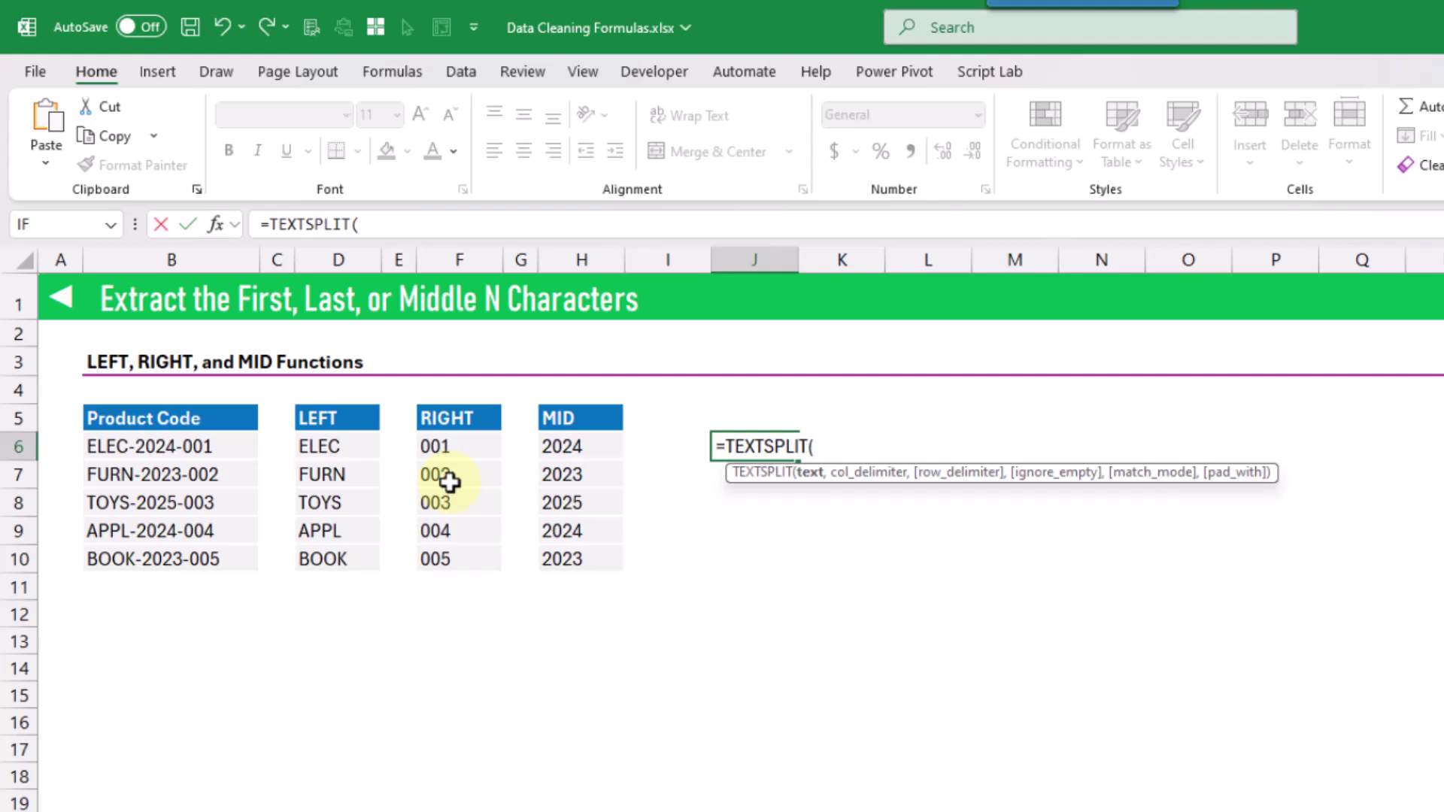
left_click(200, 444)
left_click_drag(200, 445, 203, 557)
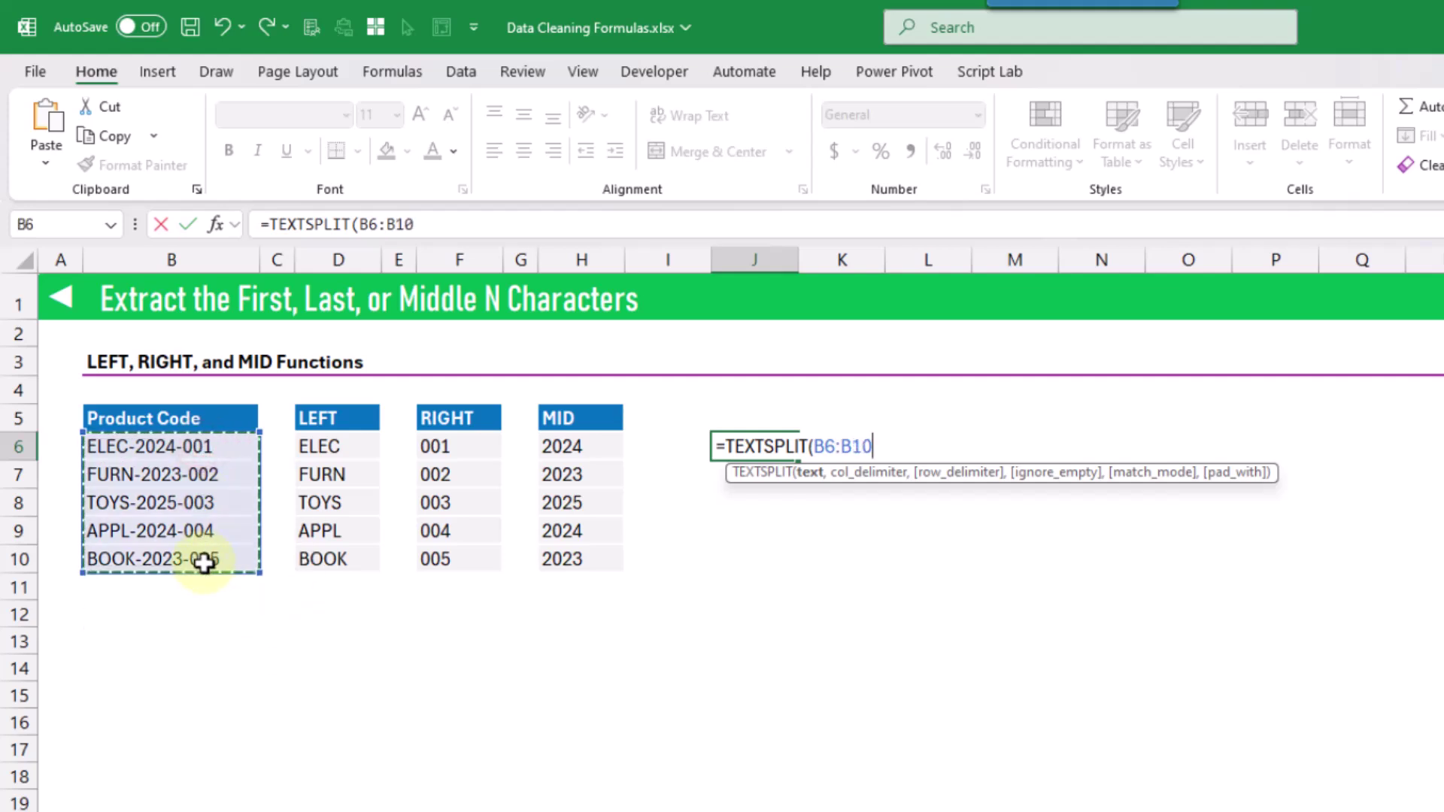
type(",")
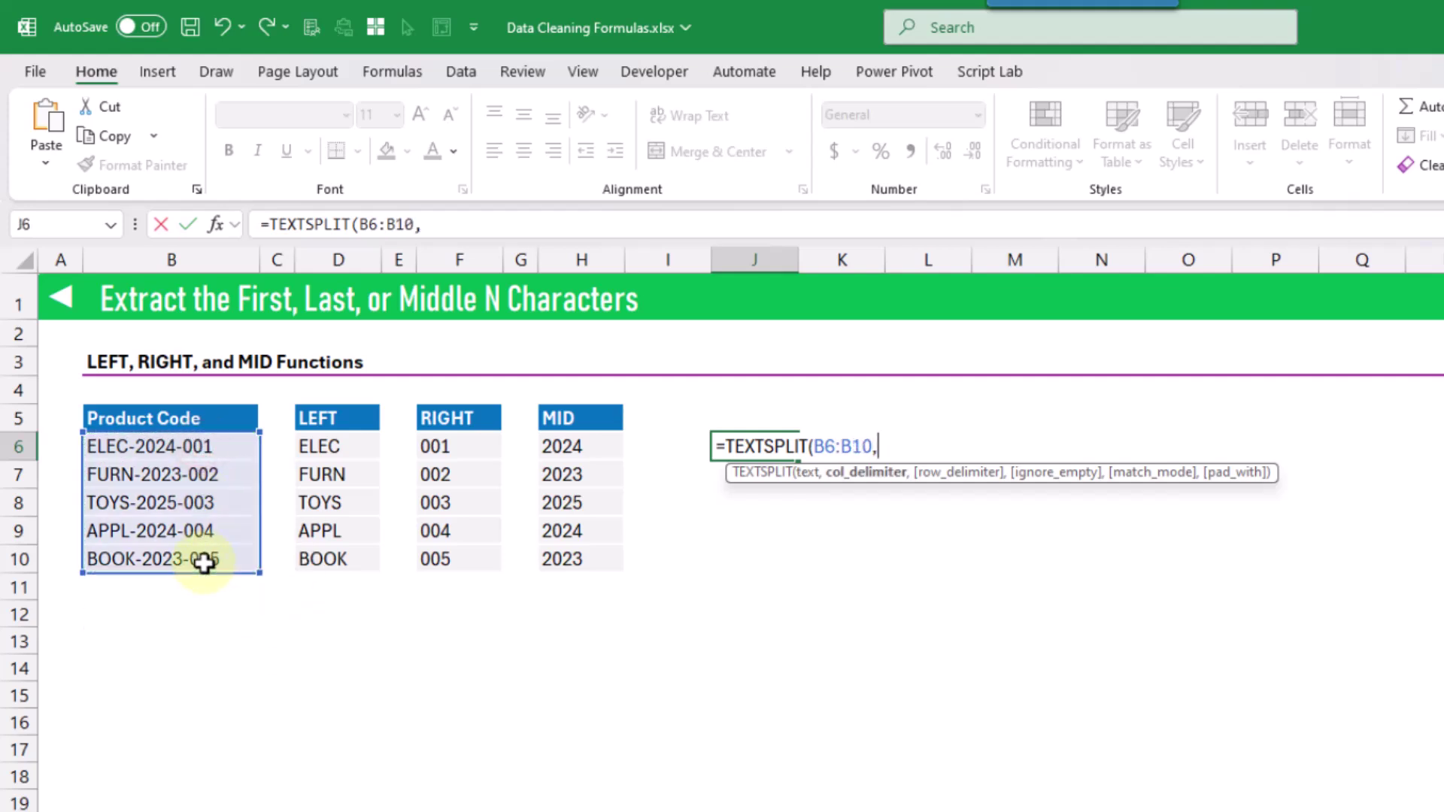
type("\"-\")")
key("Return")
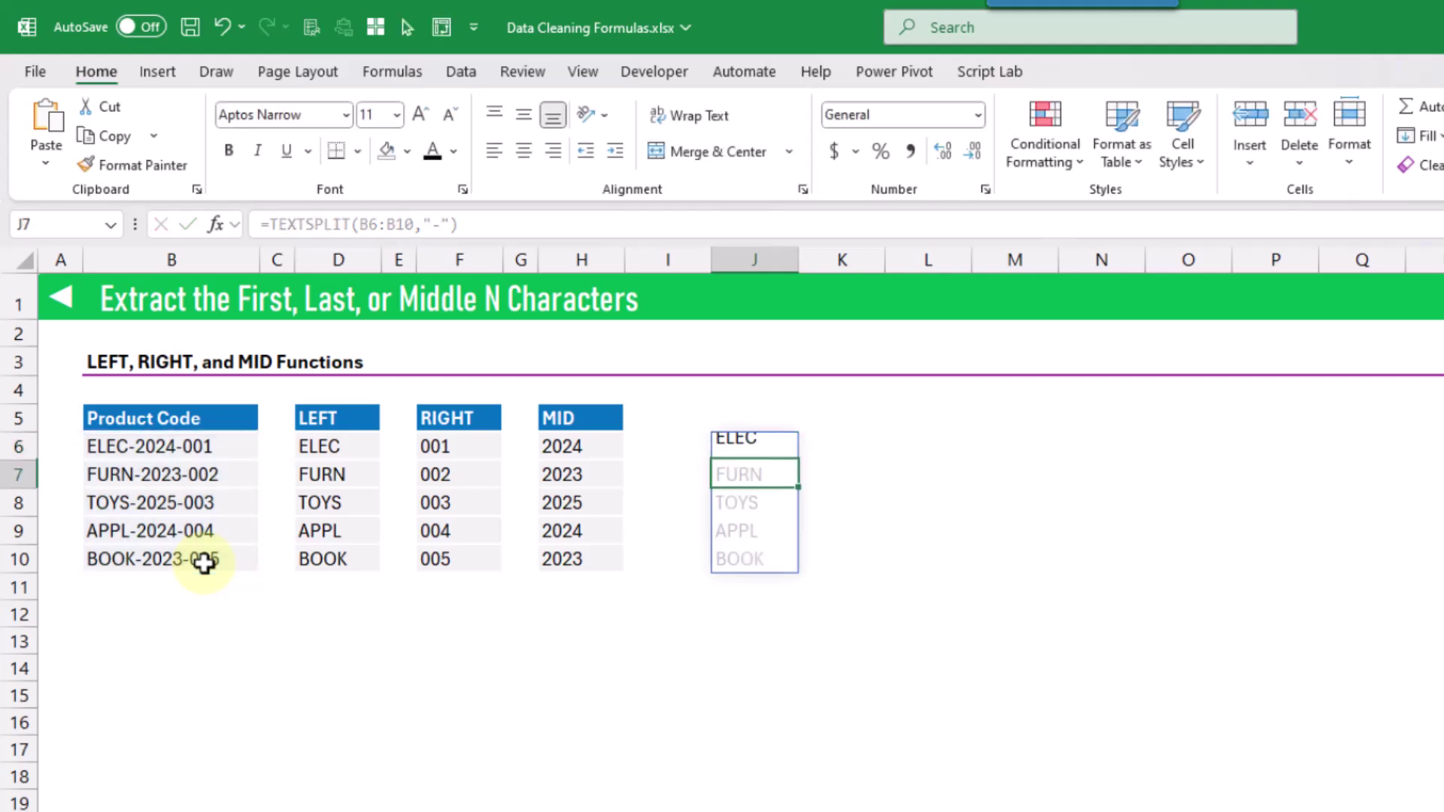
key("Up")
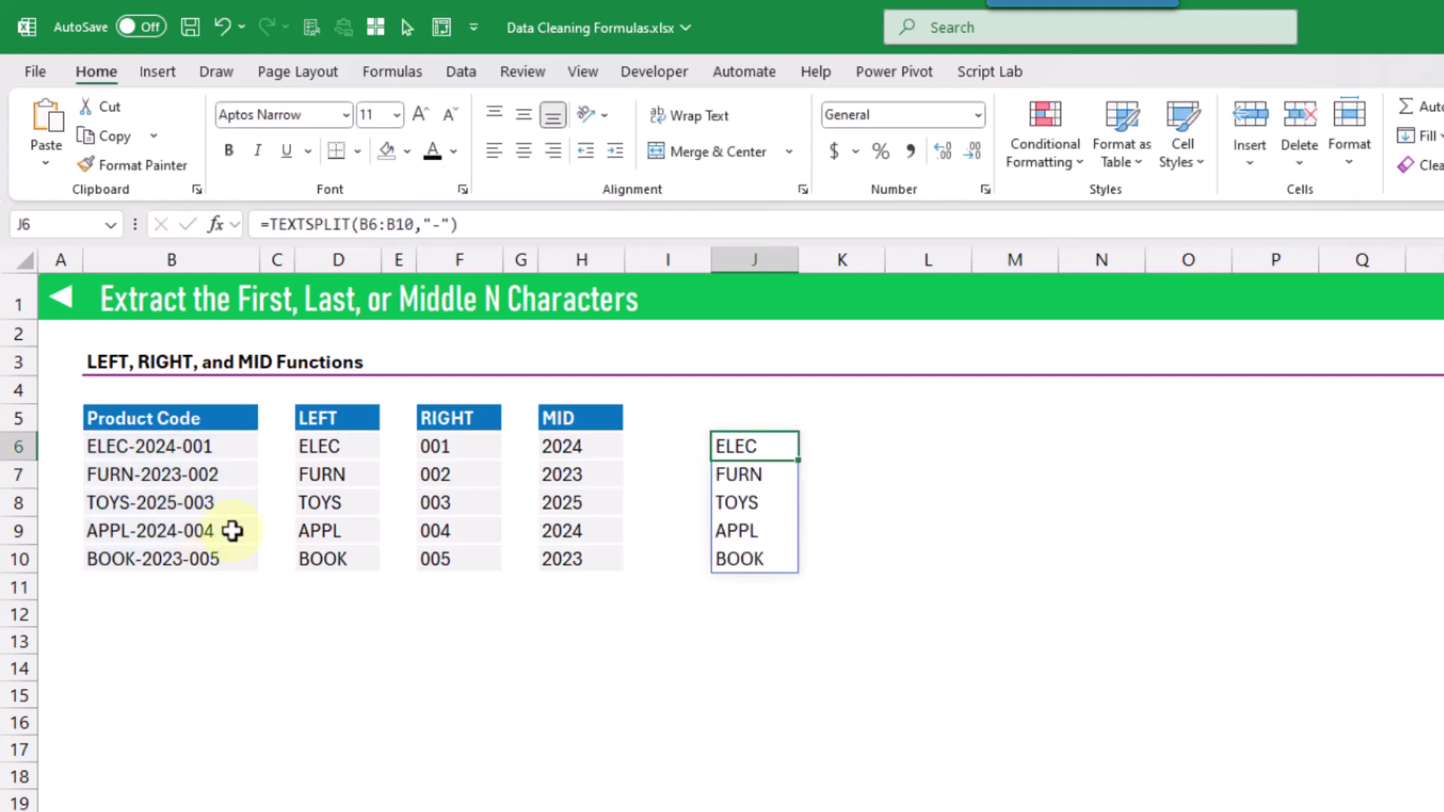
Reduce the TEXTSPLIT text argument in J6 to the single cell B6 and fill the formula down to J10
left_click(485, 224)
left_click_drag(260, 566, 271, 460)
key("Return")
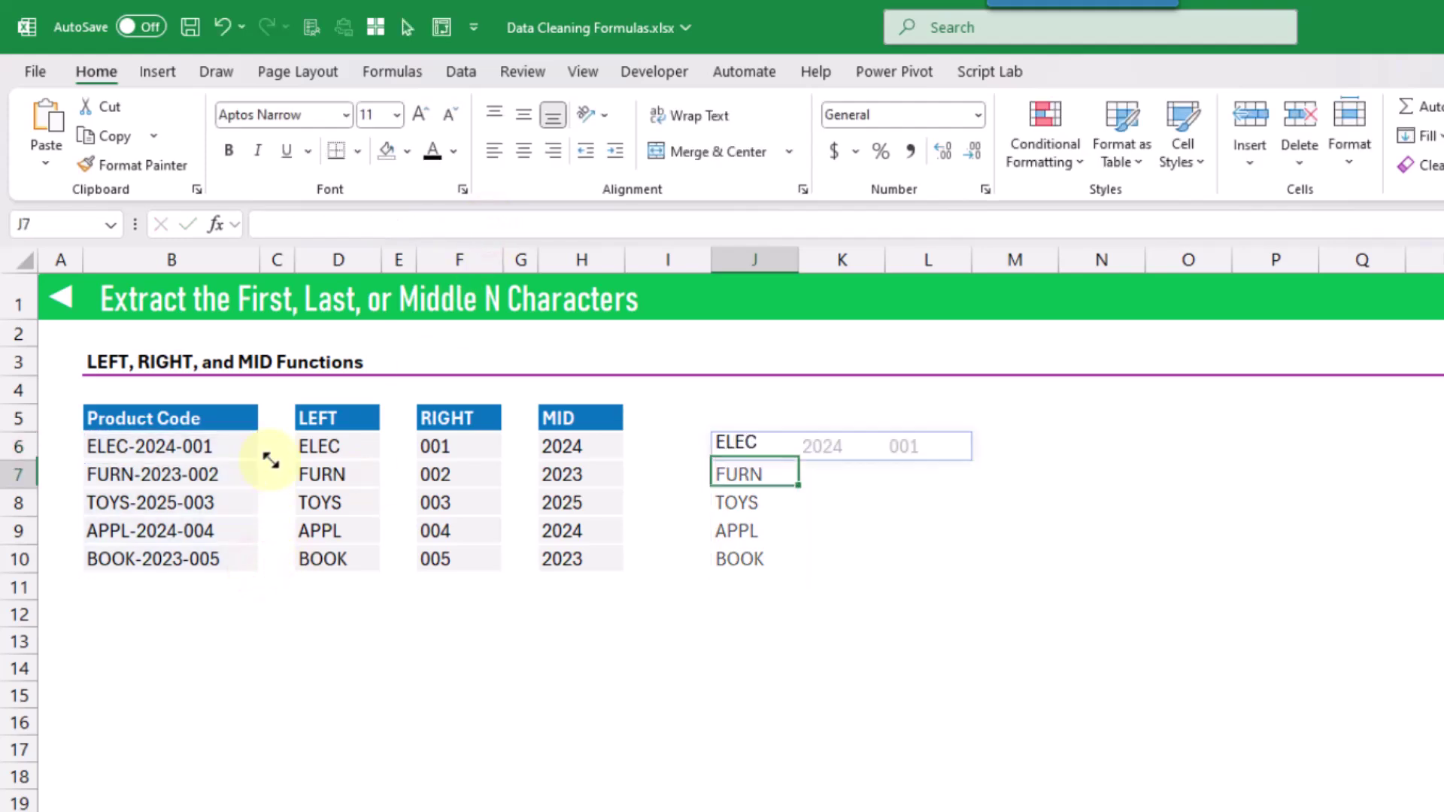
key("Up")
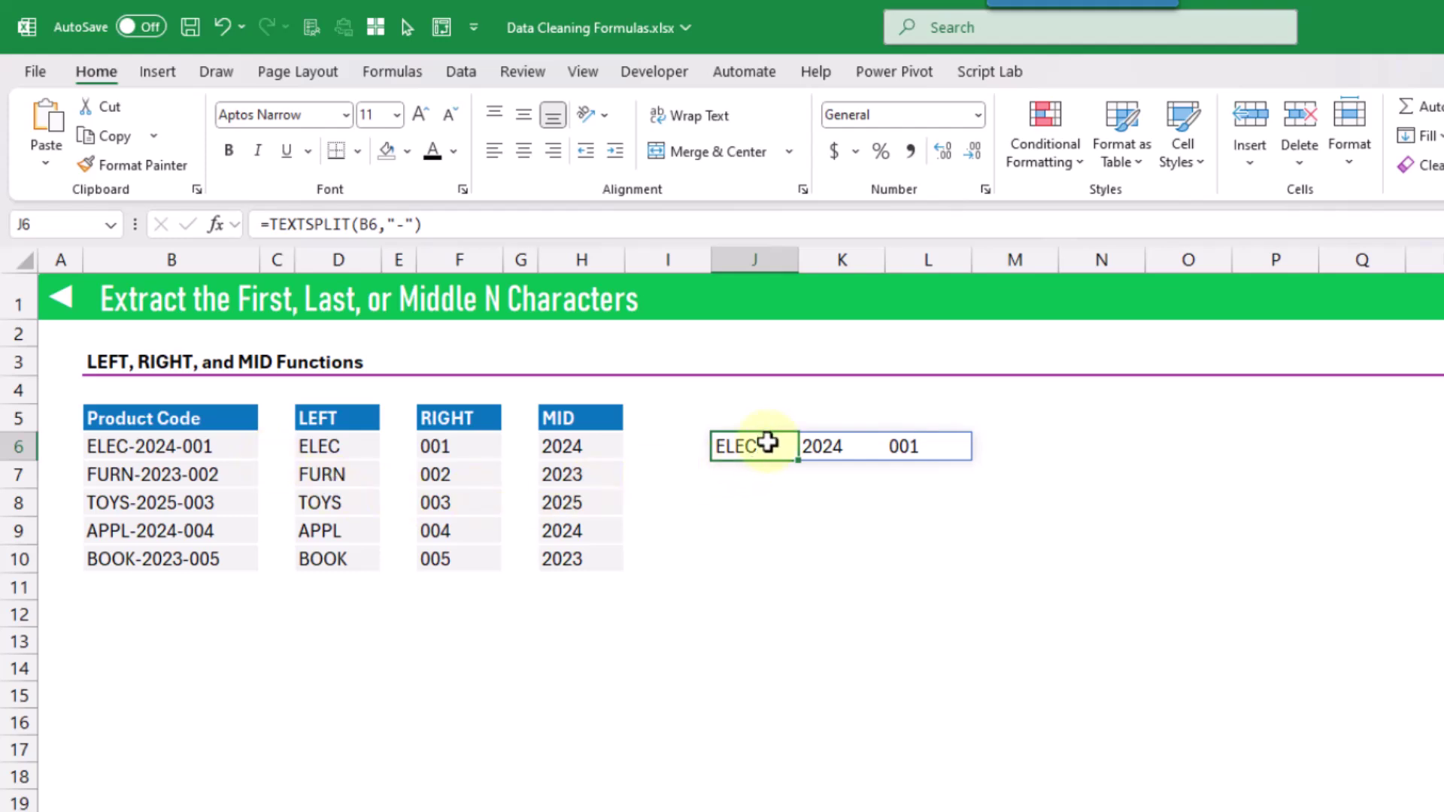
left_click_drag(797, 459, 776, 567)
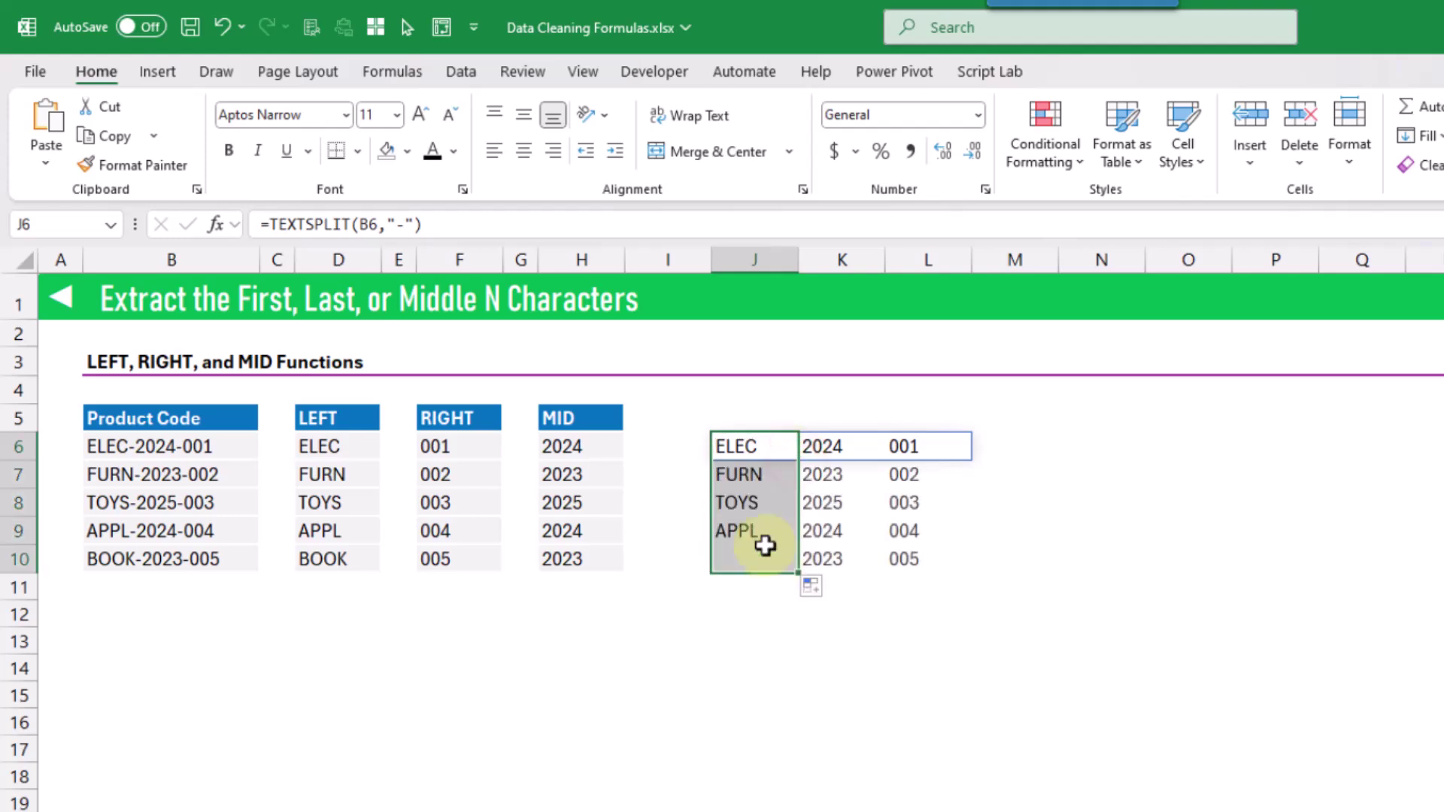
left_click(749, 439)
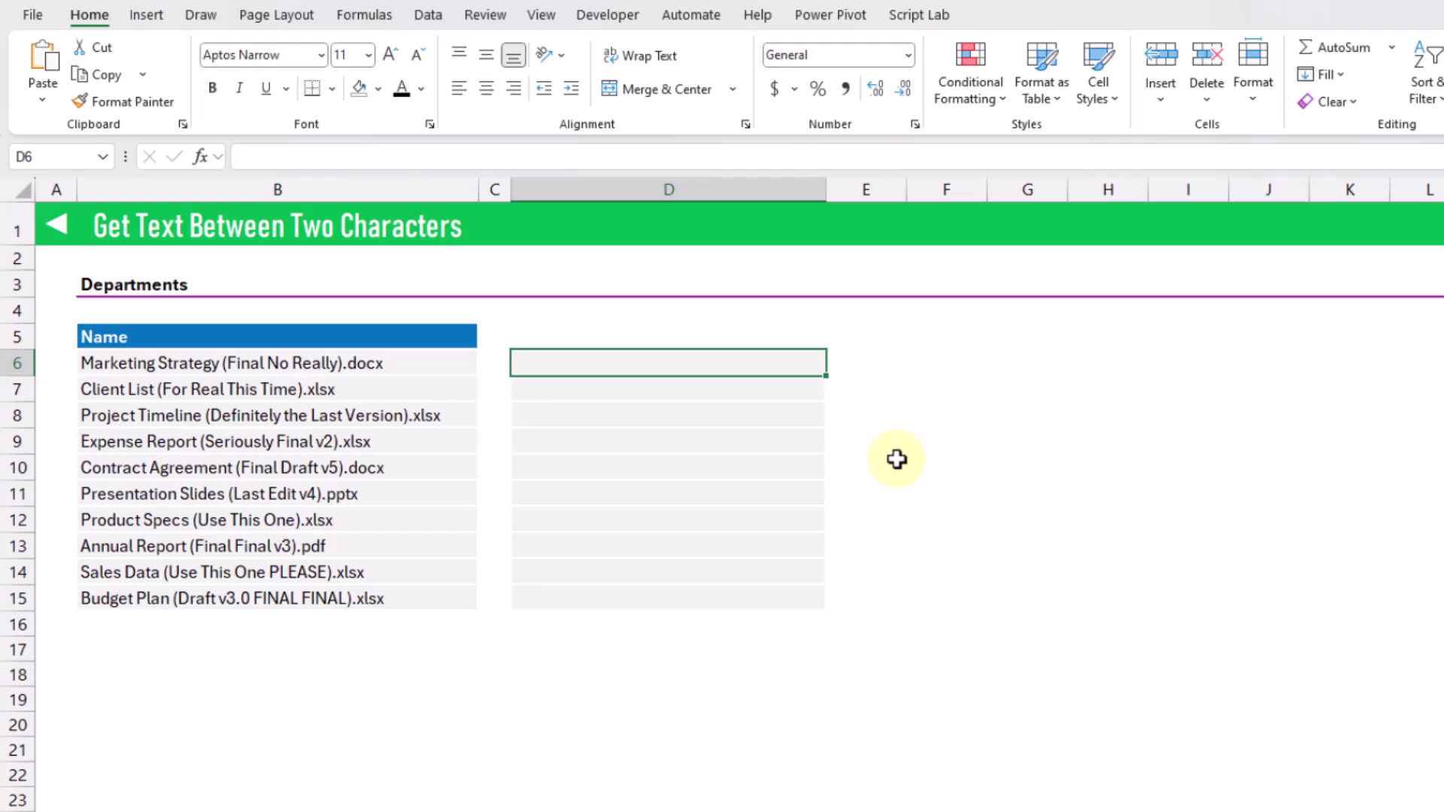
On the Get Text Between Two Characters sheet, enter =TEXTAFTER(B6:B15,"(") in D6 to extract the text following the opening parenthesis
type("=")
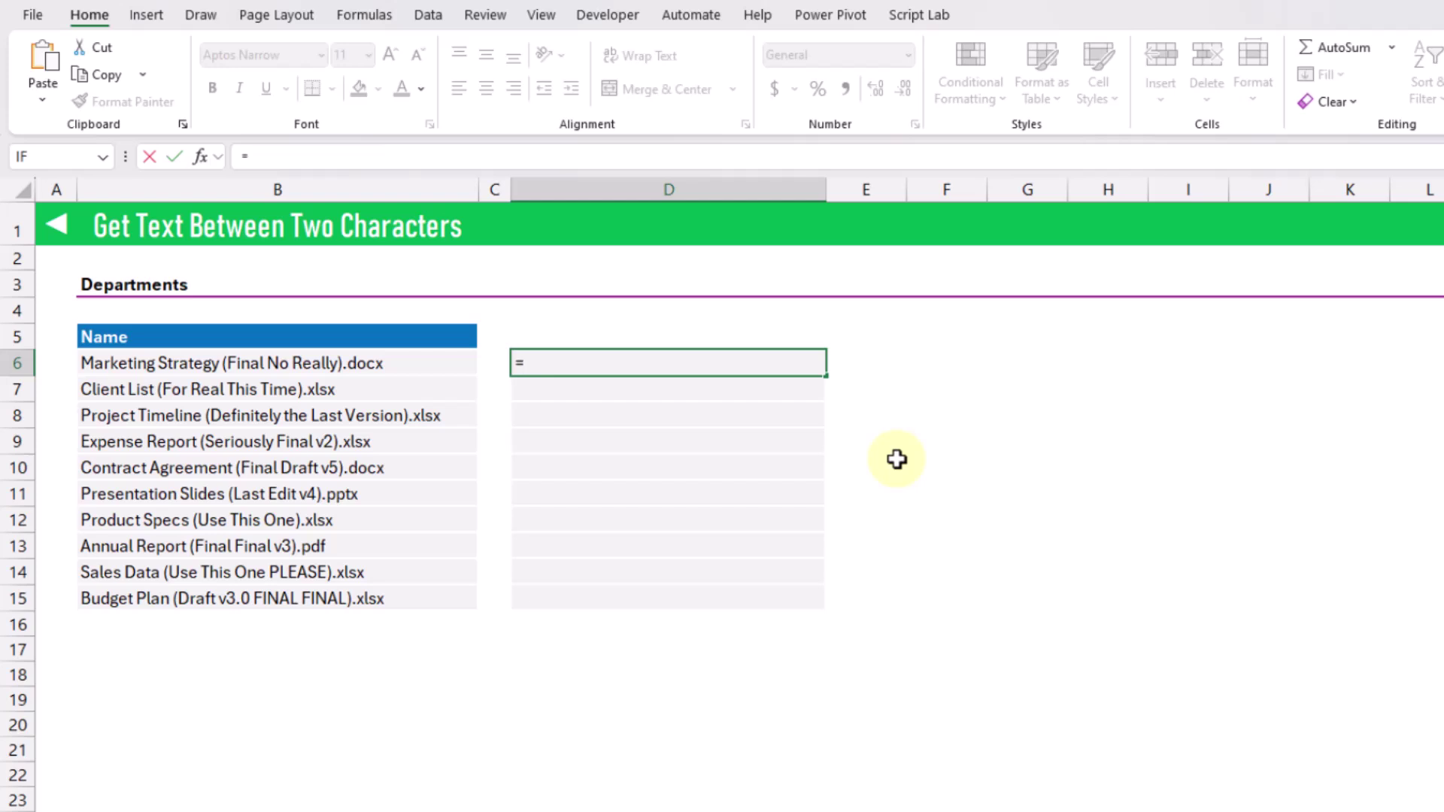
type("text")
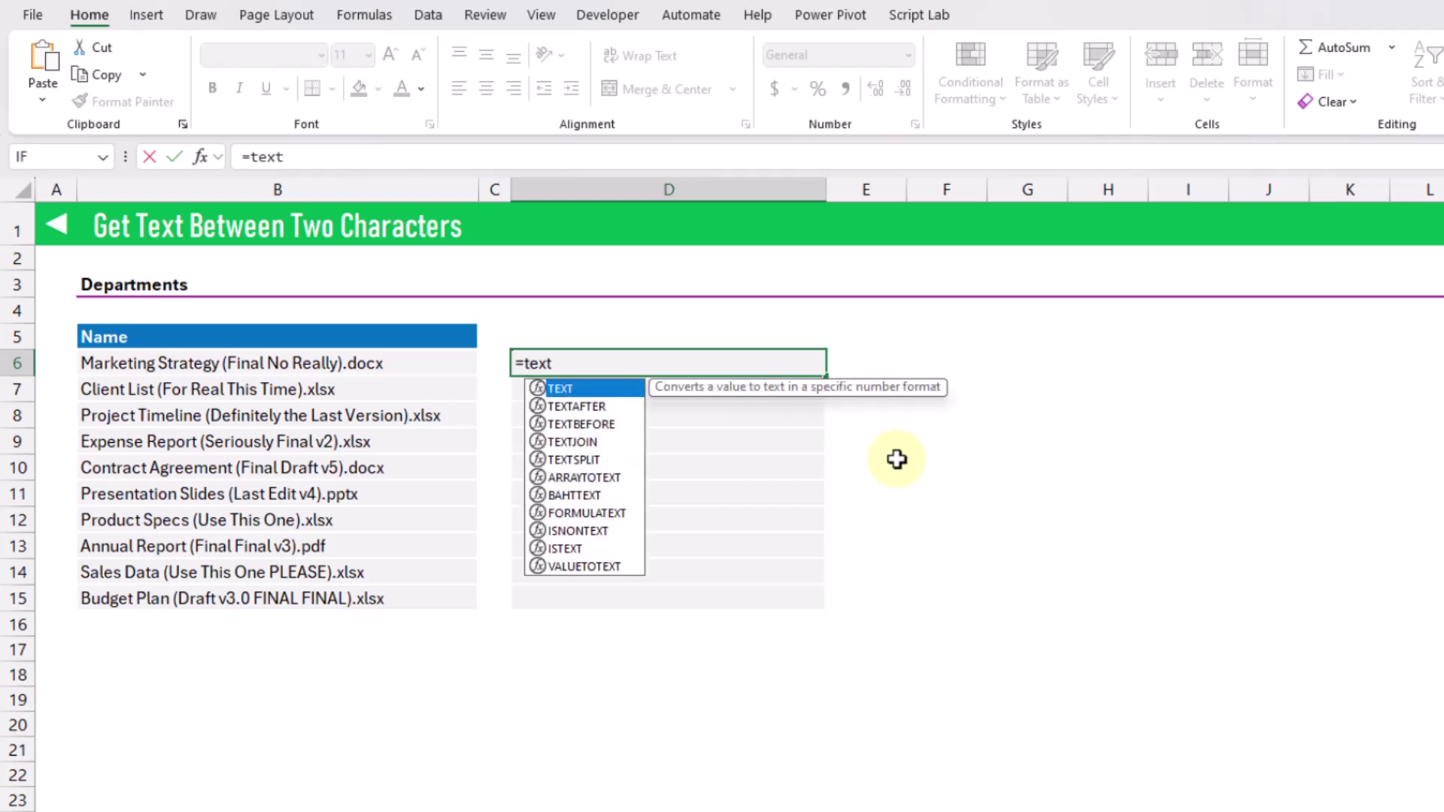
key("Down")
key("Tab")
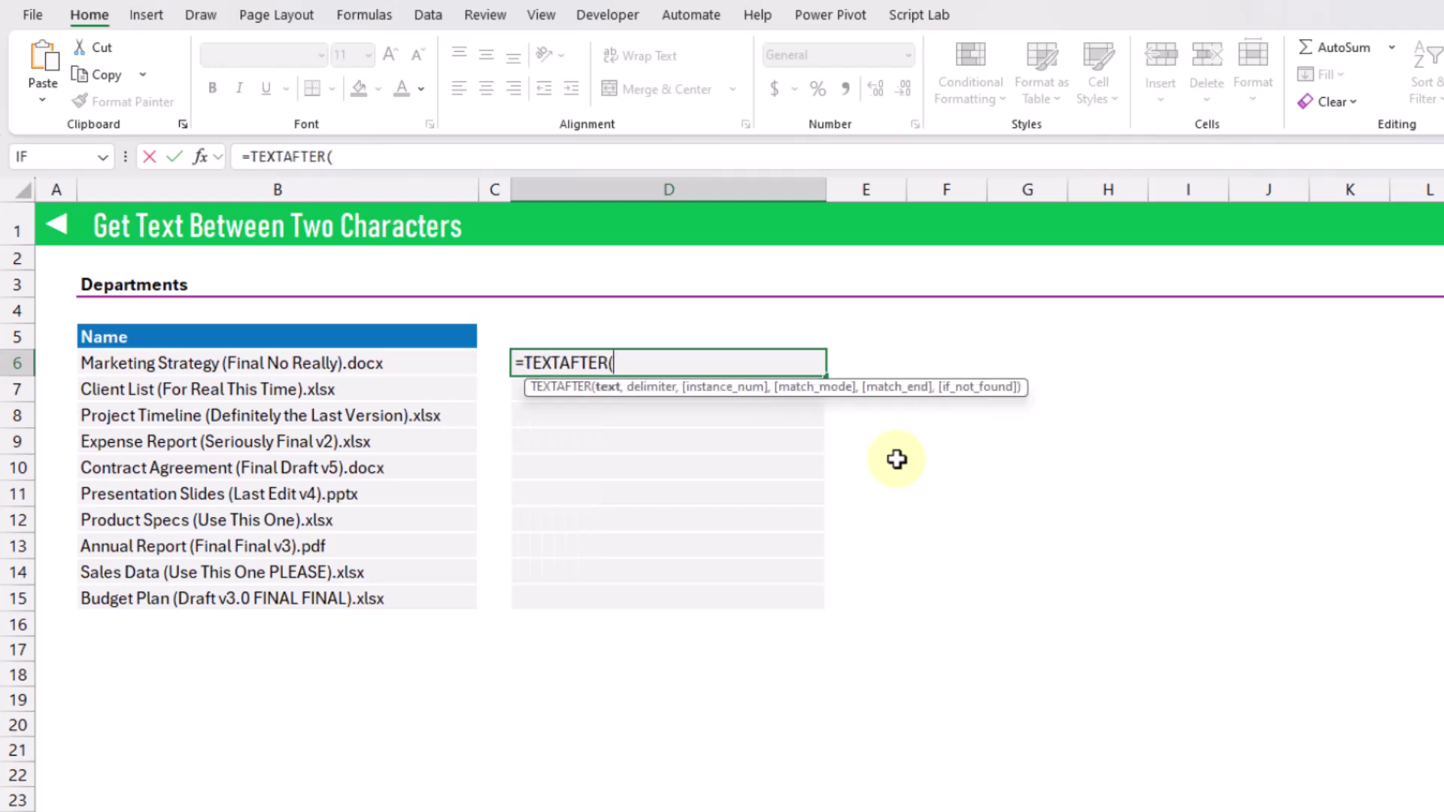
left_click_drag(397, 361, 388, 581)
type(",\"(")
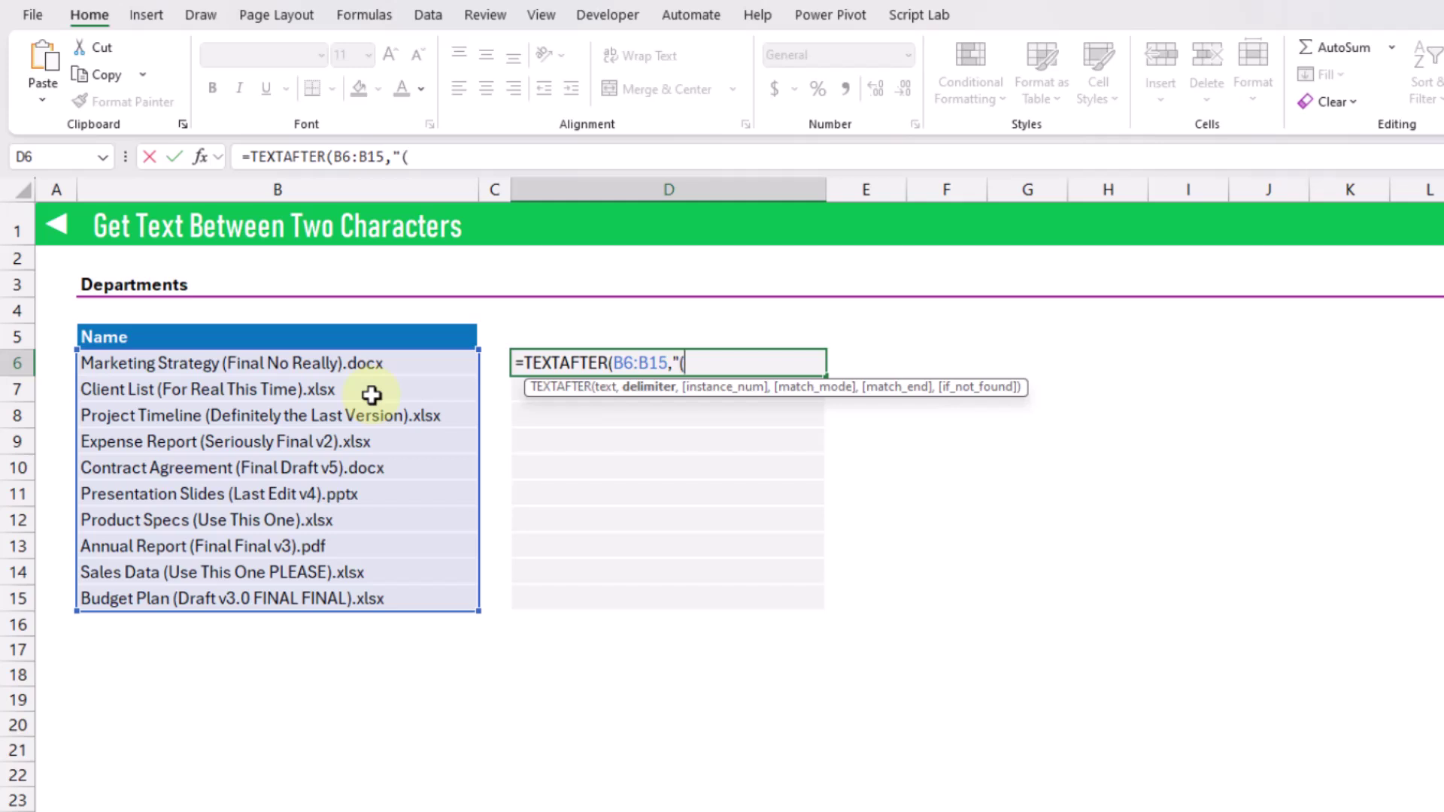
type("\")")
key("Return")
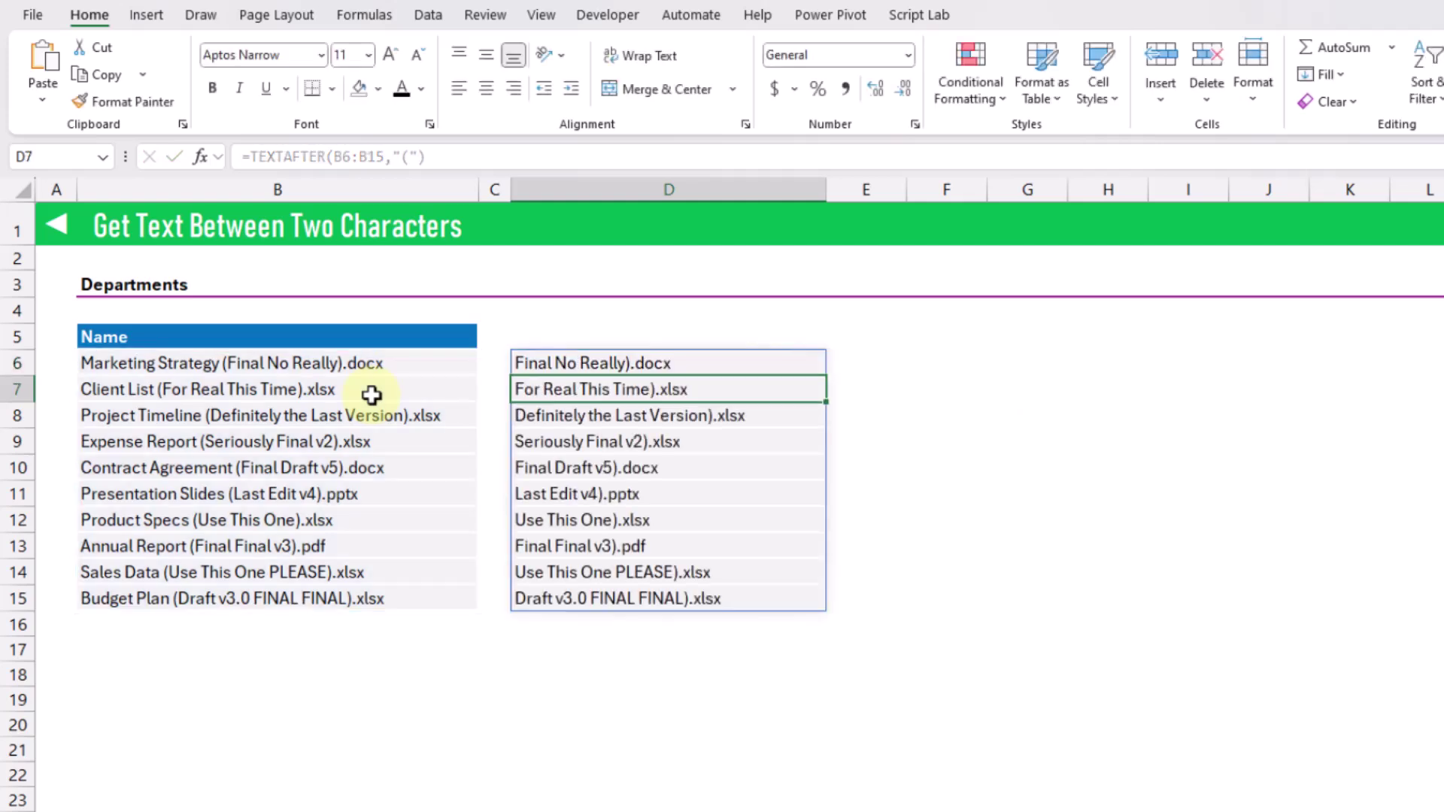
key("Up")
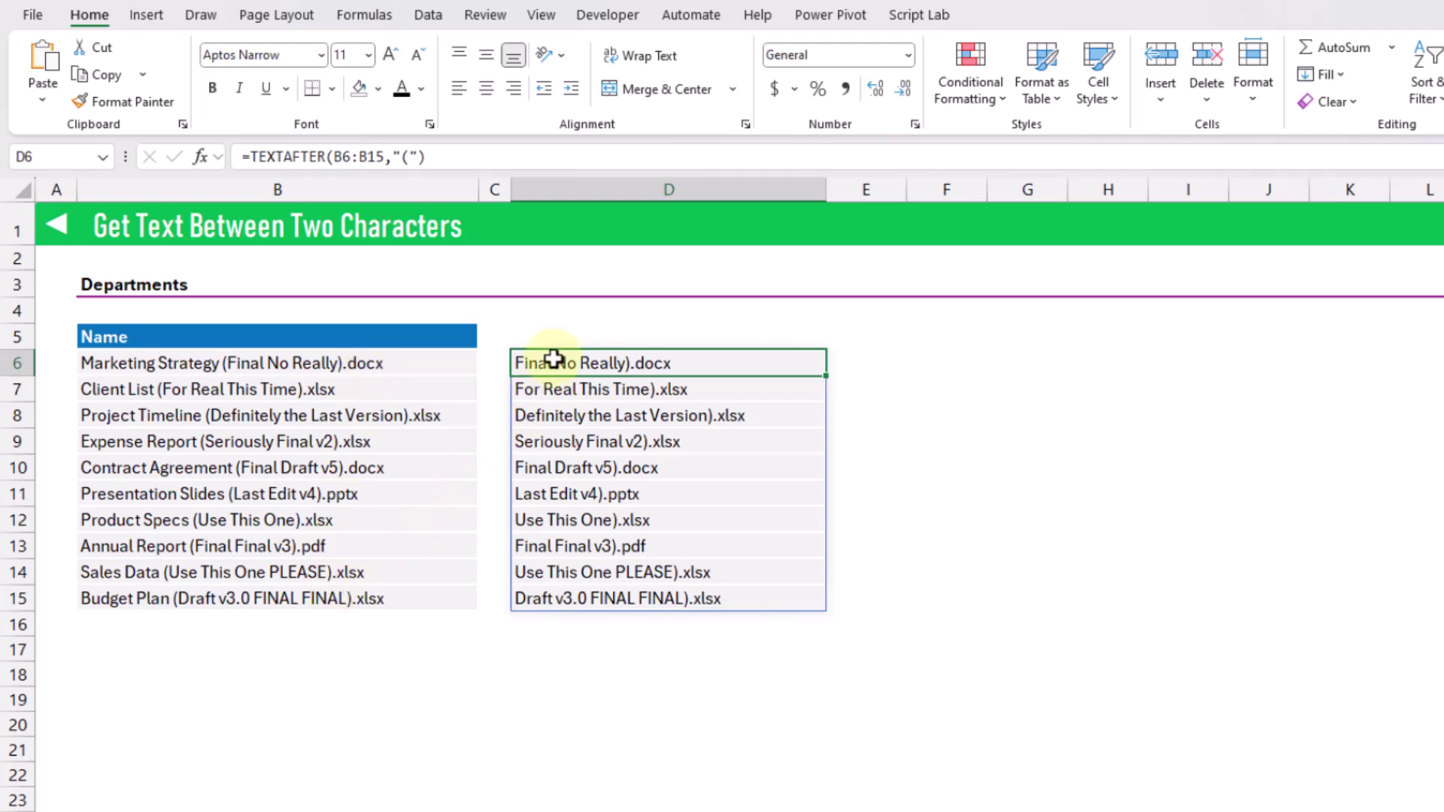
Wrap the D6 formula as =TEXTBEFORE(TEXTAFTER(B6:B15,"("),")") to keep only the text between the parentheses
left_click(248, 156)
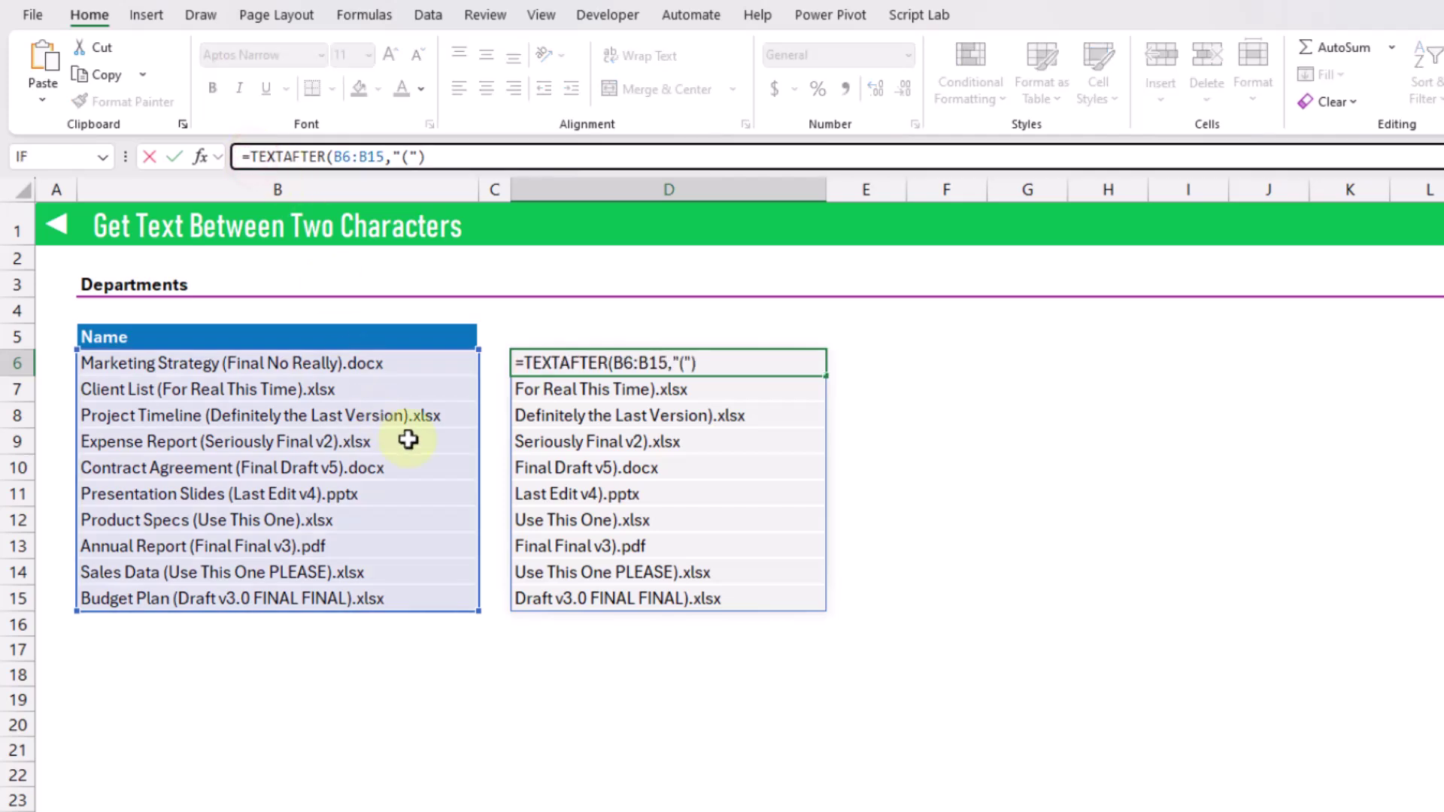
type("TE")
key("Down")
key("Down")
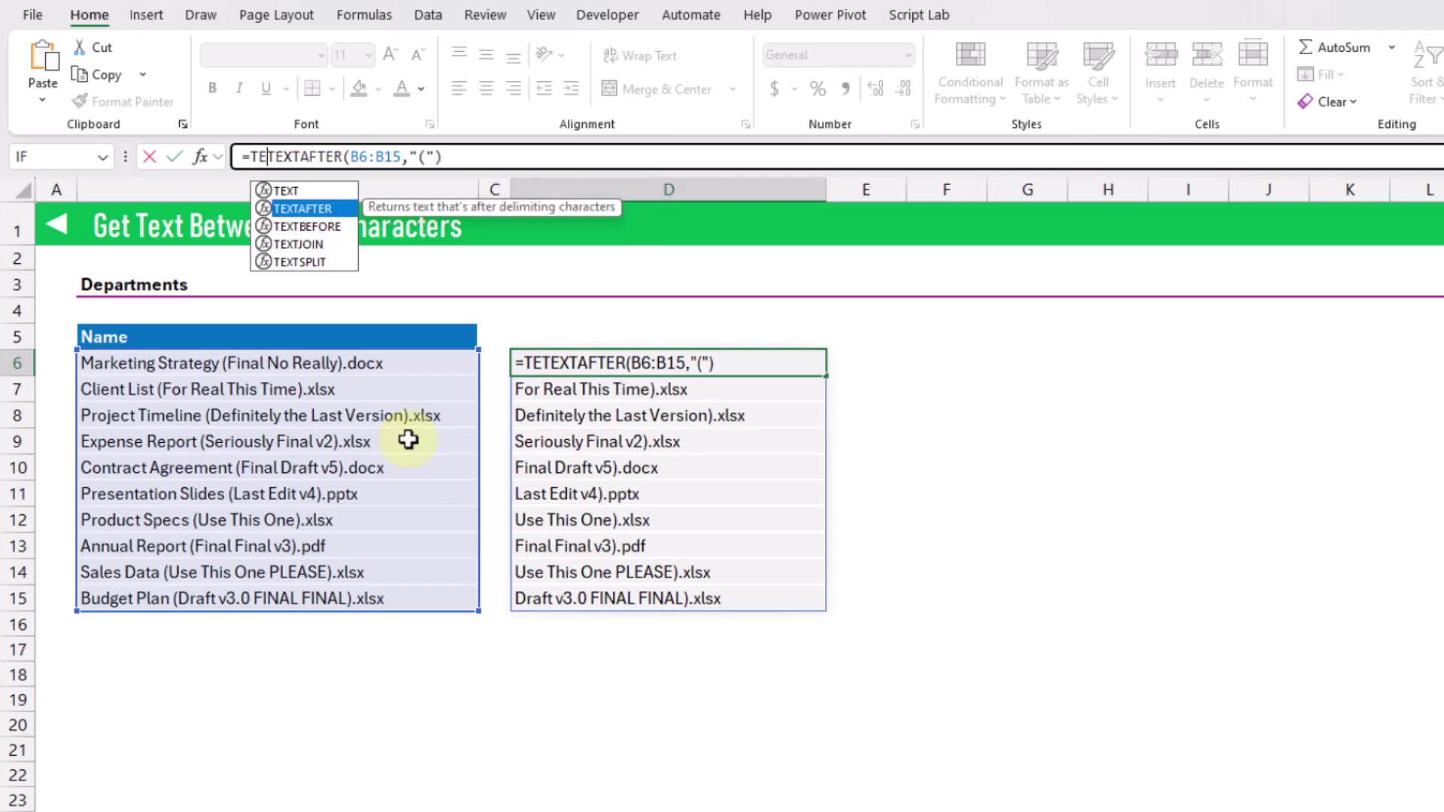
key("Tab")
left_click(544, 157)
type(",")
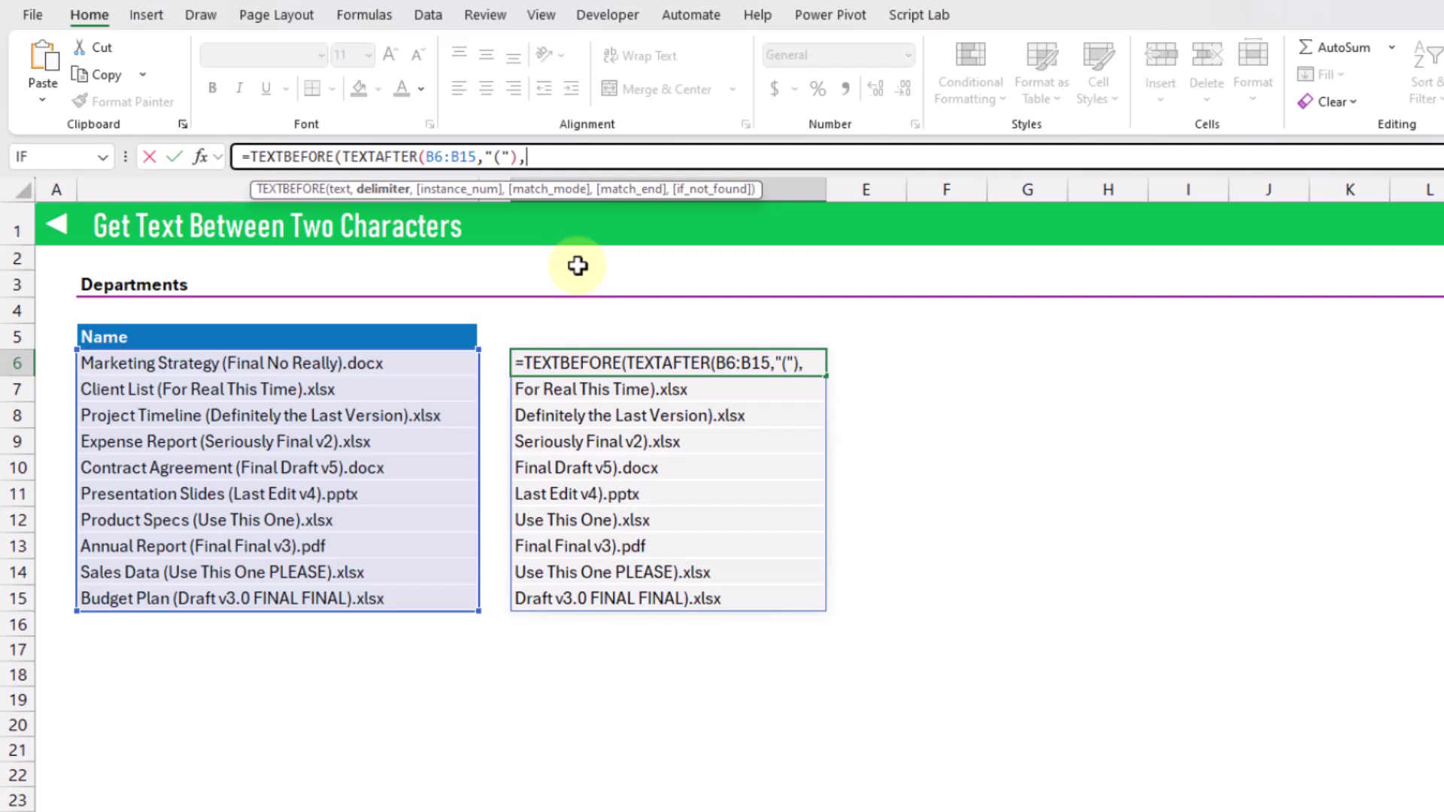
type("\")\")")
key("Return")
key("Up")
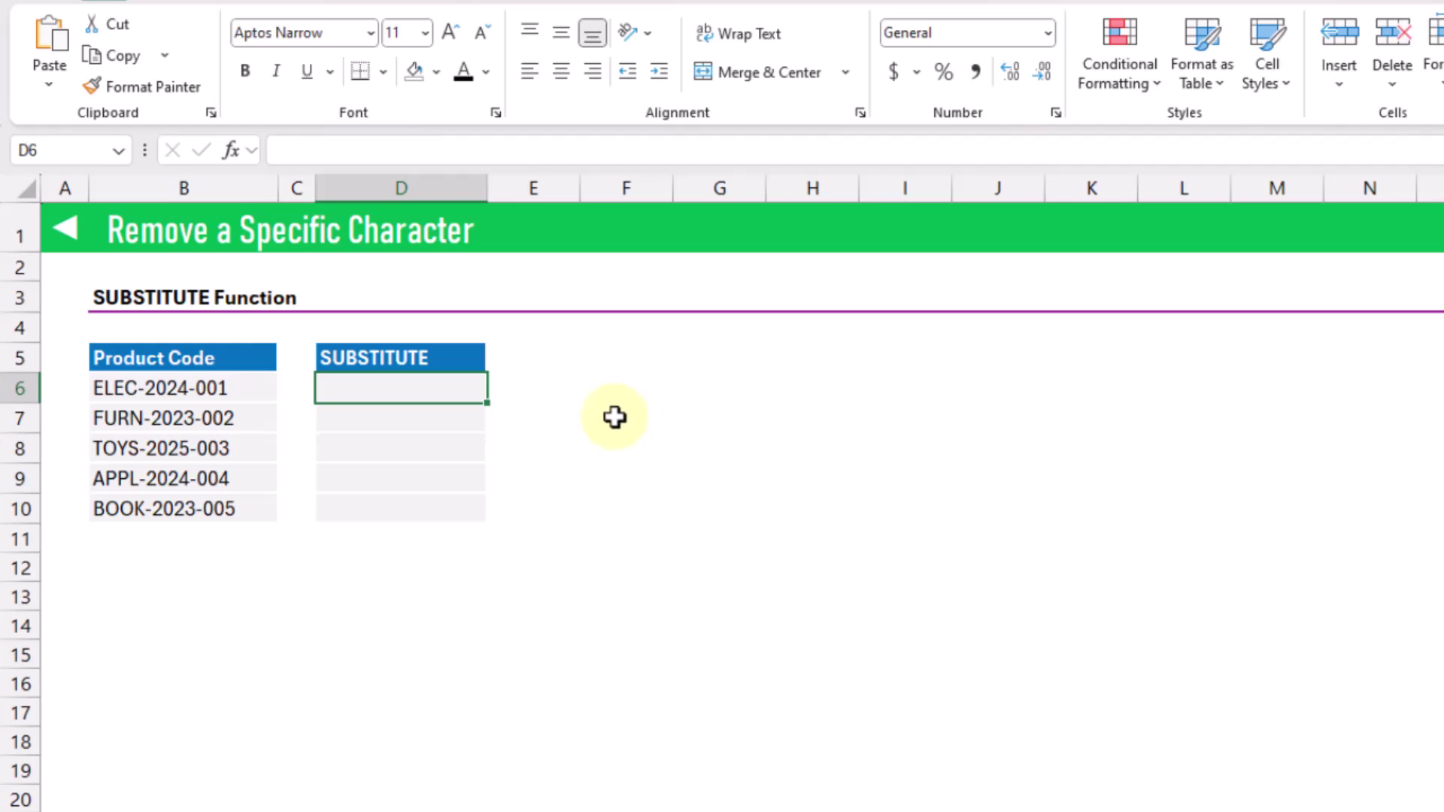
On the Remove a Specific Character sheet, enter =SUBSTITUTE(B6:B10,"-","") in D6 to strip the hyphens from the product codes
type("=sub")
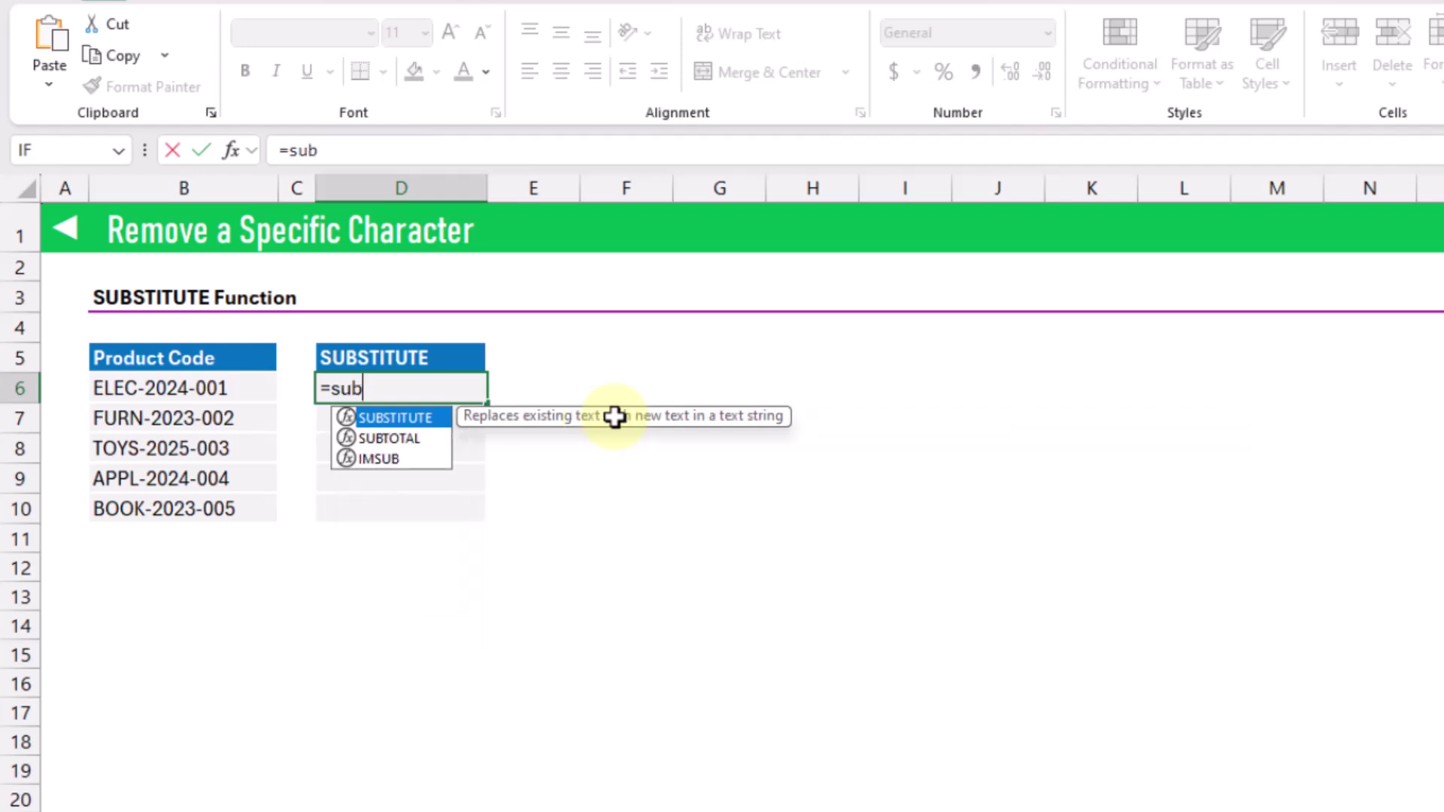
key("Tab")
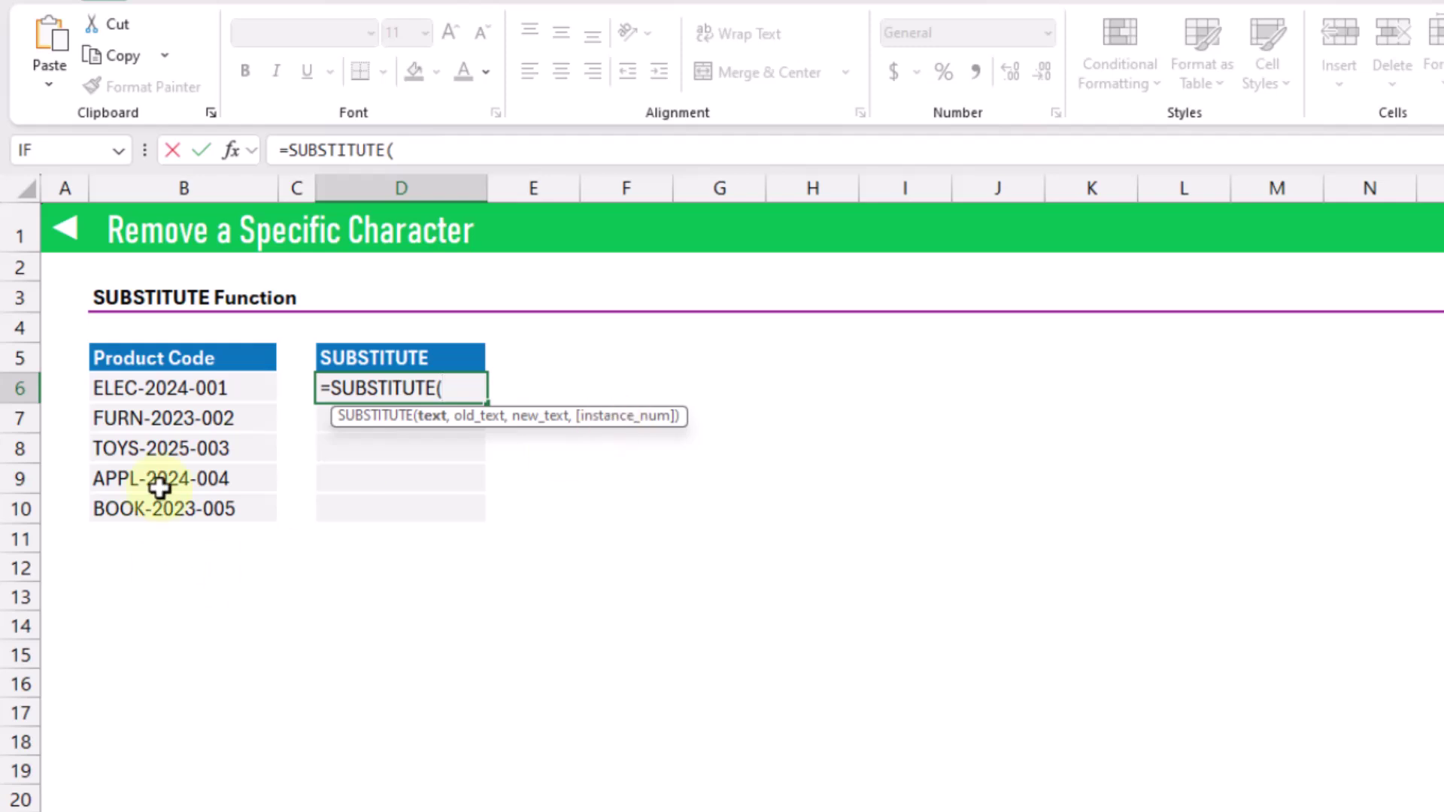
left_click_drag(156, 390, 174, 501)
type(",")
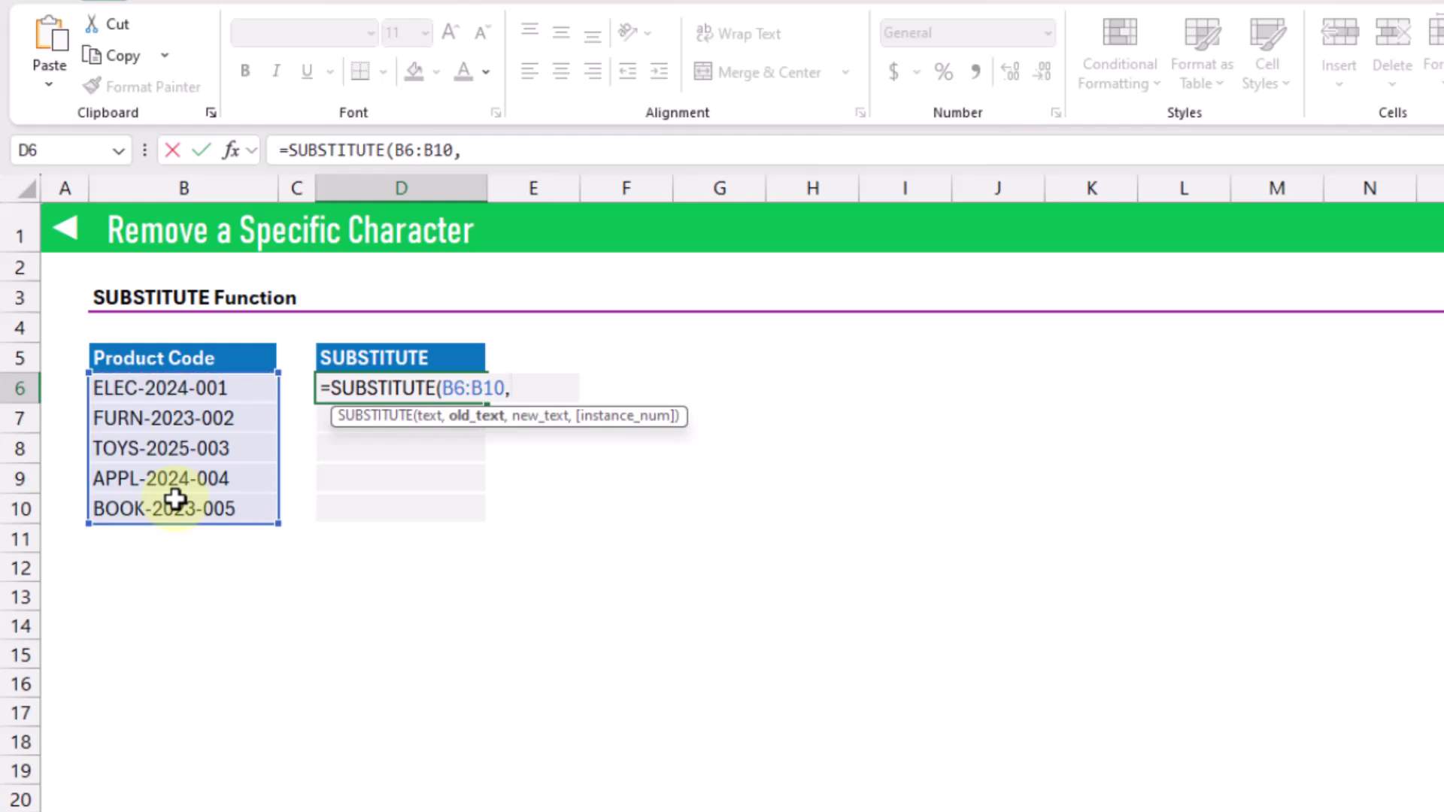
type("\"-\",")
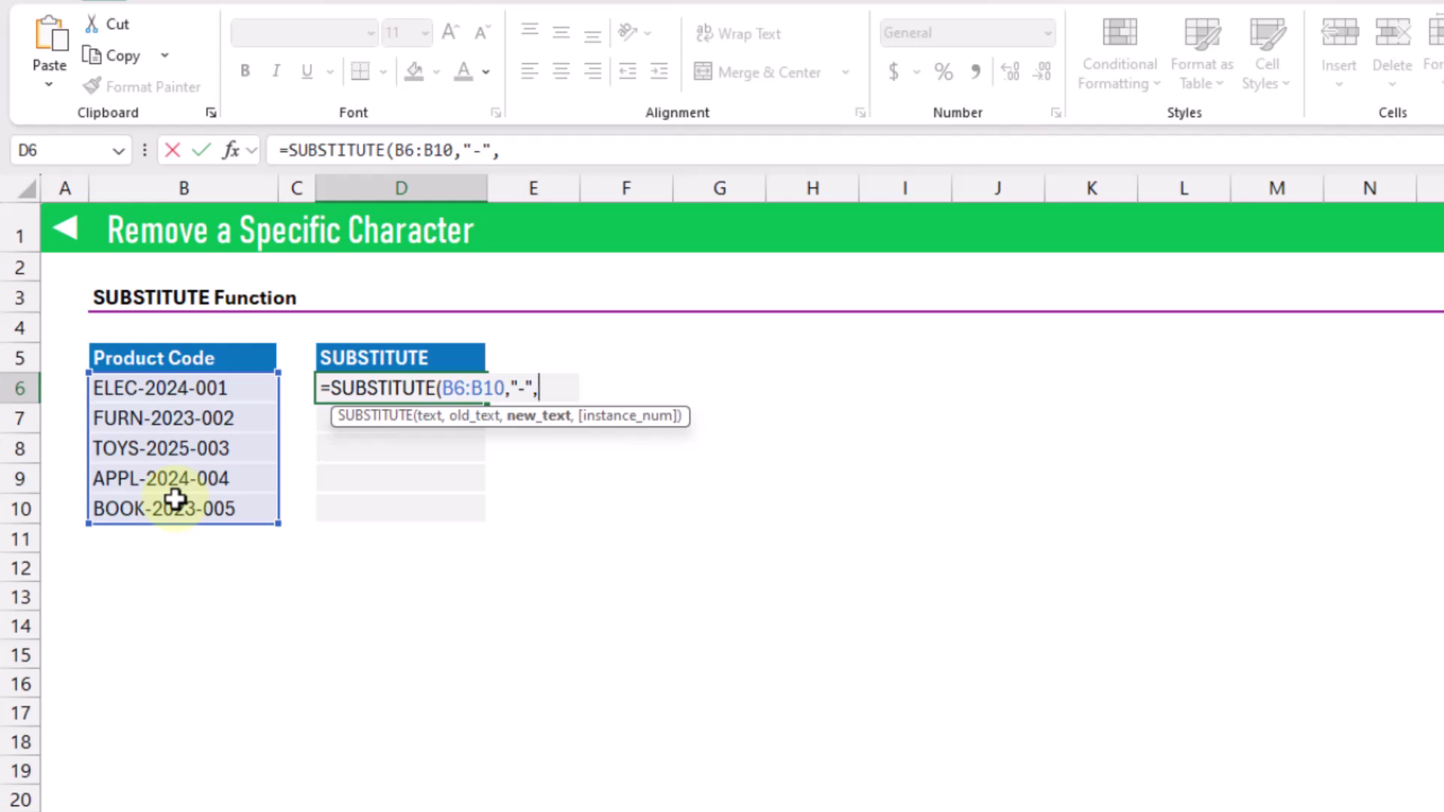
type("\"\"")
type(")")
key("Return")
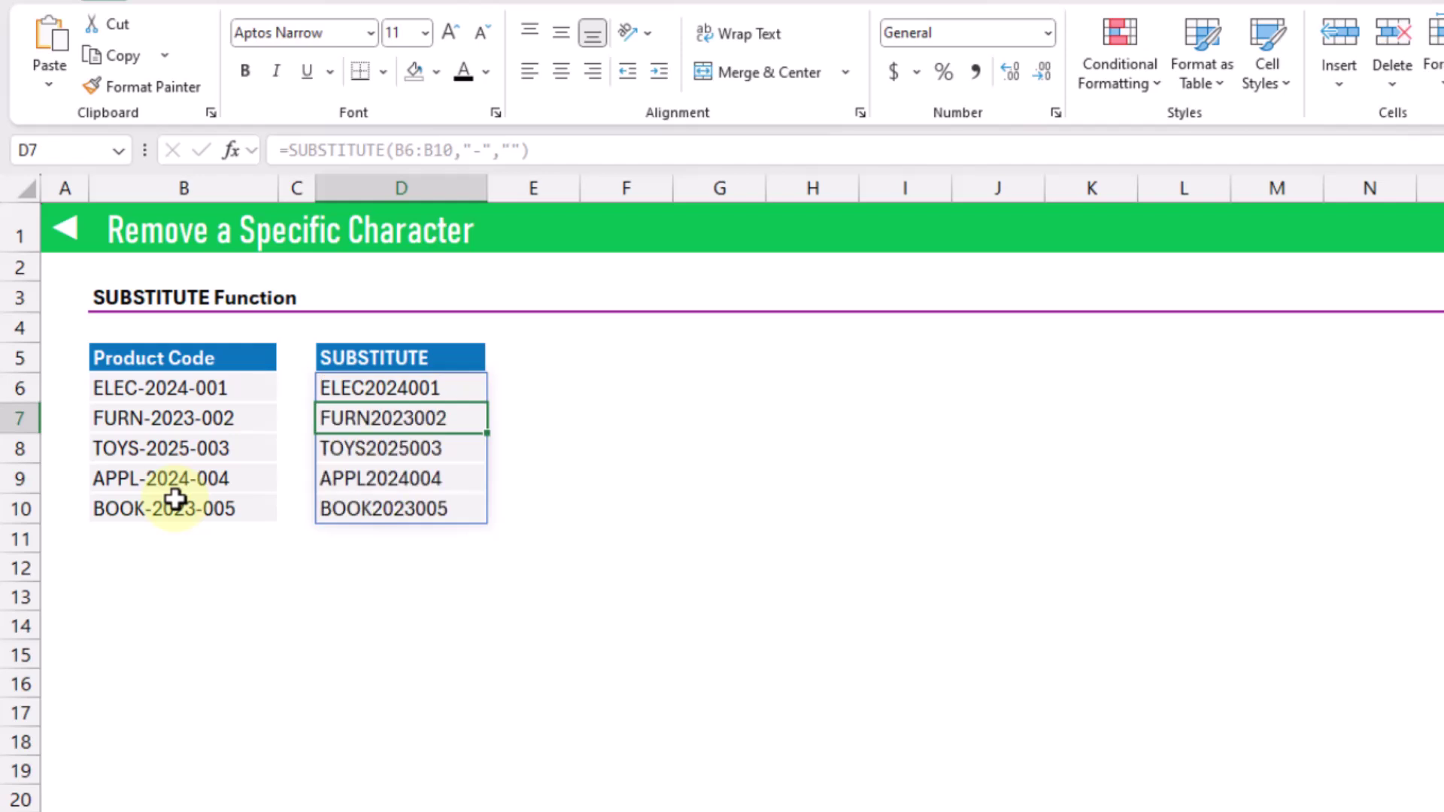
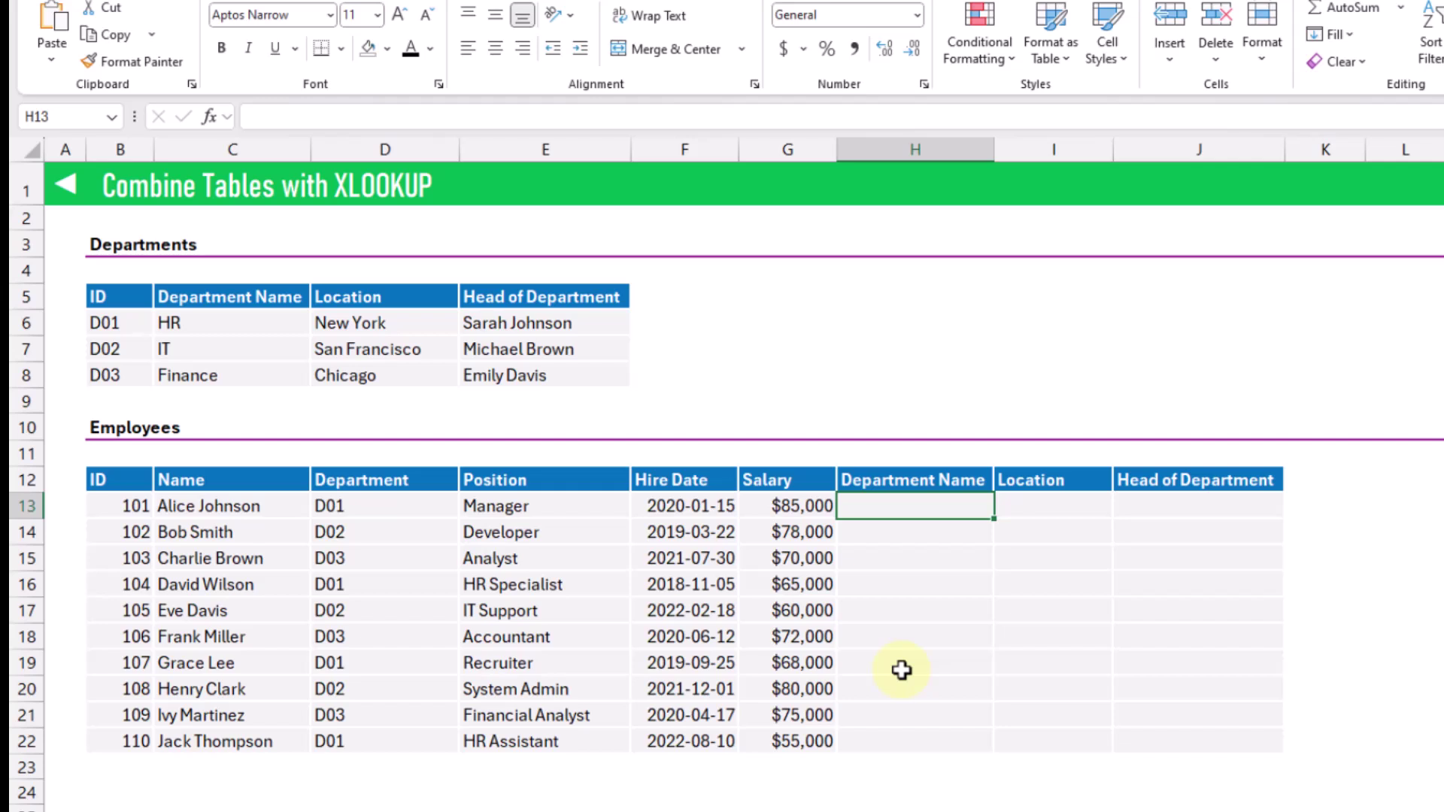
On the Combine Tables with XLOOKUP sheet, enter =XLOOKUP(D13,$B$6:$B$8,$C$6:$E$8) in H13 to return each department detail for the first employee
type("=")
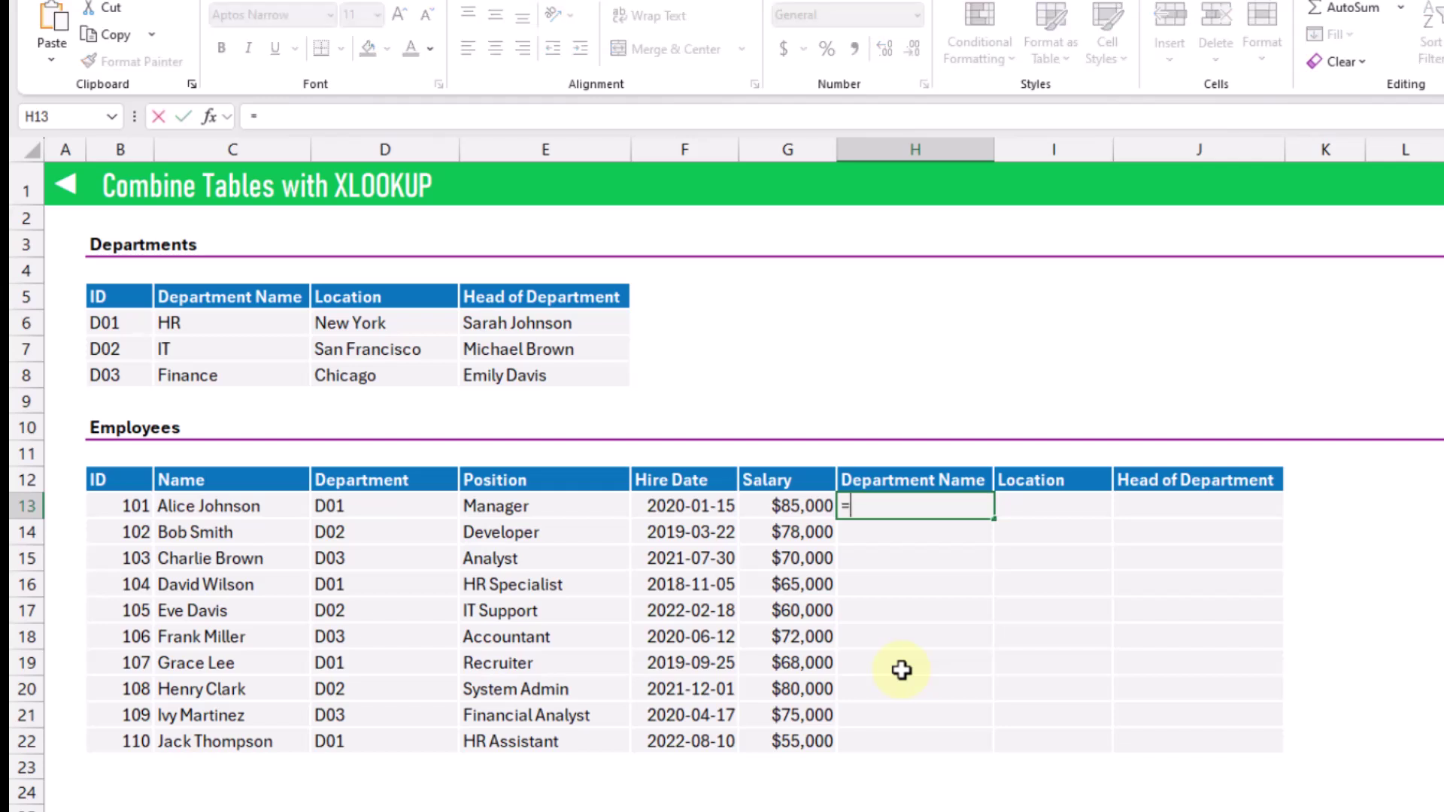
type("xl")
key("Tab")
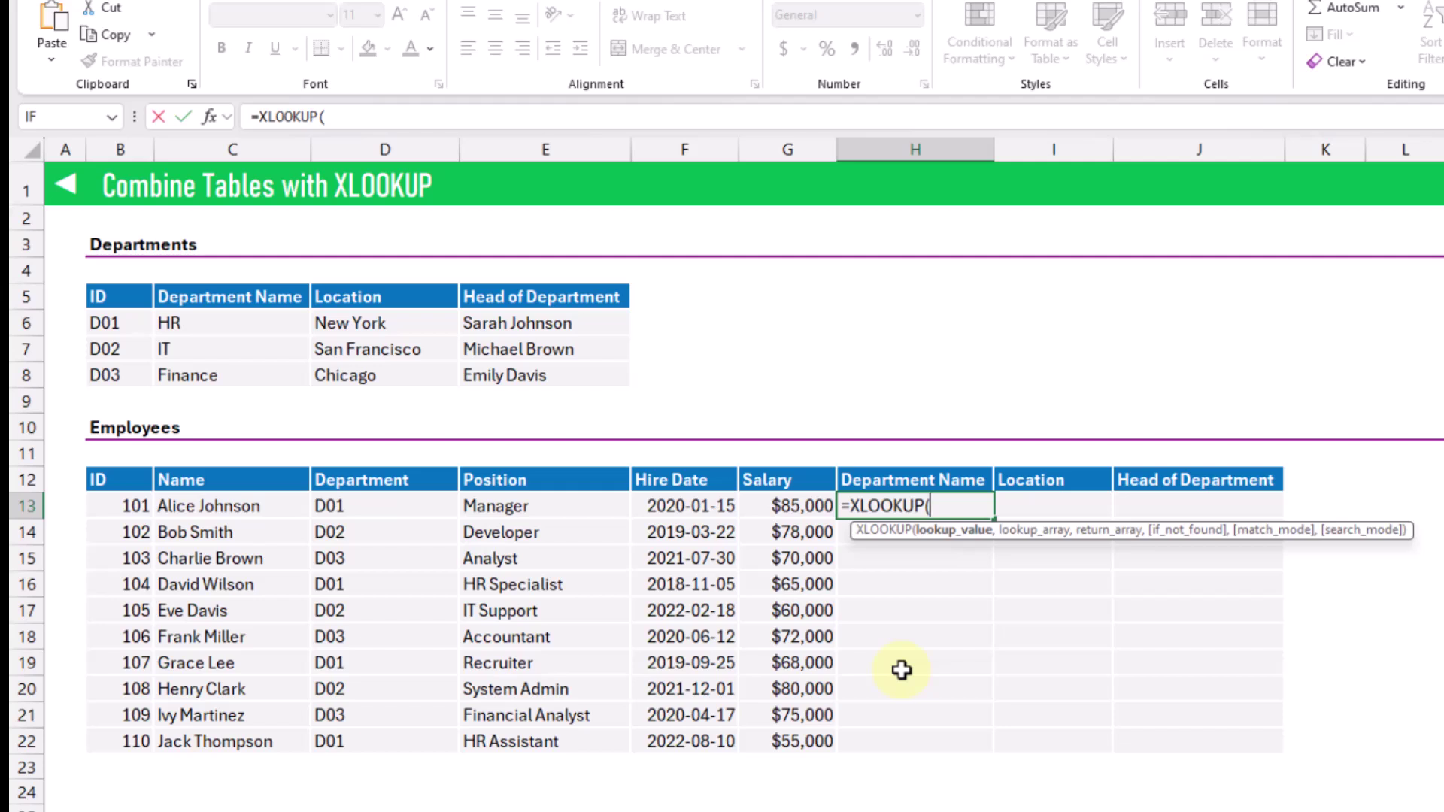
left_click(388, 507)
type(",")
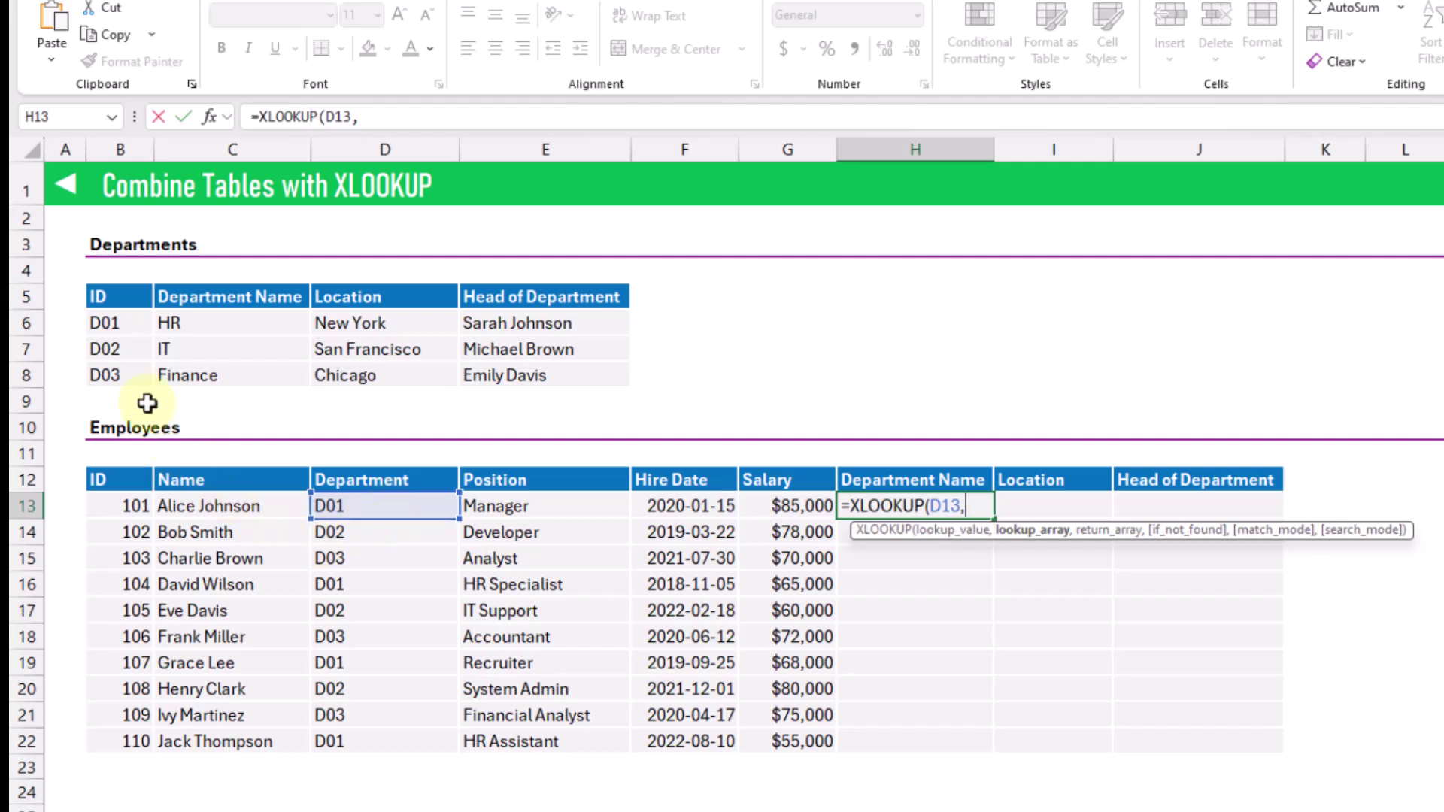
left_click_drag(120, 323, 122, 369)
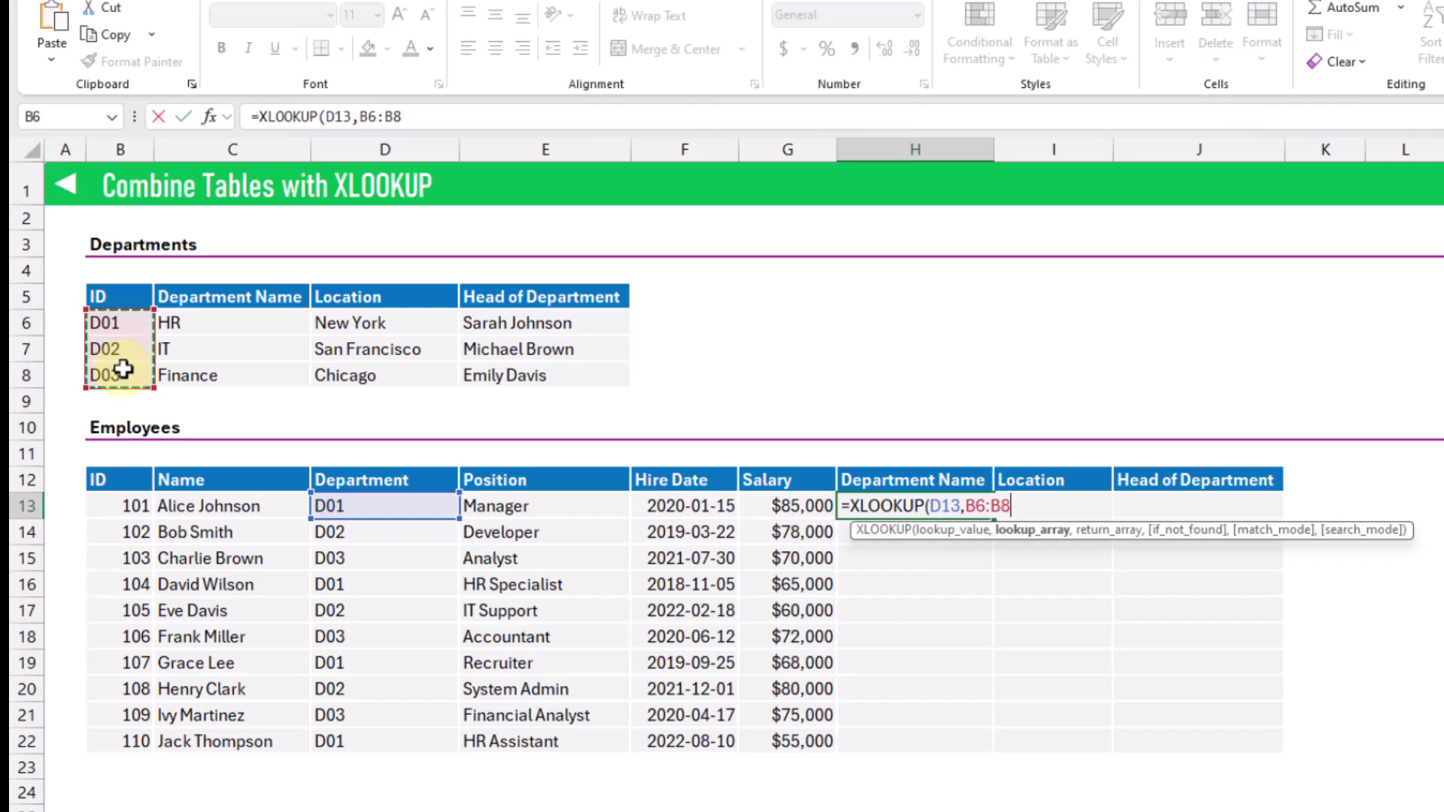
key("F4")
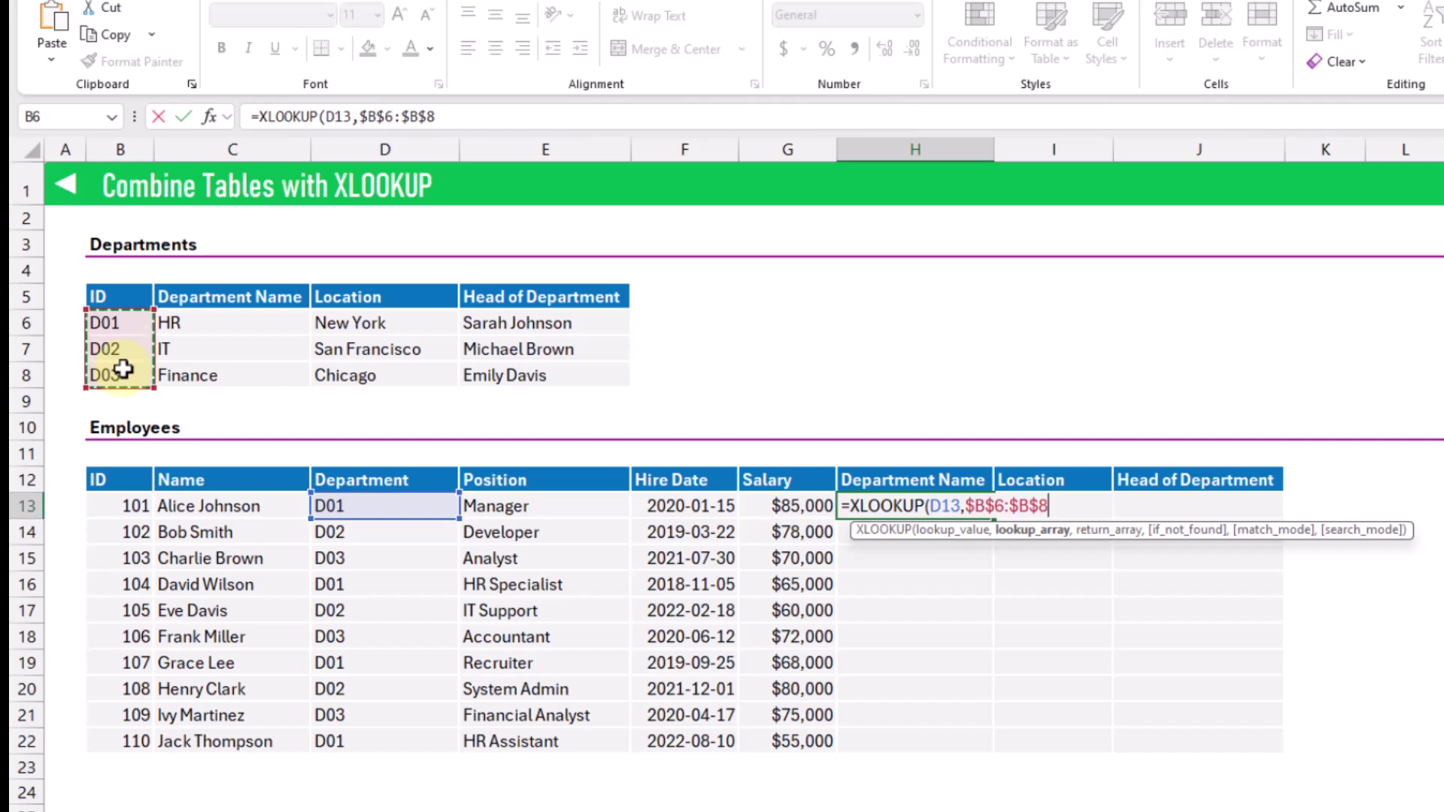
type(",")
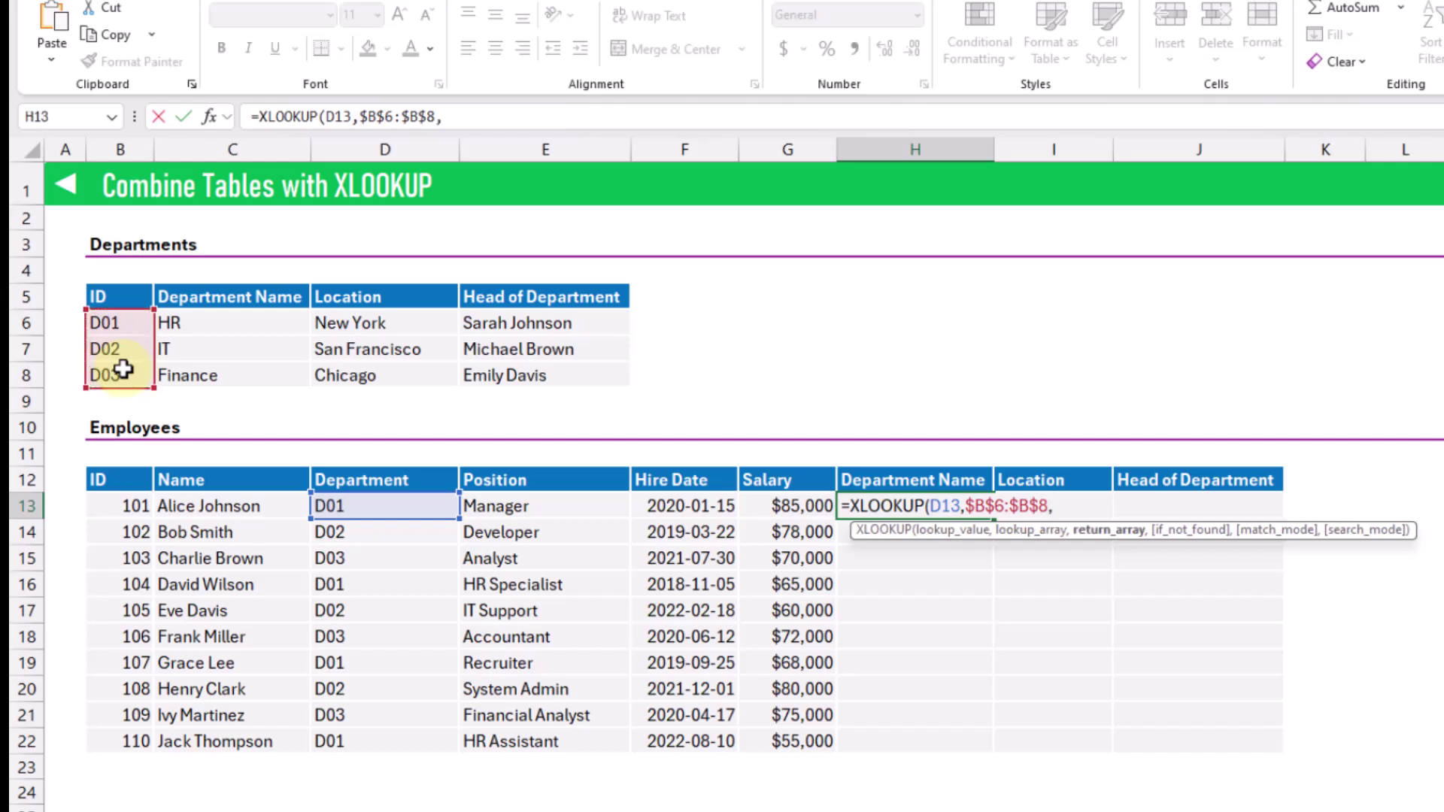
left_click(209, 320)
left_click_drag(209, 320, 552, 383)
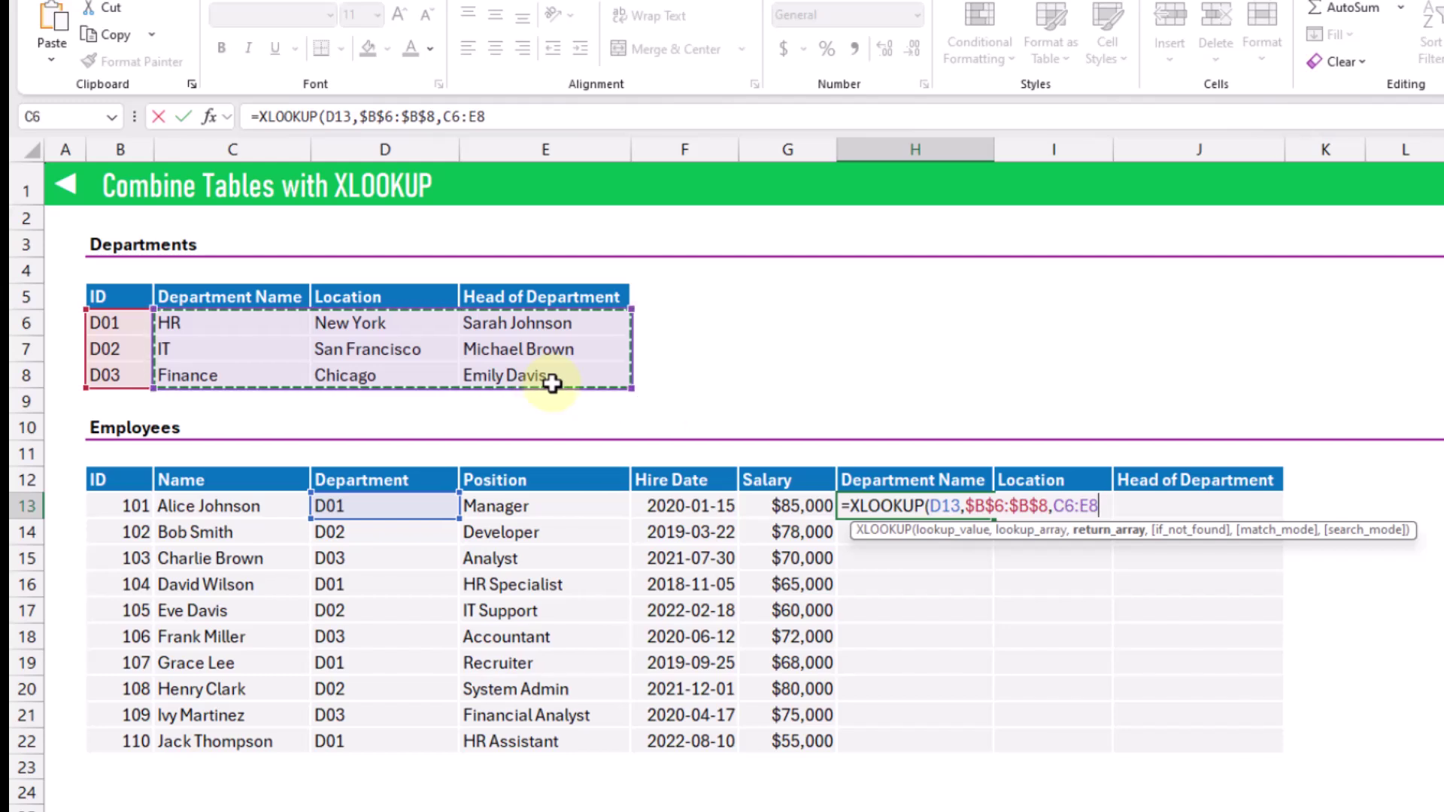
key("F4")
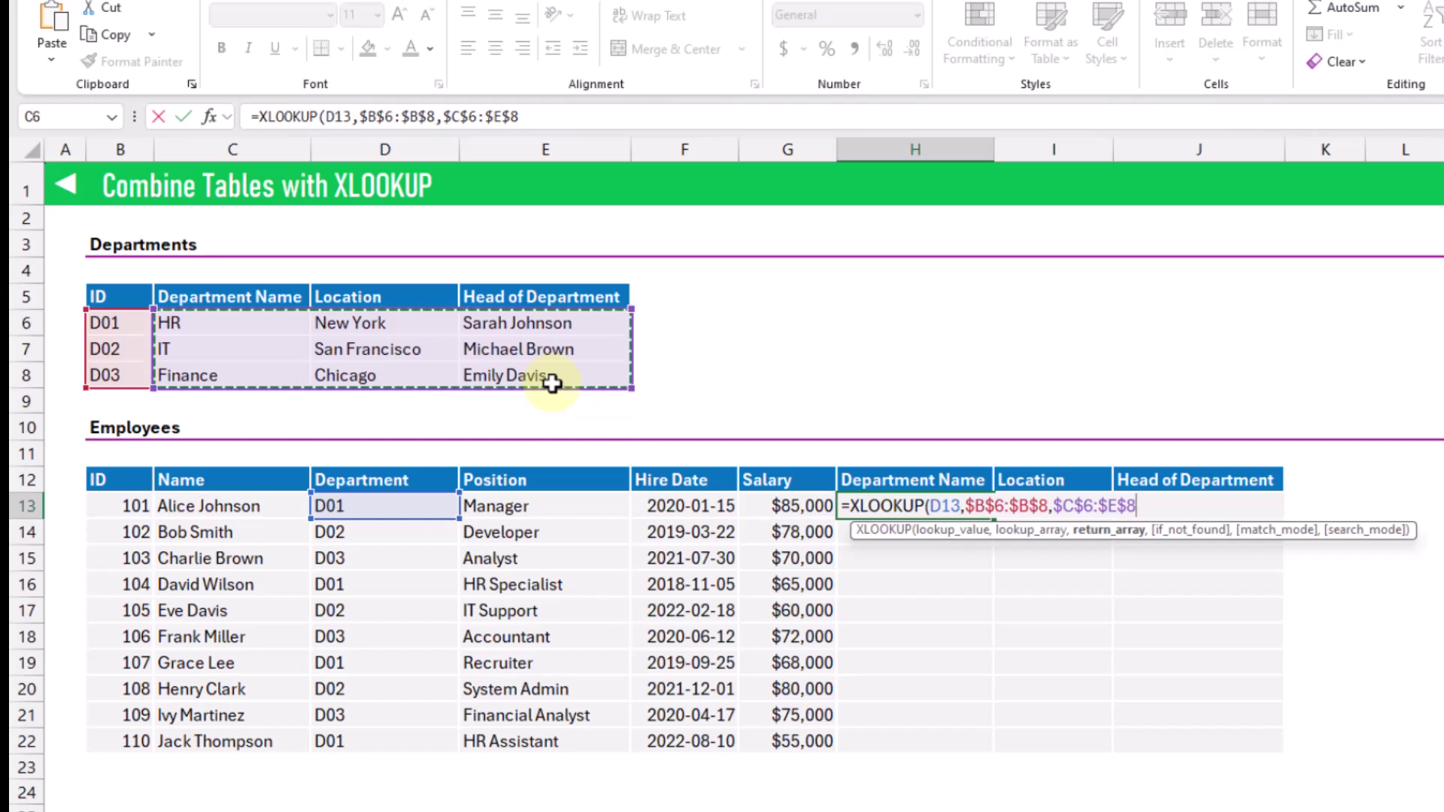
key("Return")
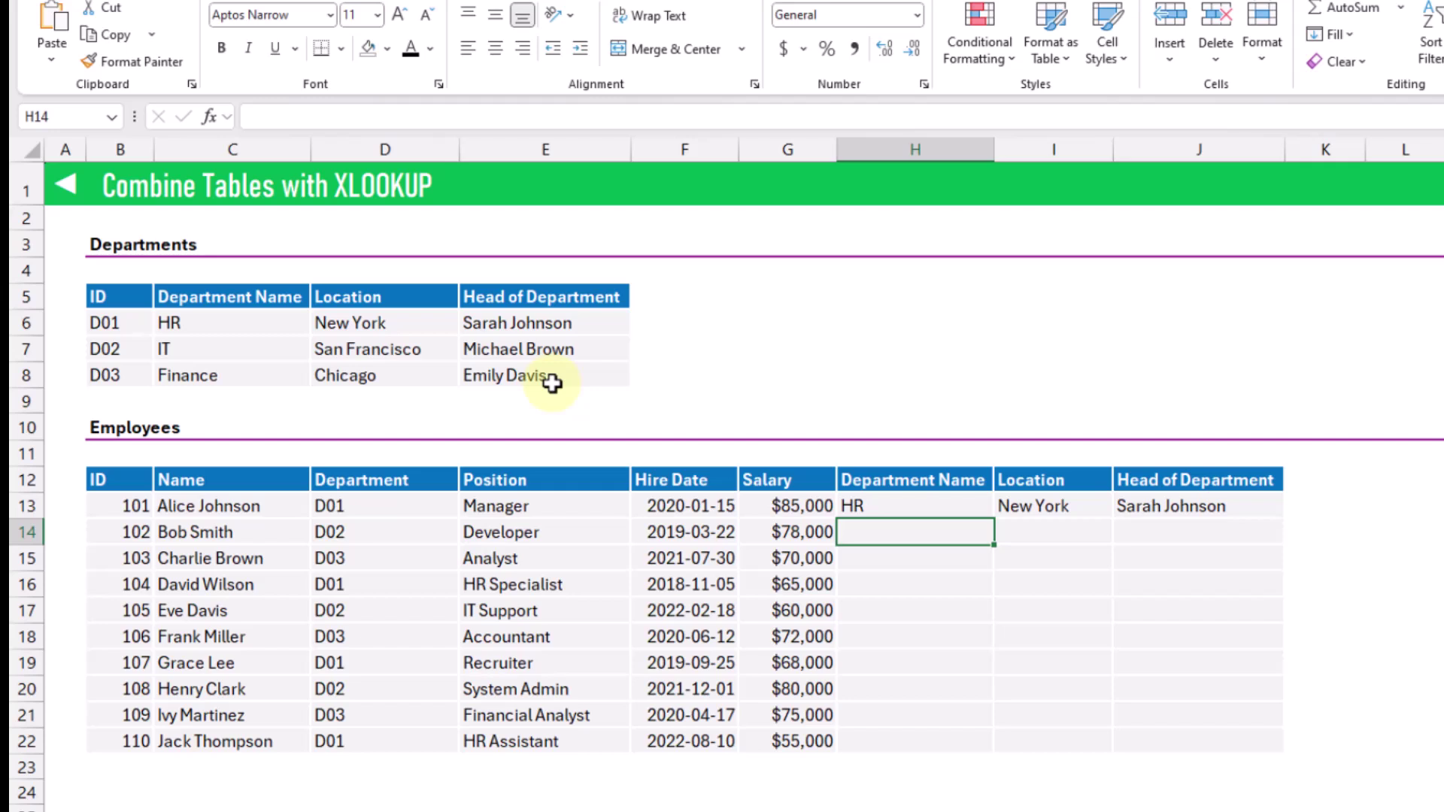
Fill the XLOOKUP formula from H13 down to H22 to cover all employees in the table
key("Up")
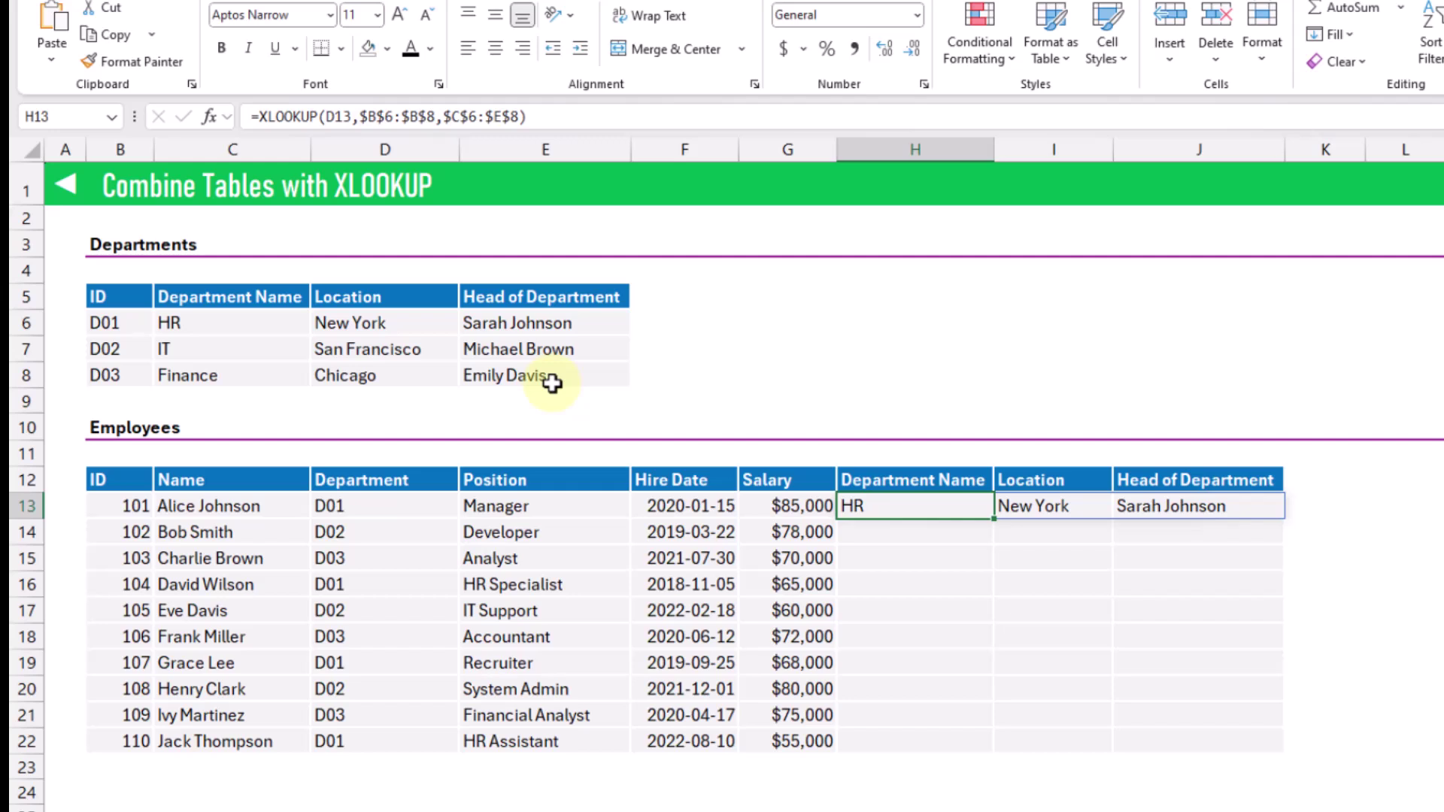
left_click_drag(992, 518, 1000, 751)
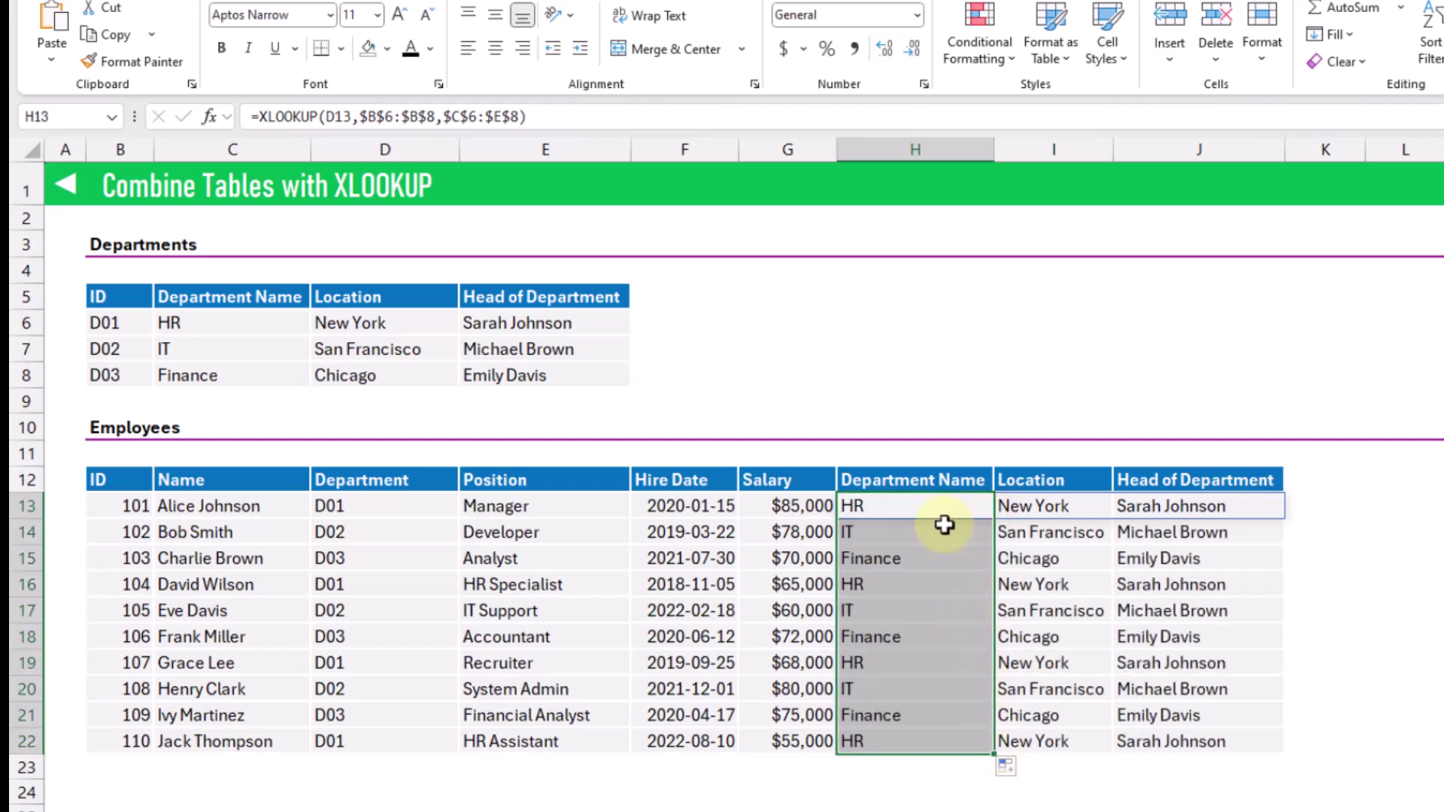
left_click(957, 724)
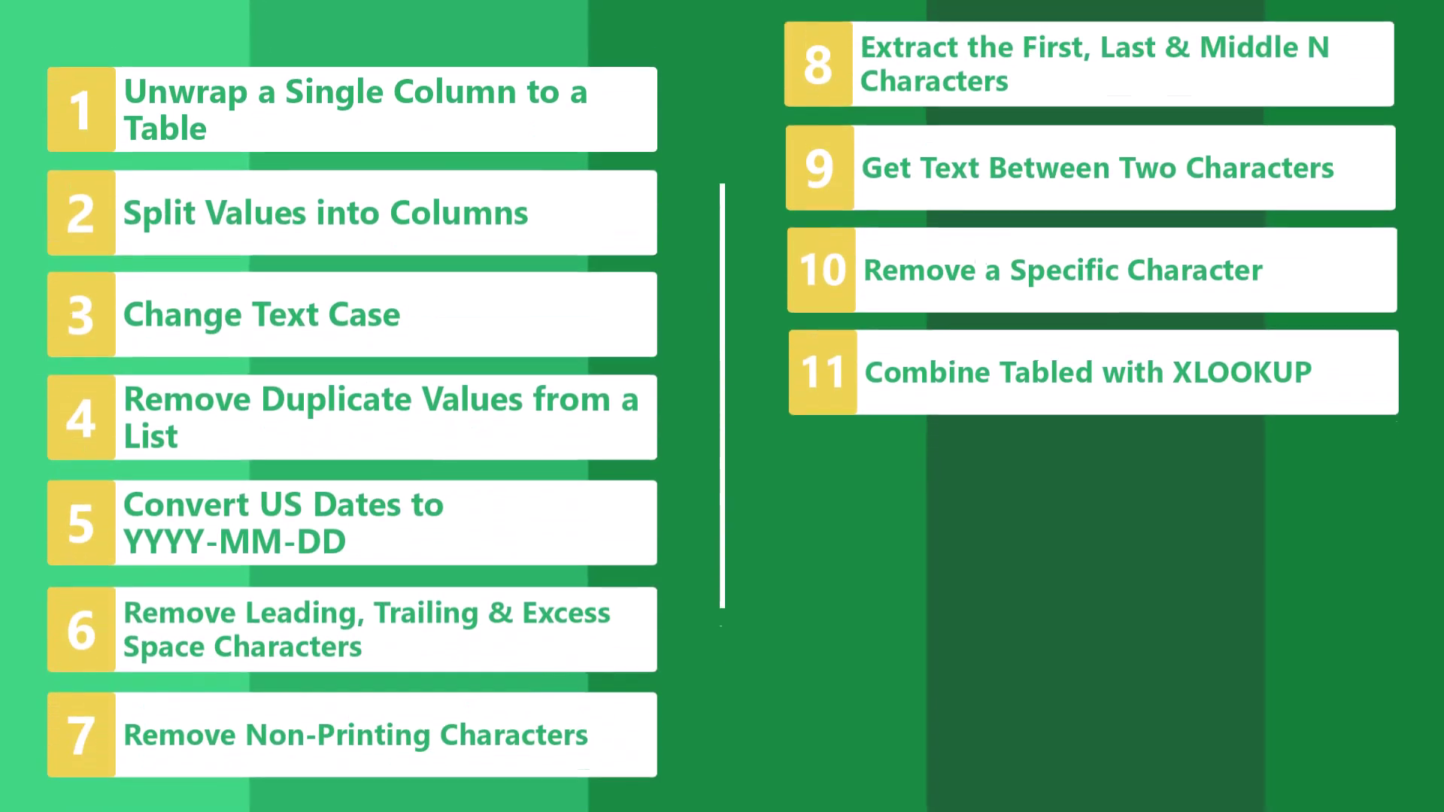